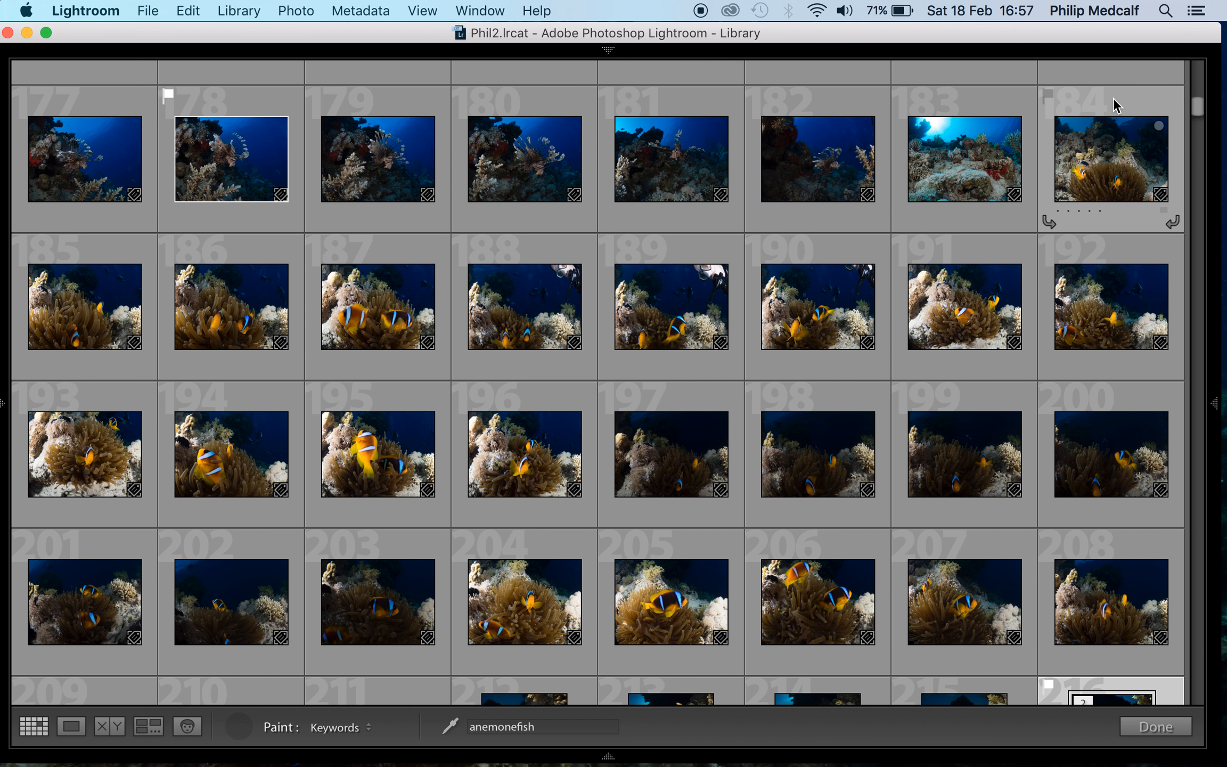
Paint the anemonefish keyword onto photos 184 through 208 in the grid
click(1116, 106)
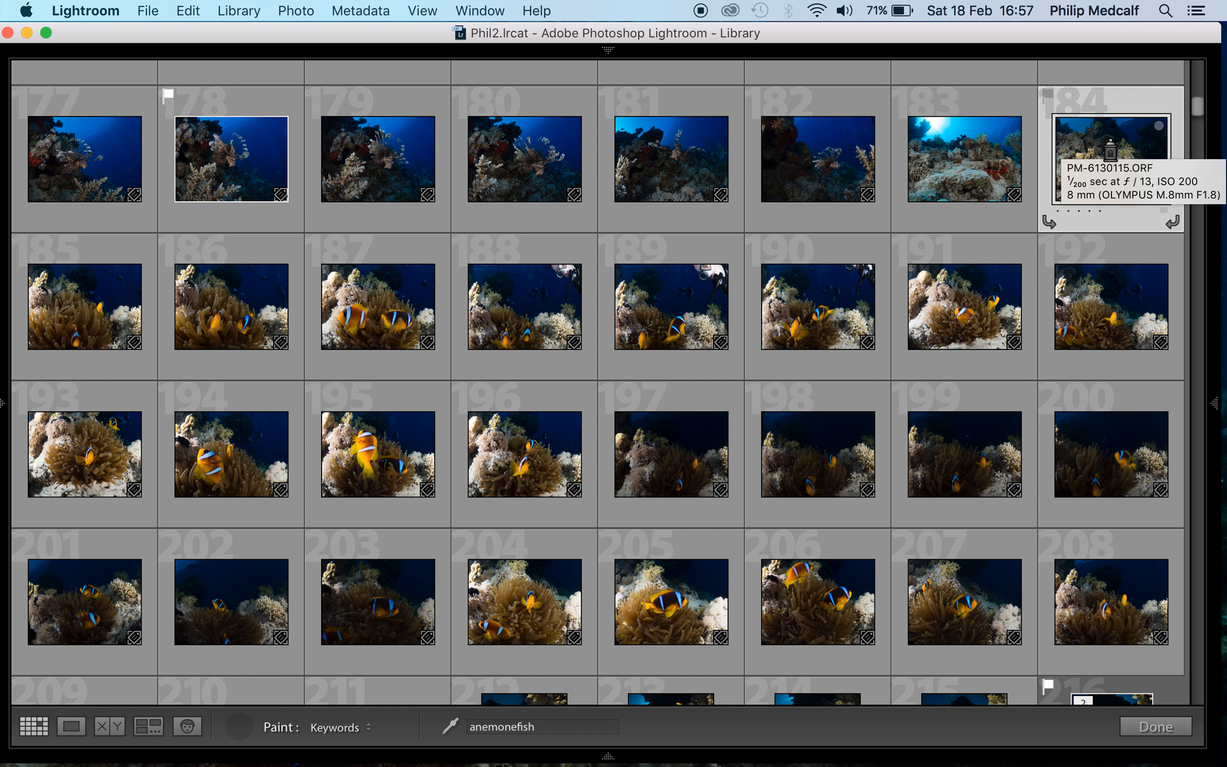
click(1110, 151)
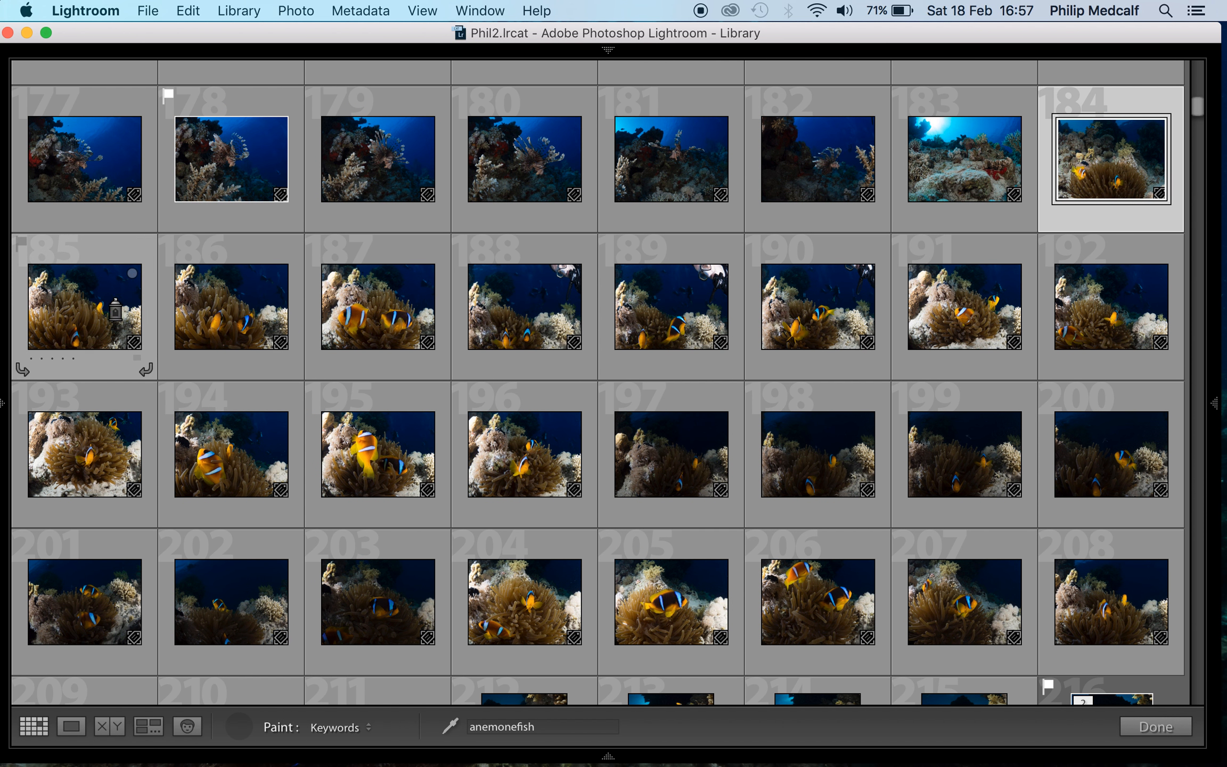
drag(109, 309, 389, 304)
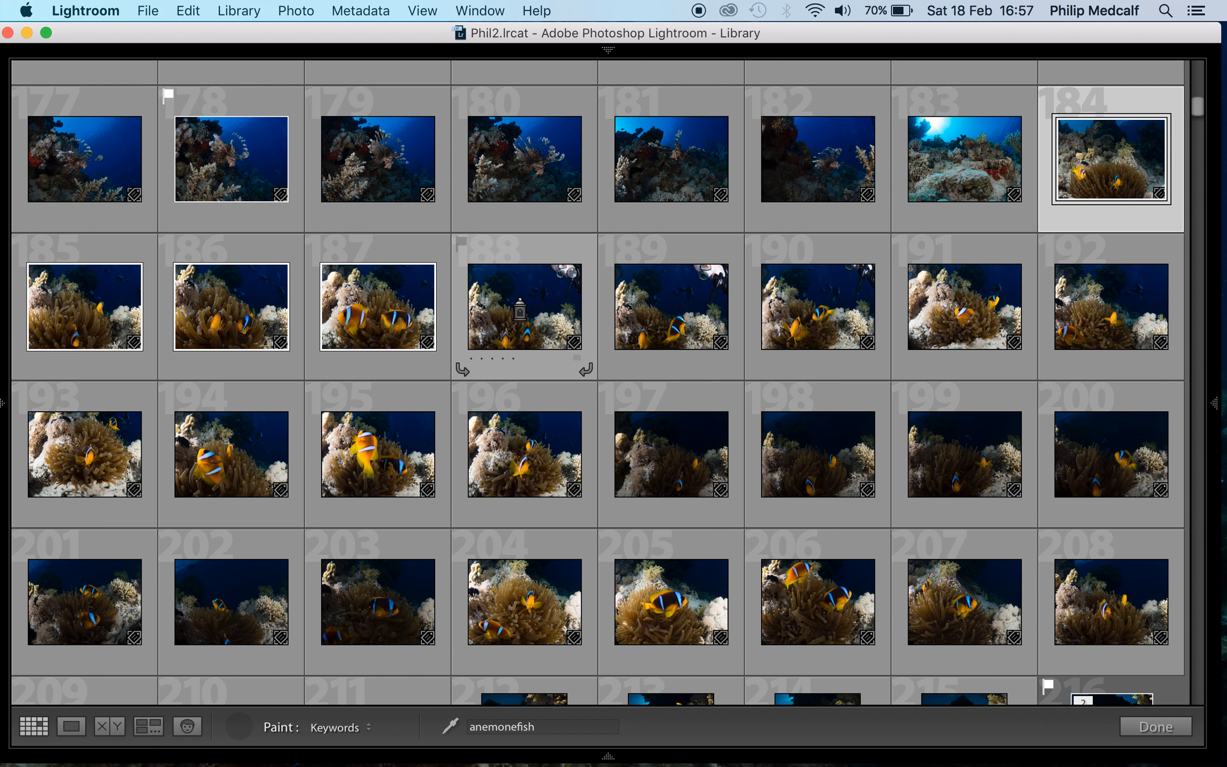
mouse_move(525, 301)
mouse_down()
mouse_move(648, 304)
mouse_move(856, 282)
mouse_move(1072, 290)
mouse_move(1093, 313)
mouse_move(1075, 418)
mouse_move(995, 448)
mouse_move(589, 432)
mouse_move(440, 446)
mouse_move(230, 432)
mouse_move(42, 448)
mouse_move(64, 517)
mouse_move(66, 603)
mouse_move(343, 599)
mouse_move(724, 615)
mouse_move(847, 597)
mouse_move(1110, 606)
mouse_up()
Paint the anemonefish keyword onto photos 209 through 223
scroll(1011, 495, down, 3)
scroll(1011, 494, down, 5)
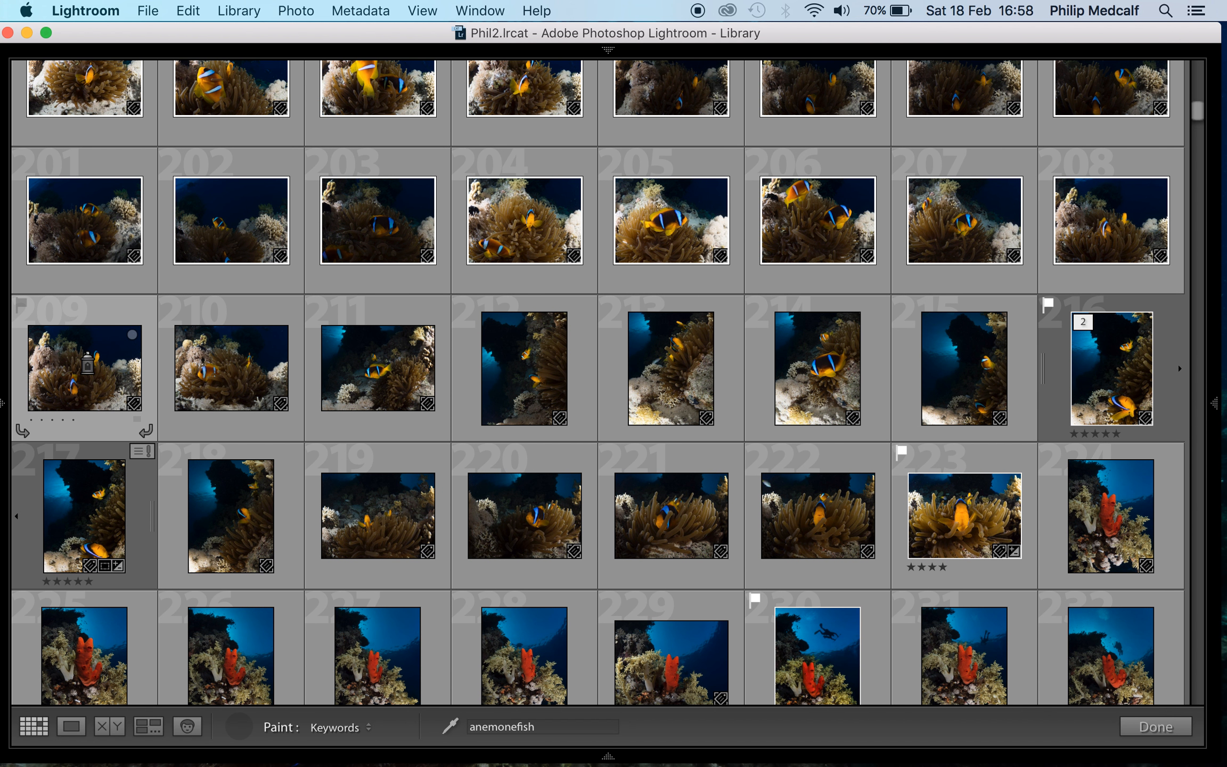
mouse_move(87, 363)
mouse_down()
mouse_move(462, 375)
mouse_move(574, 359)
mouse_move(651, 378)
mouse_move(634, 367)
mouse_move(664, 356)
mouse_move(966, 369)
mouse_move(1110, 361)
mouse_move(986, 433)
mouse_move(951, 502)
mouse_move(905, 516)
mouse_move(644, 489)
mouse_move(92, 511)
mouse_up()
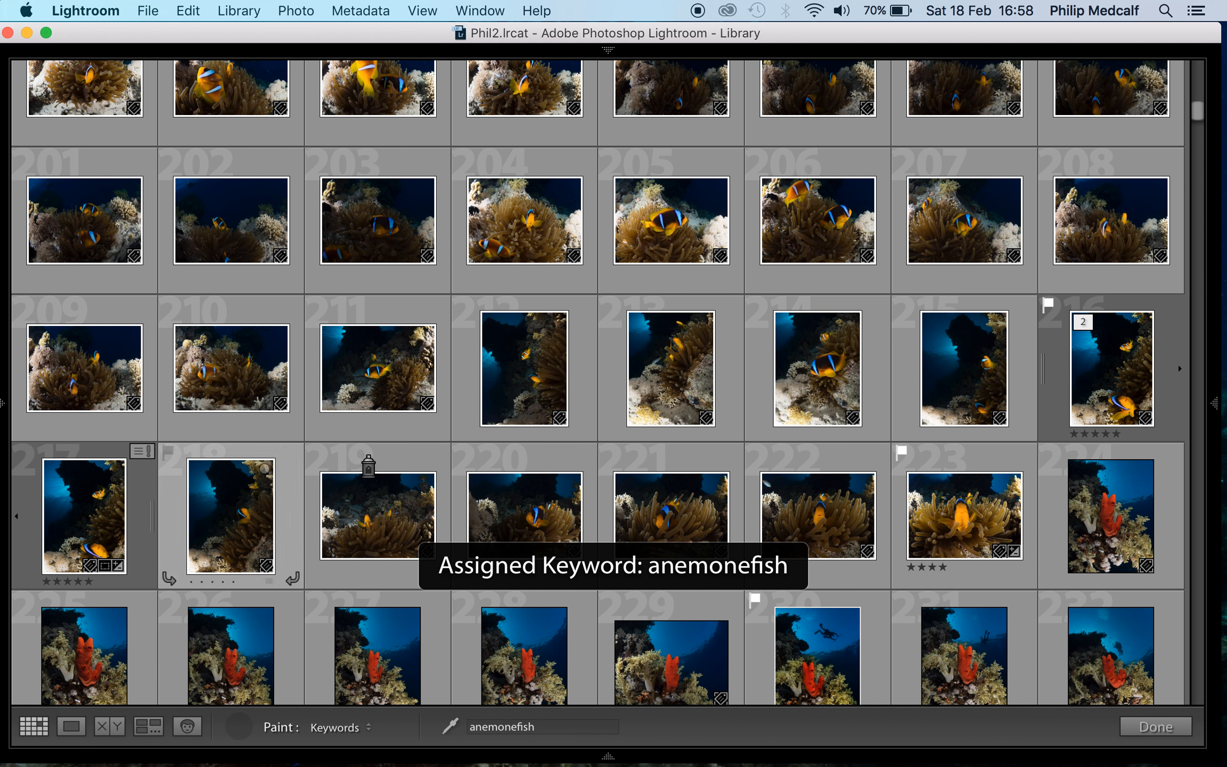
Paint the anemonefish keyword onto photos 234 through 238, skipping the red sponge photos before them
scroll(878, 346, down, 3)
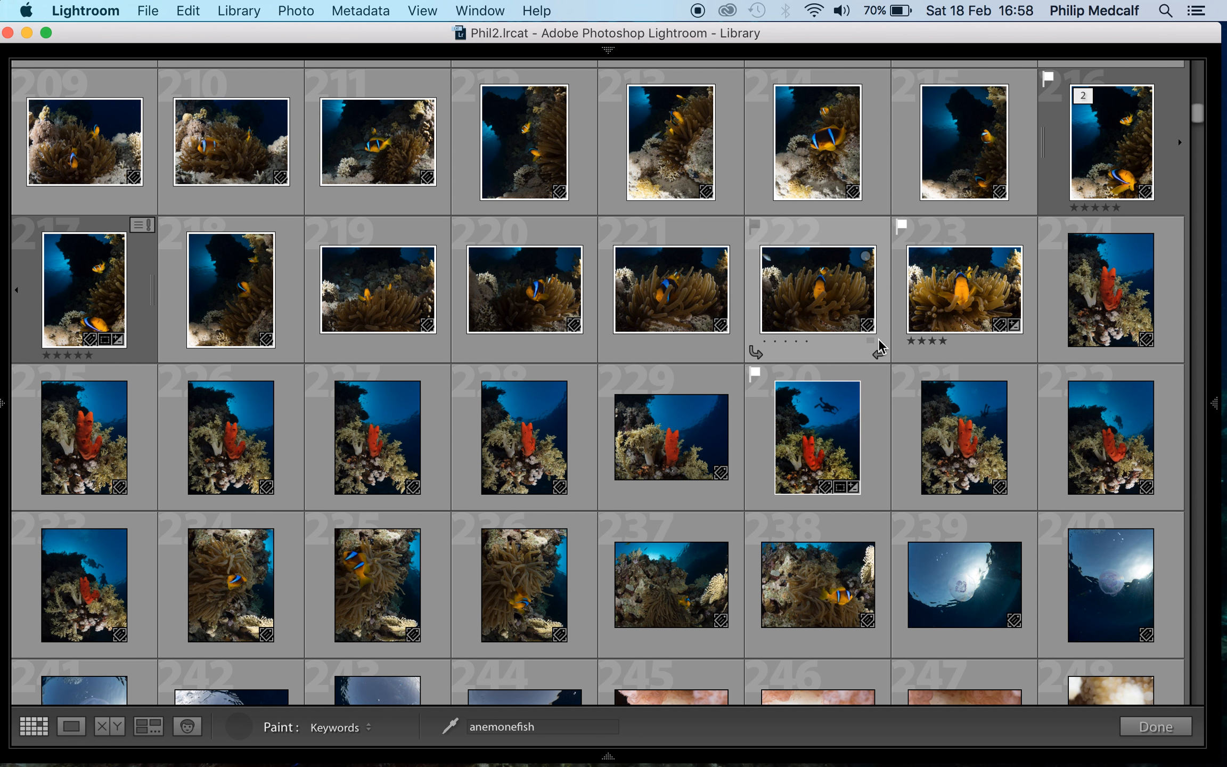
scroll(878, 341, down, 3)
scroll(874, 347, down, 2)
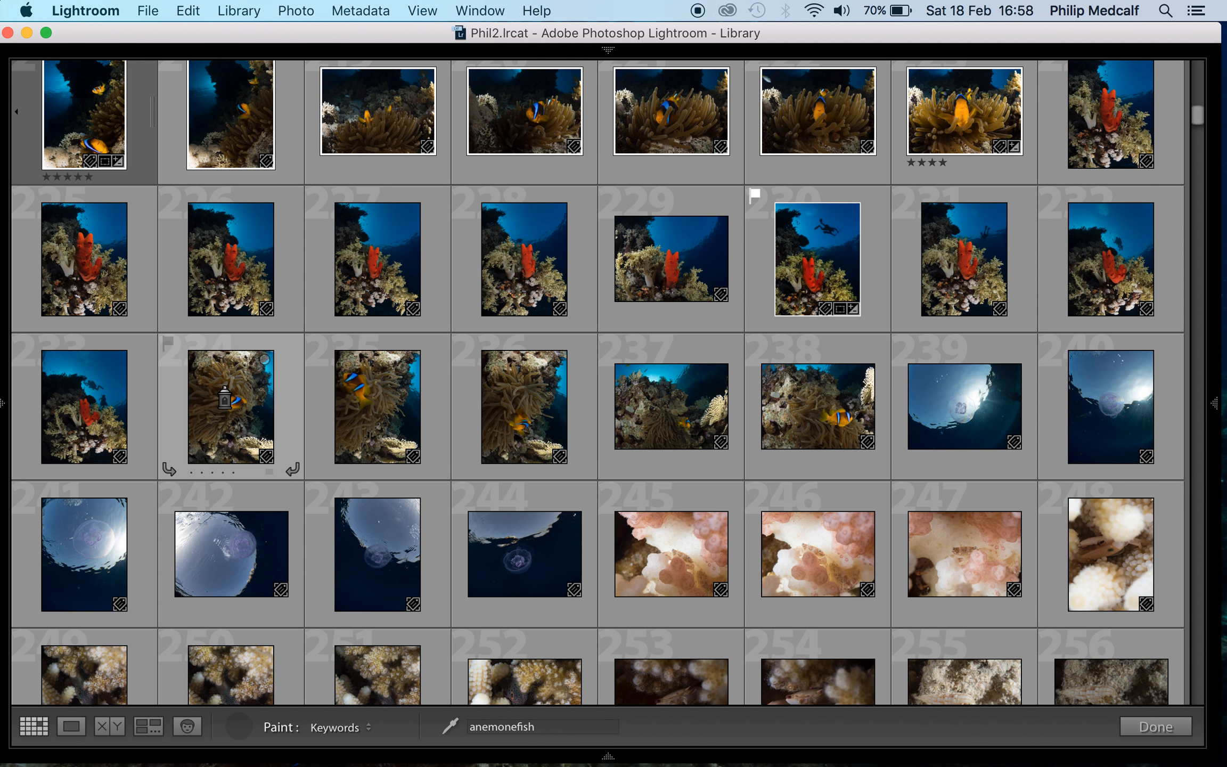
click(250, 395)
mouse_move(374, 386)
mouse_down()
mouse_move(691, 391)
mouse_move(775, 370)
mouse_move(813, 375)
mouse_move(823, 397)
mouse_up()
Find the next anemonefish shots further on in the catalog and paint the anemonefish keyword onto photos 569 through 572
scroll(819, 390, down, 10)
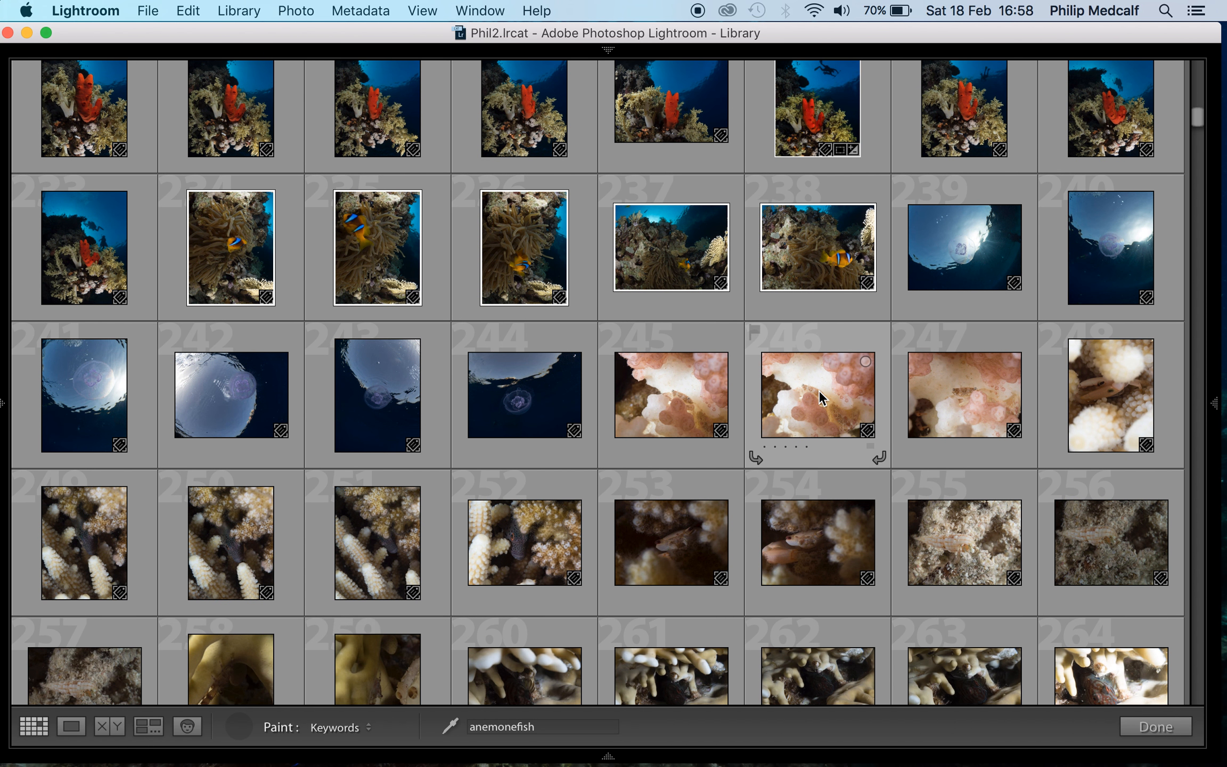
scroll(817, 397, down, 12)
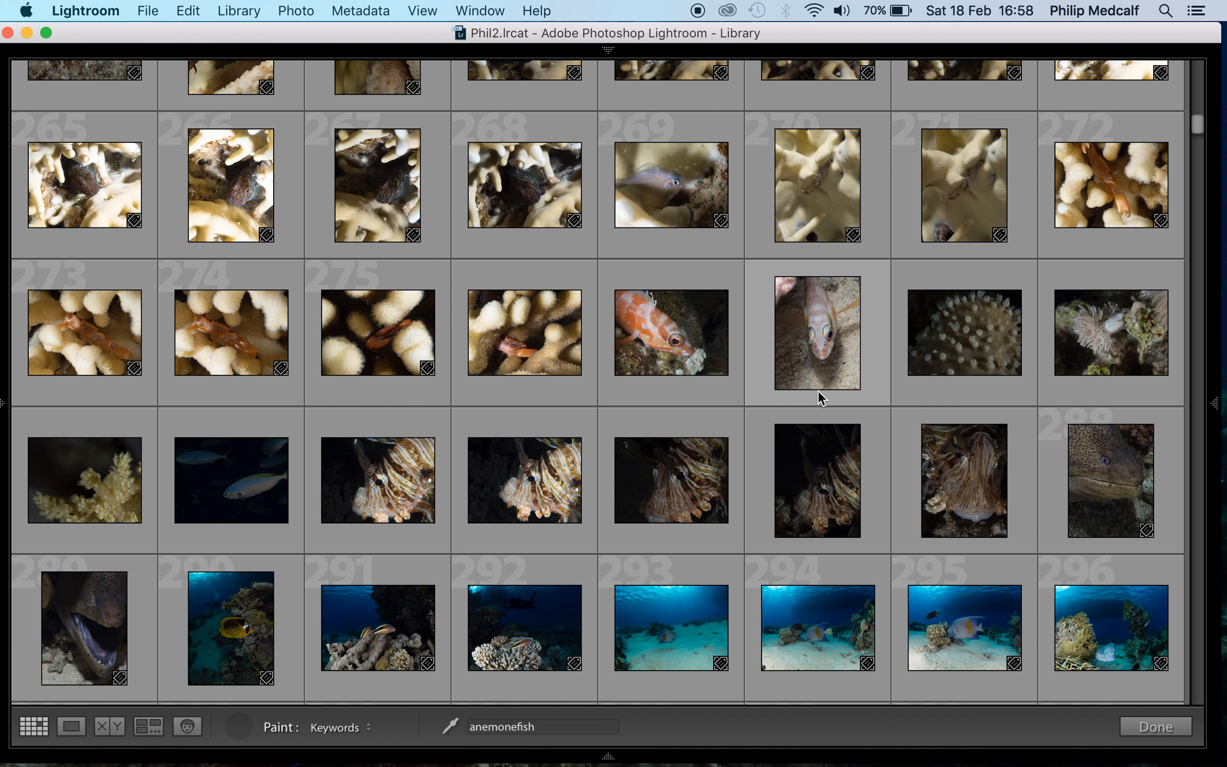
scroll(818, 391, down, 6)
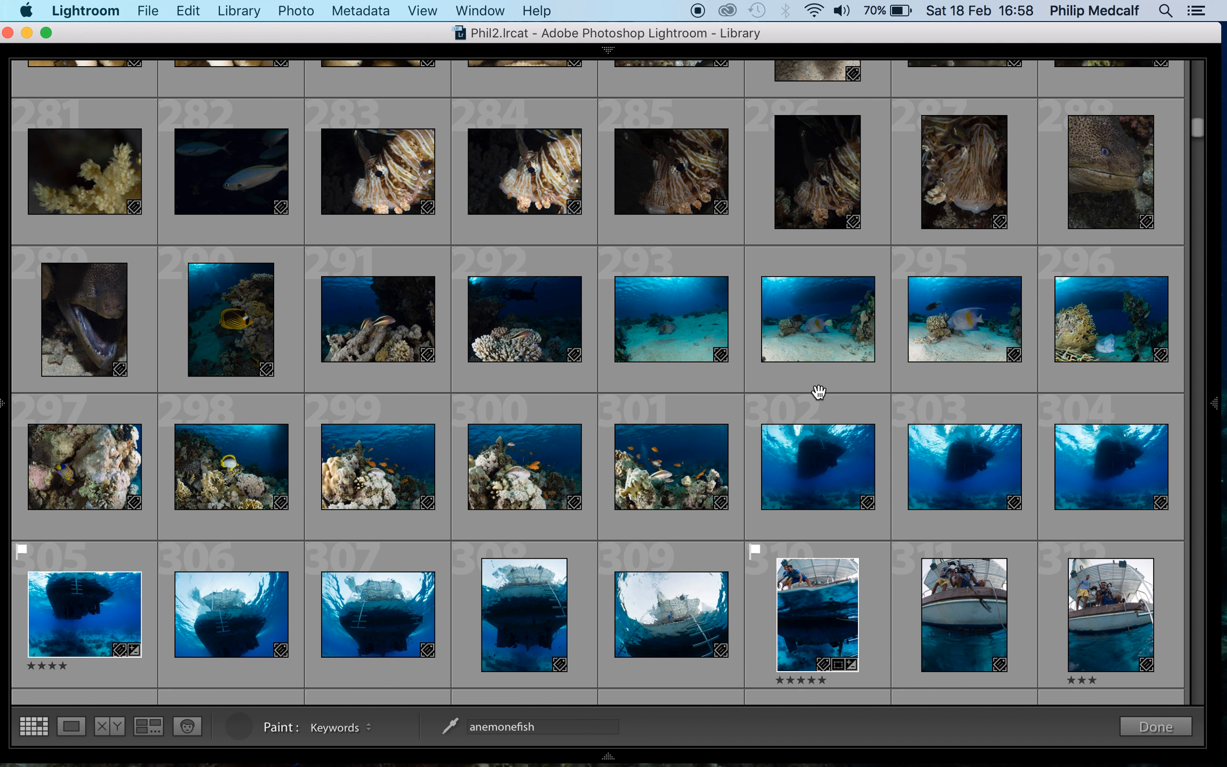
scroll(818, 399, down, 12)
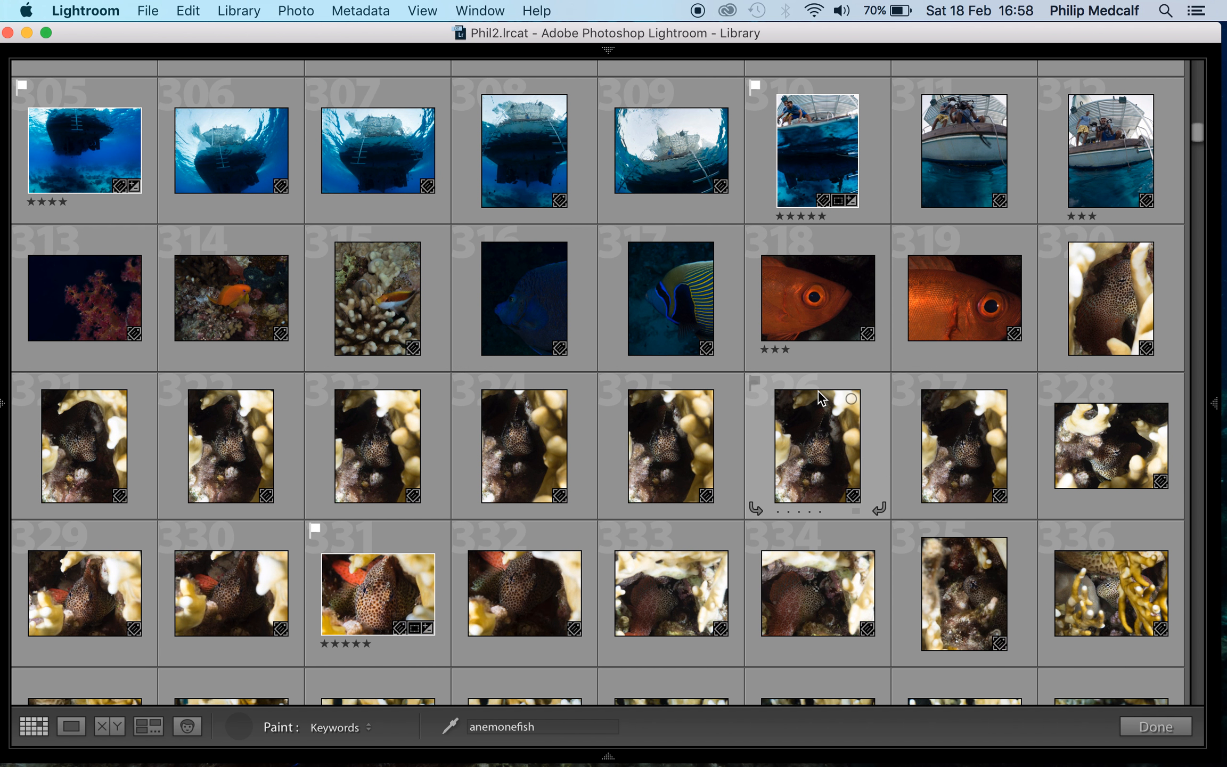
scroll(817, 389, down, 12)
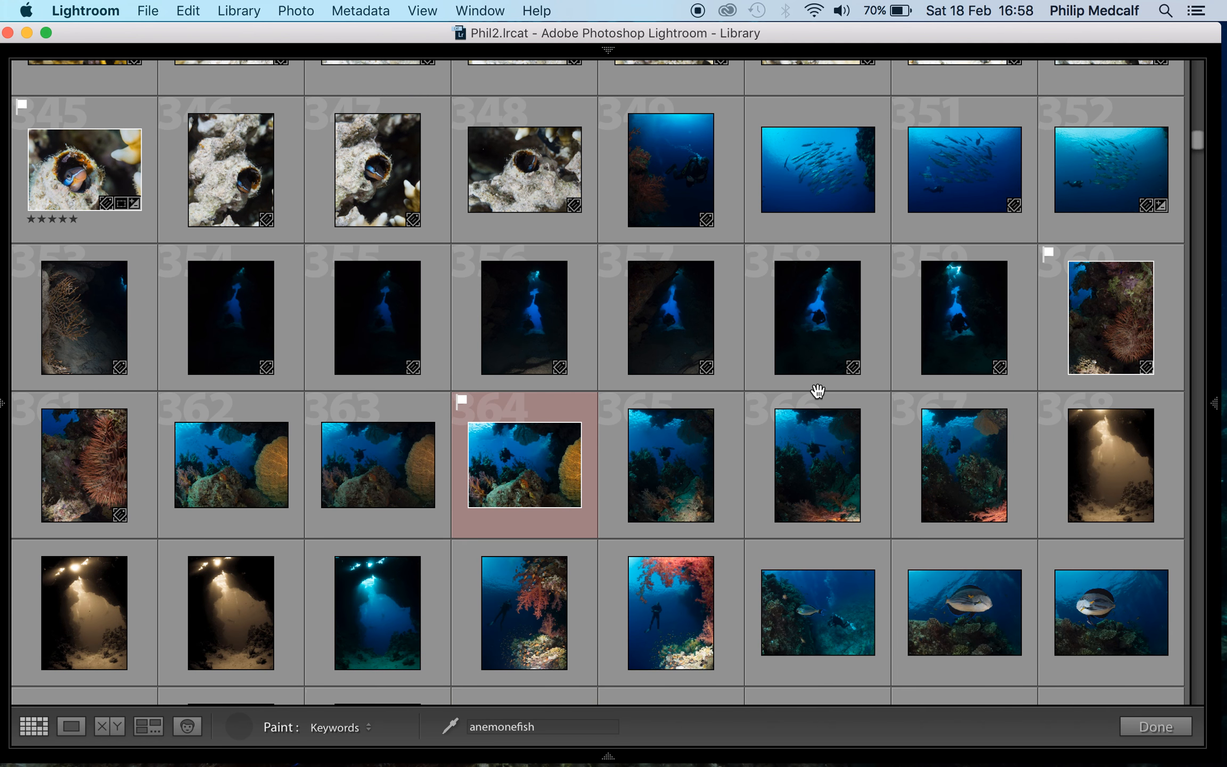
scroll(817, 389, down, 15)
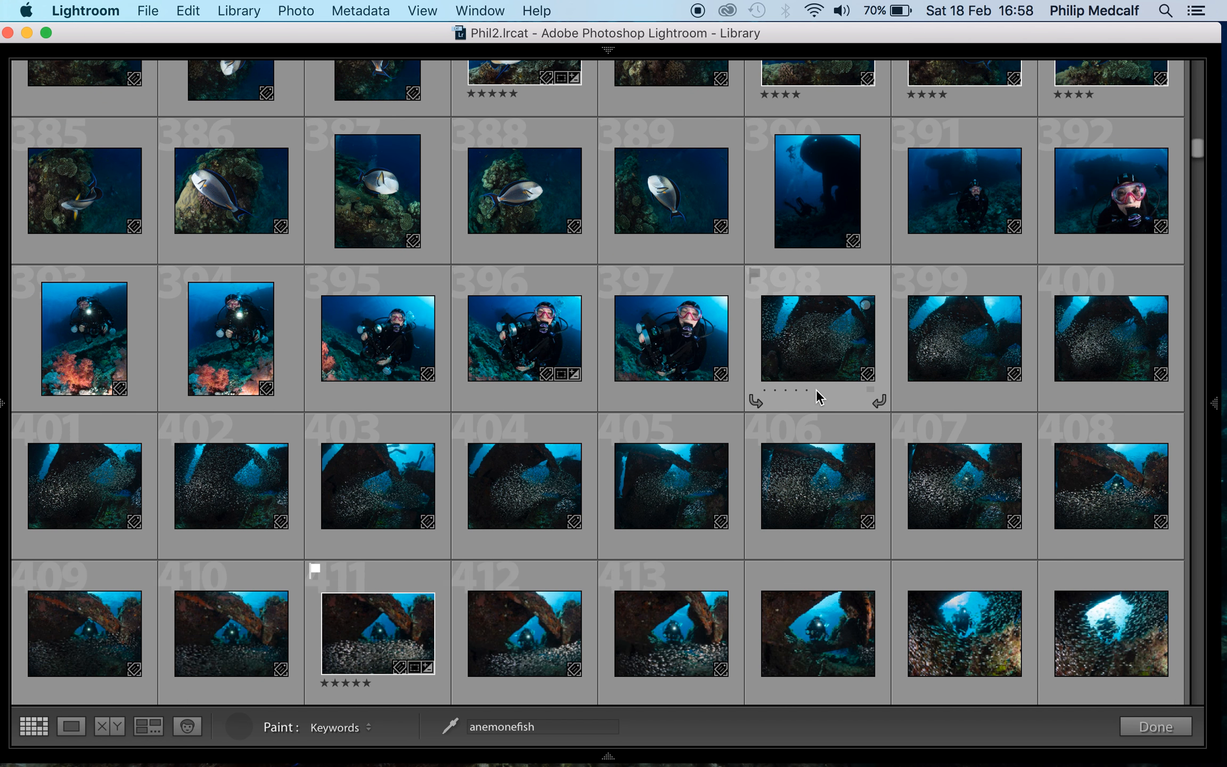
scroll(817, 395, down, 10)
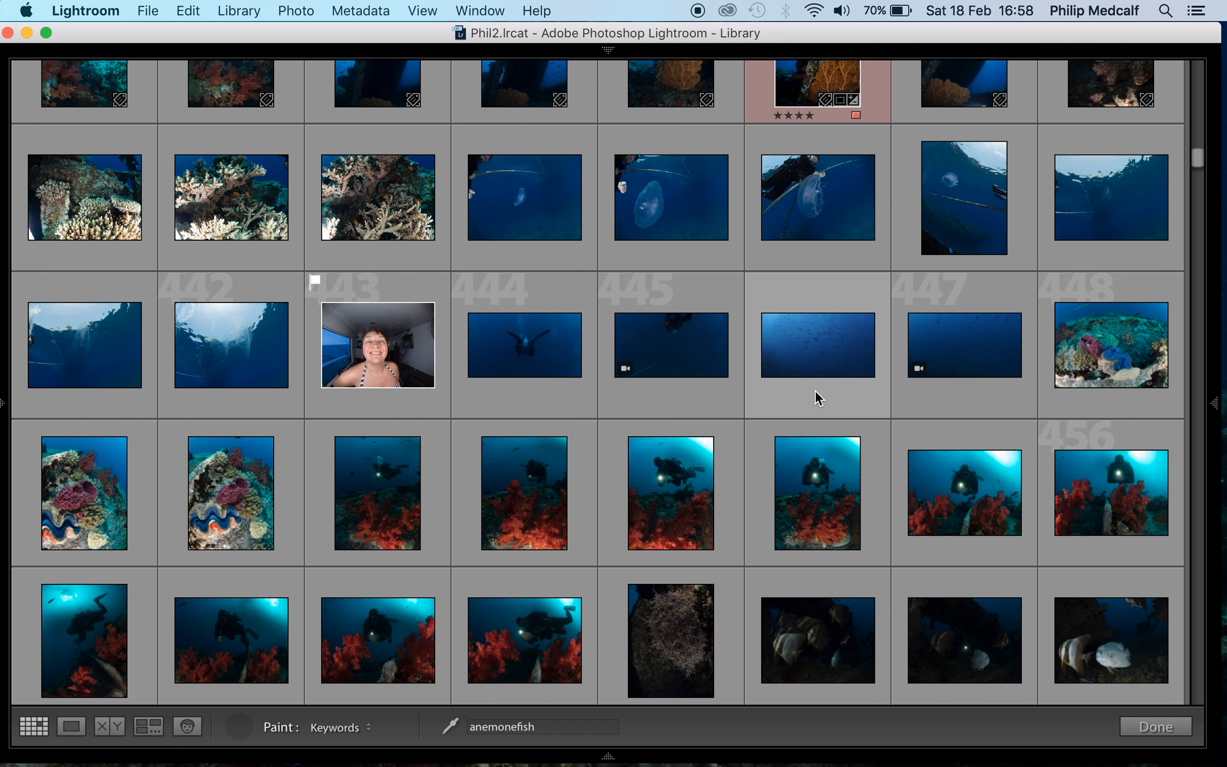
scroll(817, 394, down, 18)
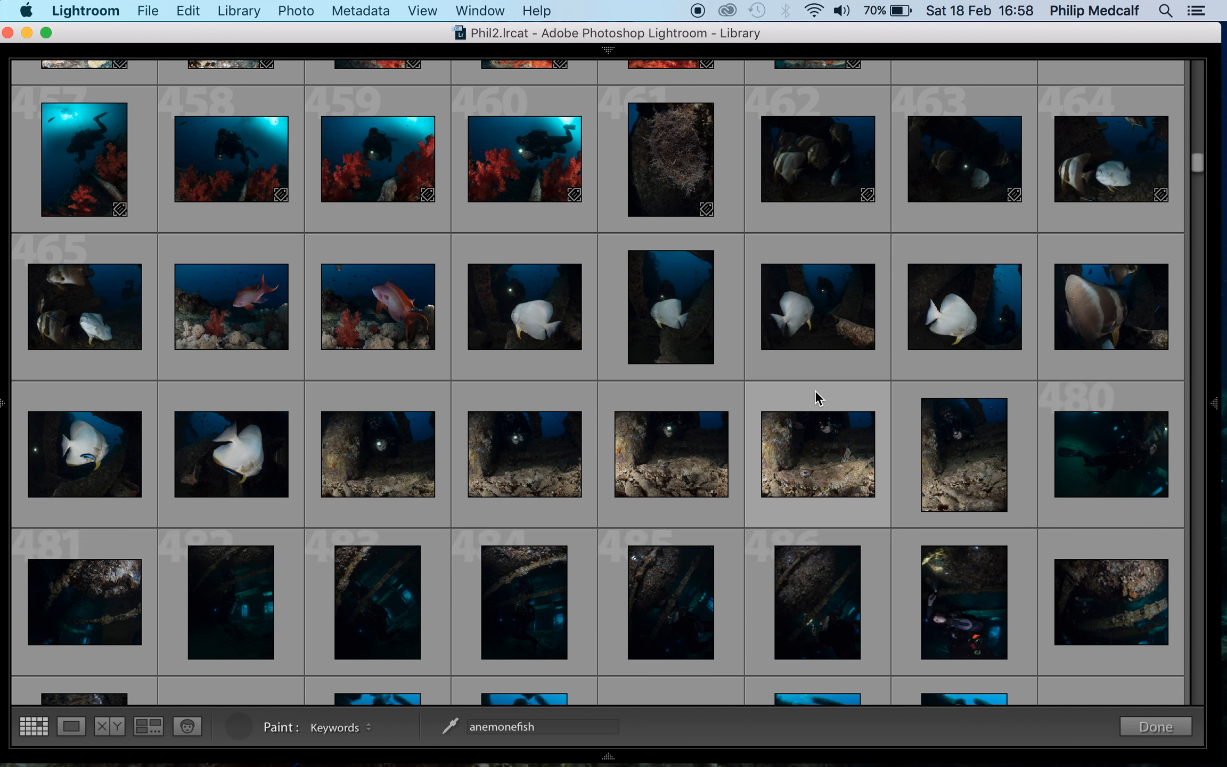
scroll(825, 402, down, 12)
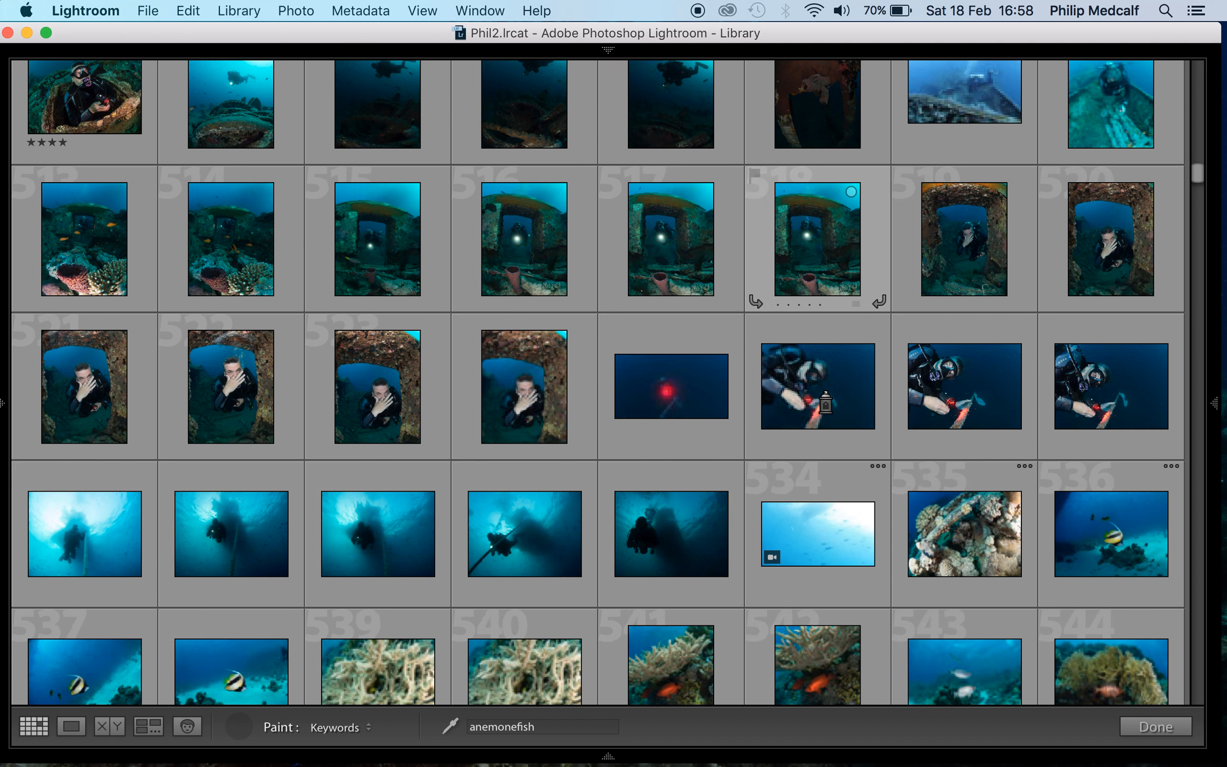
scroll(811, 393, down, 9)
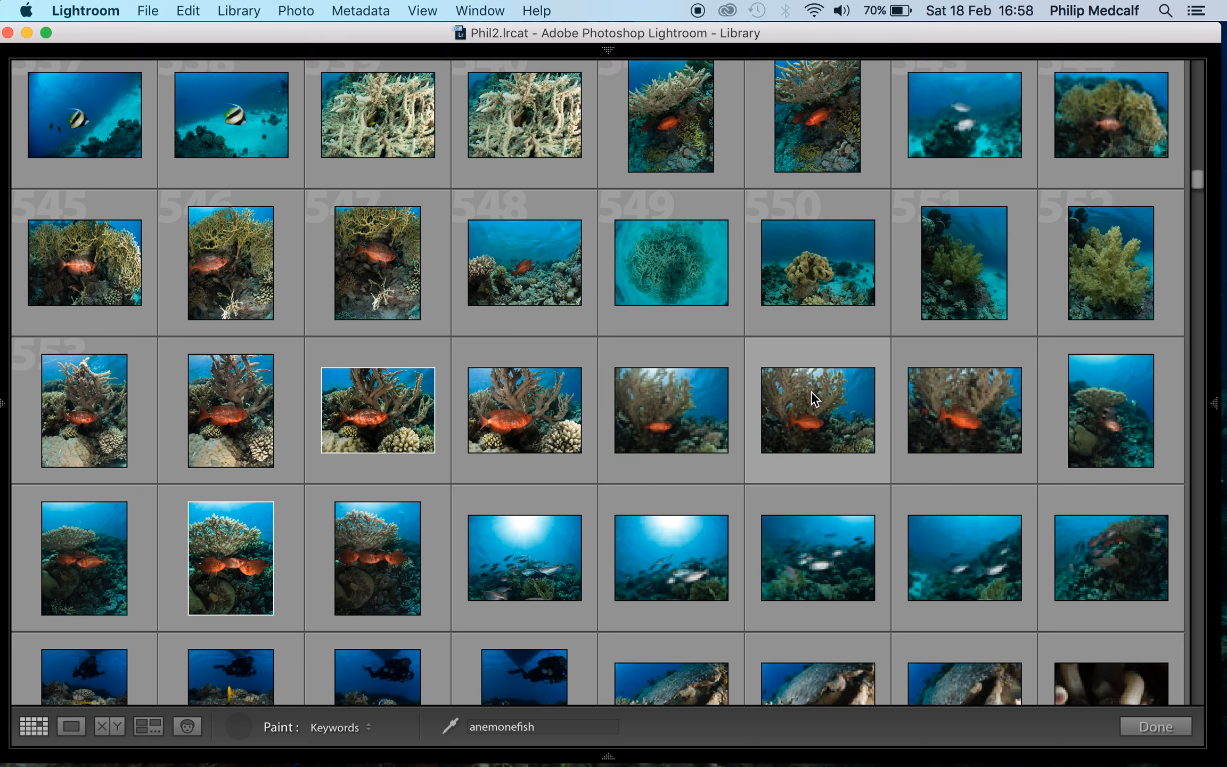
scroll(811, 392, down, 6)
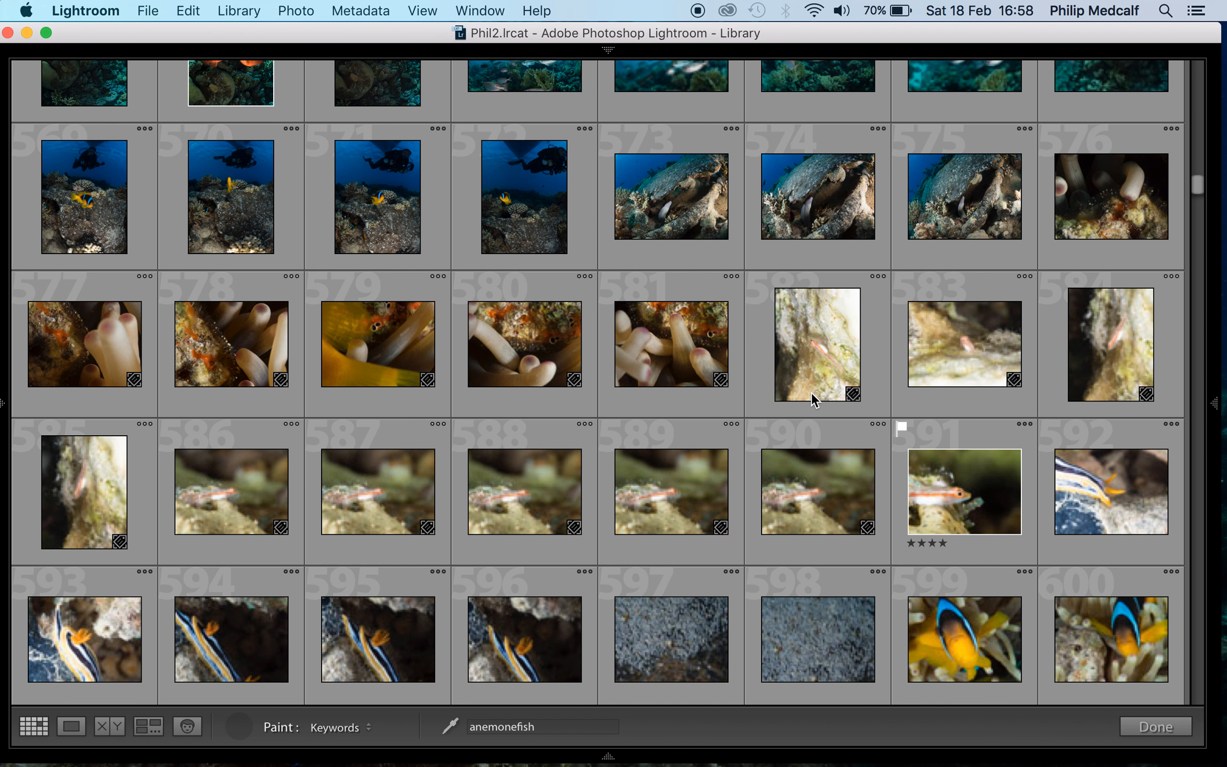
scroll(771, 356, up, 3)
scroll(775, 357, up, 1)
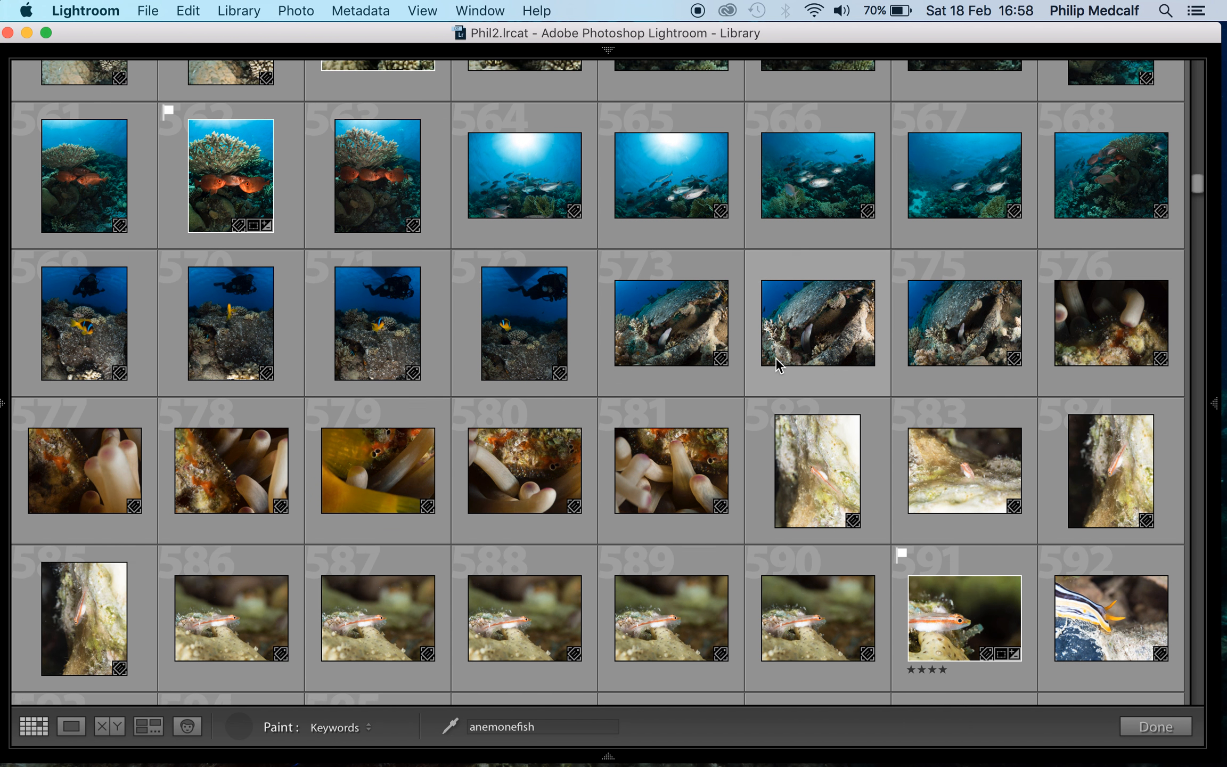
click(71, 338)
mouse_move(59, 333)
mouse_down()
mouse_move(308, 317)
mouse_move(524, 330)
mouse_up()
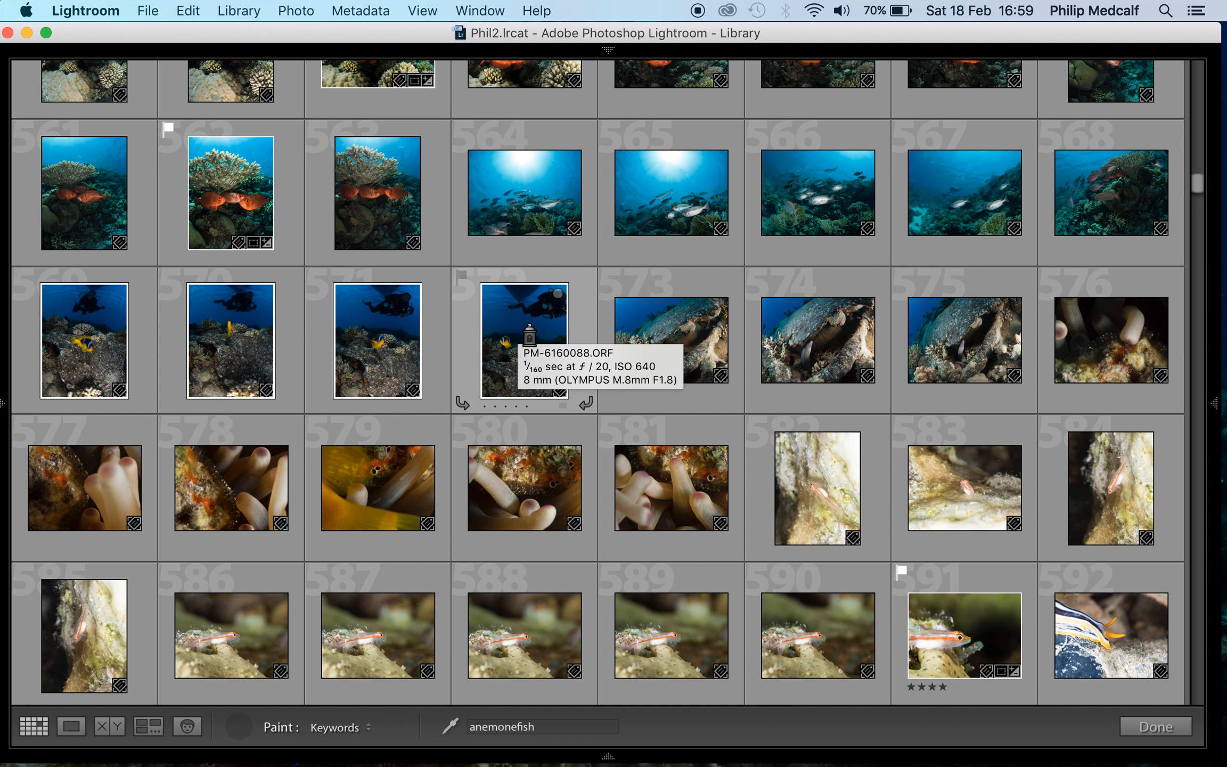
Paint the anemonefish keyword onto the two close-up anemonefish photos, 599 and 600
scroll(519, 315, down, 5)
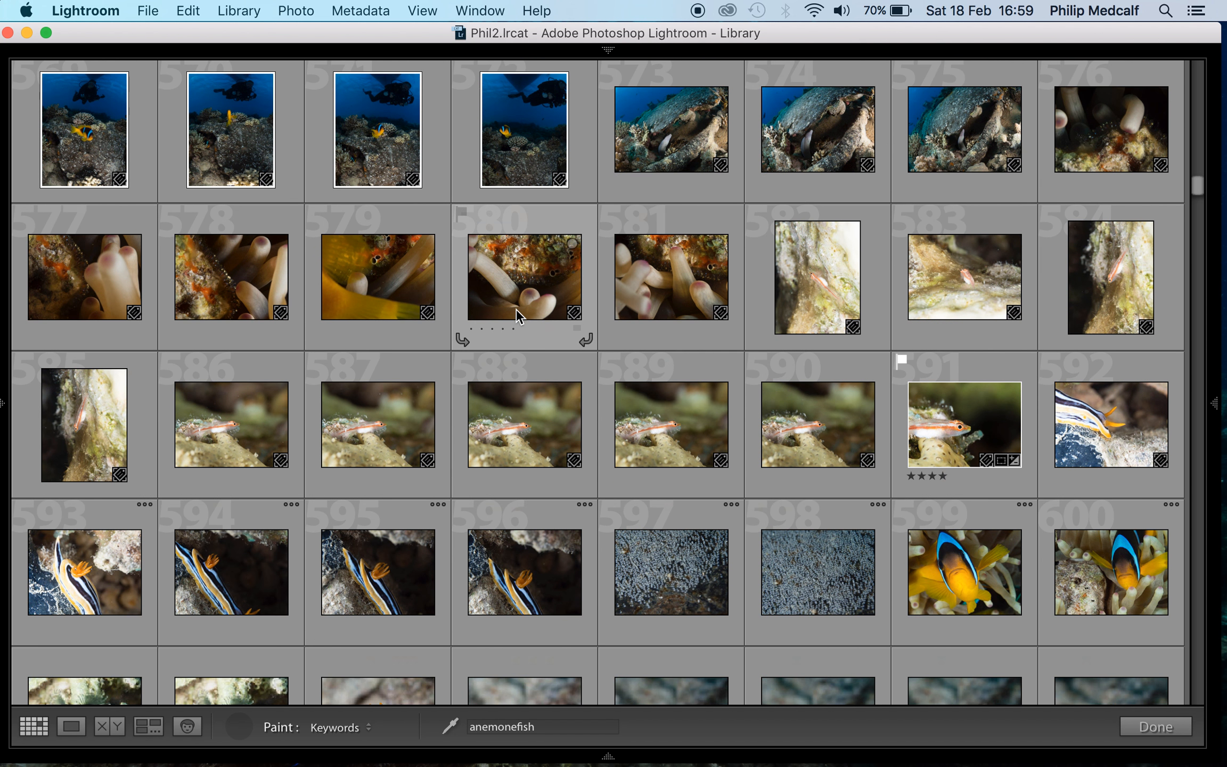
scroll(521, 316, down, 4)
drag(980, 270, 1092, 267)
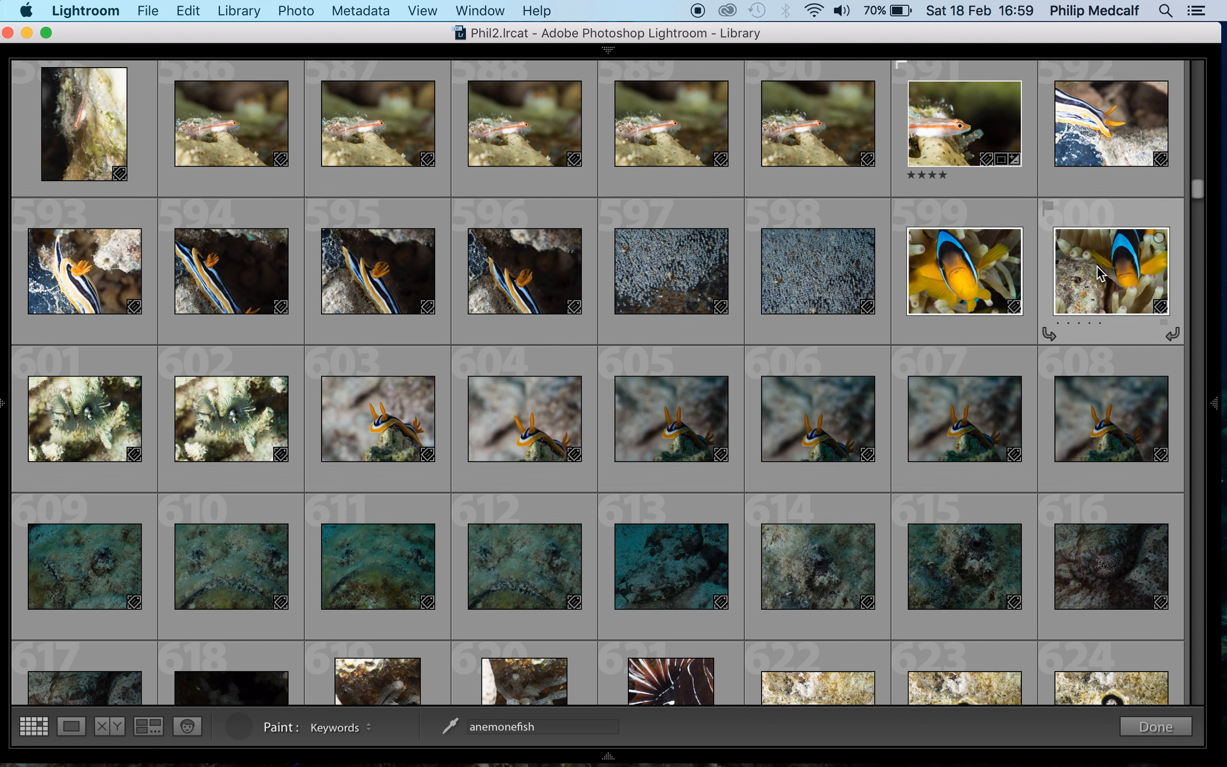
Check the following photos for more anemonefish, finish keyword painting, and bring back the hidden interface panels
scroll(1096, 266, down, 3)
scroll(1097, 265, down, 5)
scroll(1096, 266, down, 7)
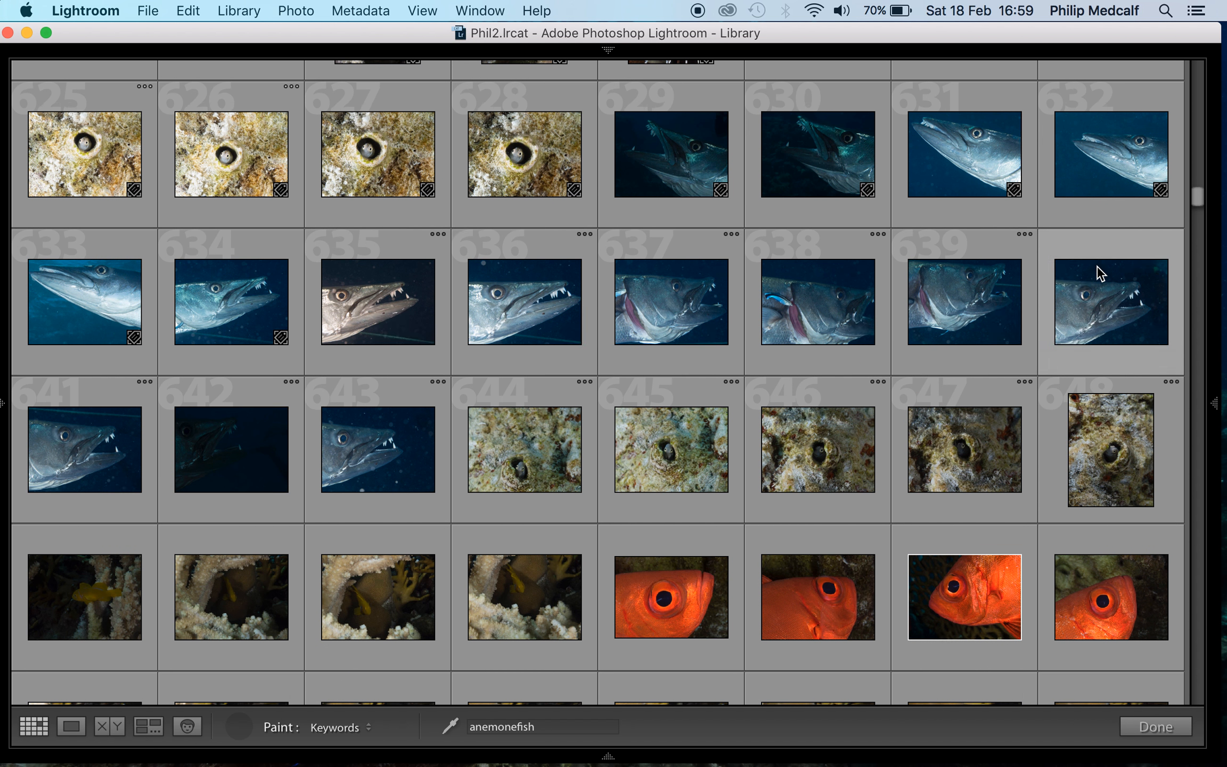
scroll(1095, 262, down, 7)
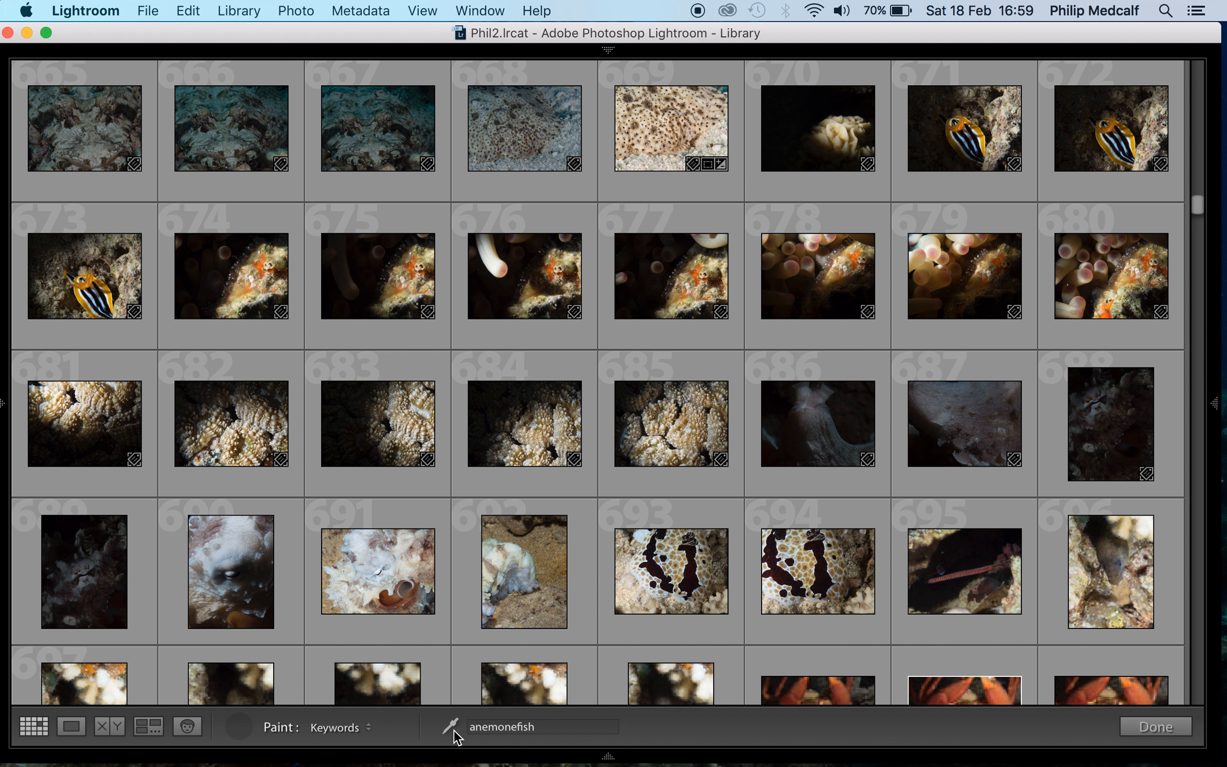
click(1134, 722)
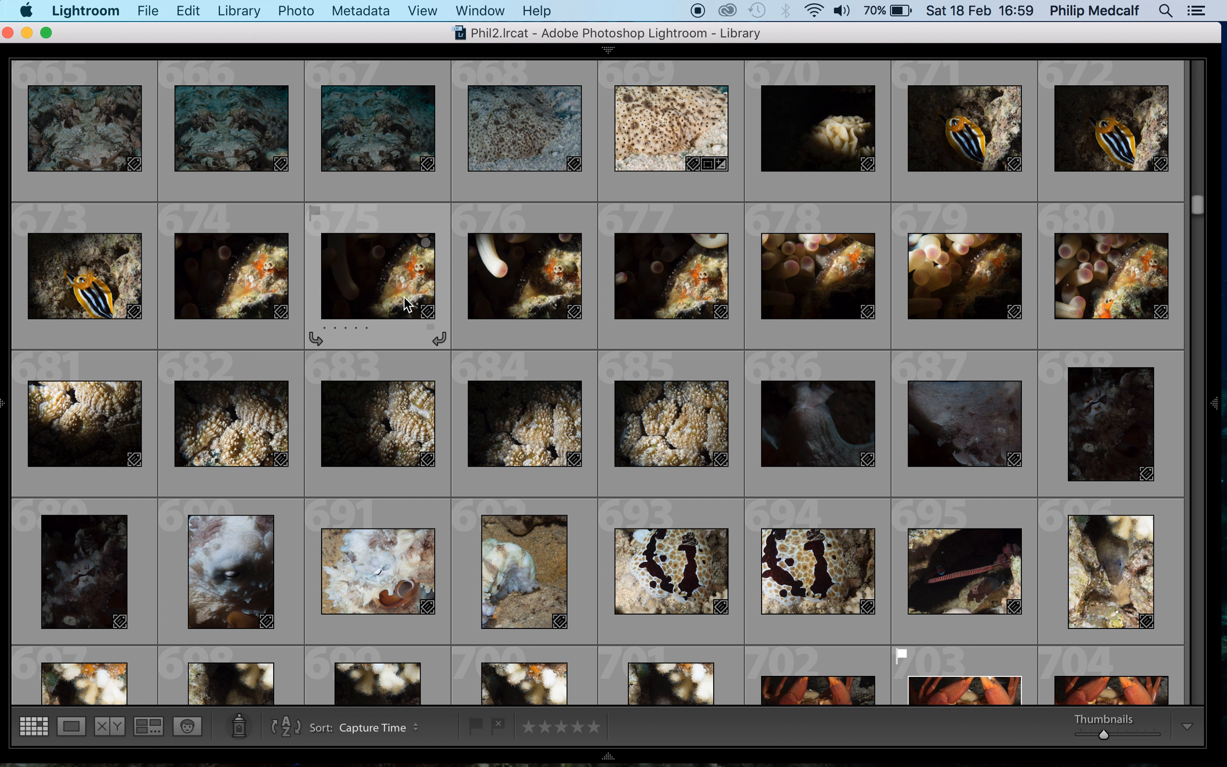
key(shift+Tab)
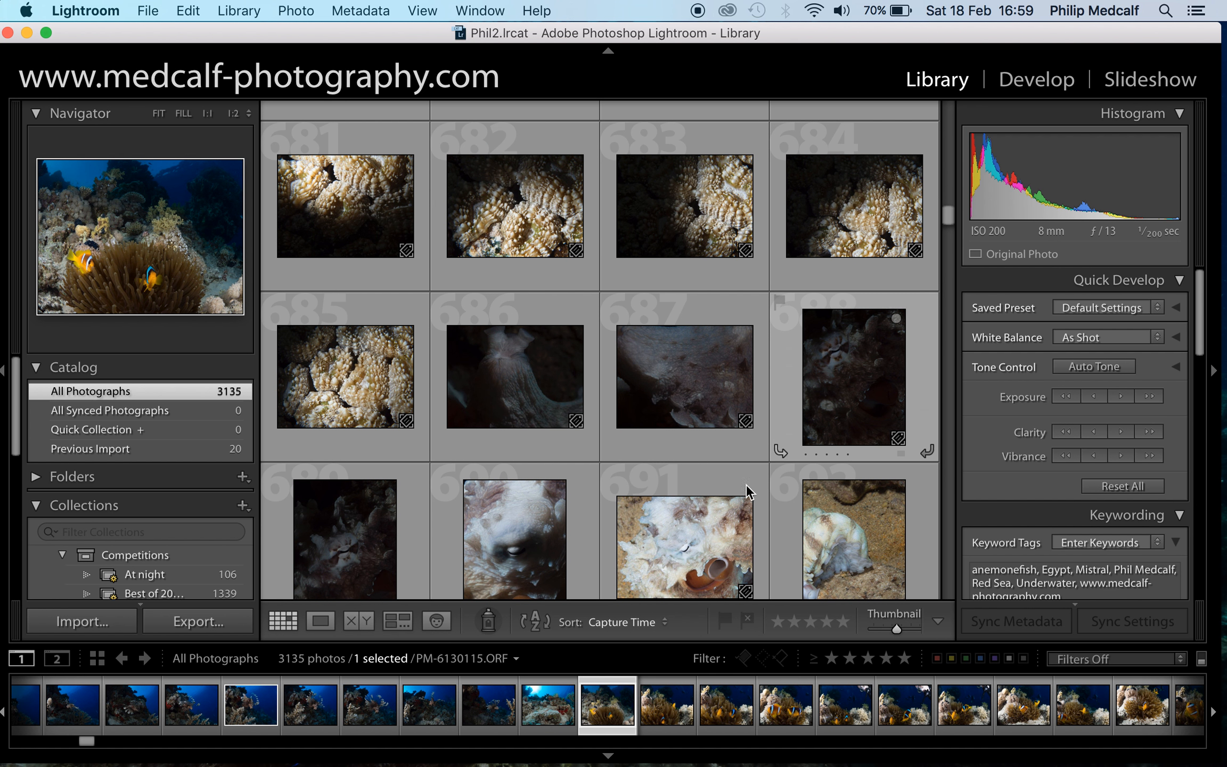
Activate the Painter tool and set it to paint Label instead of Keywords
click(493, 631)
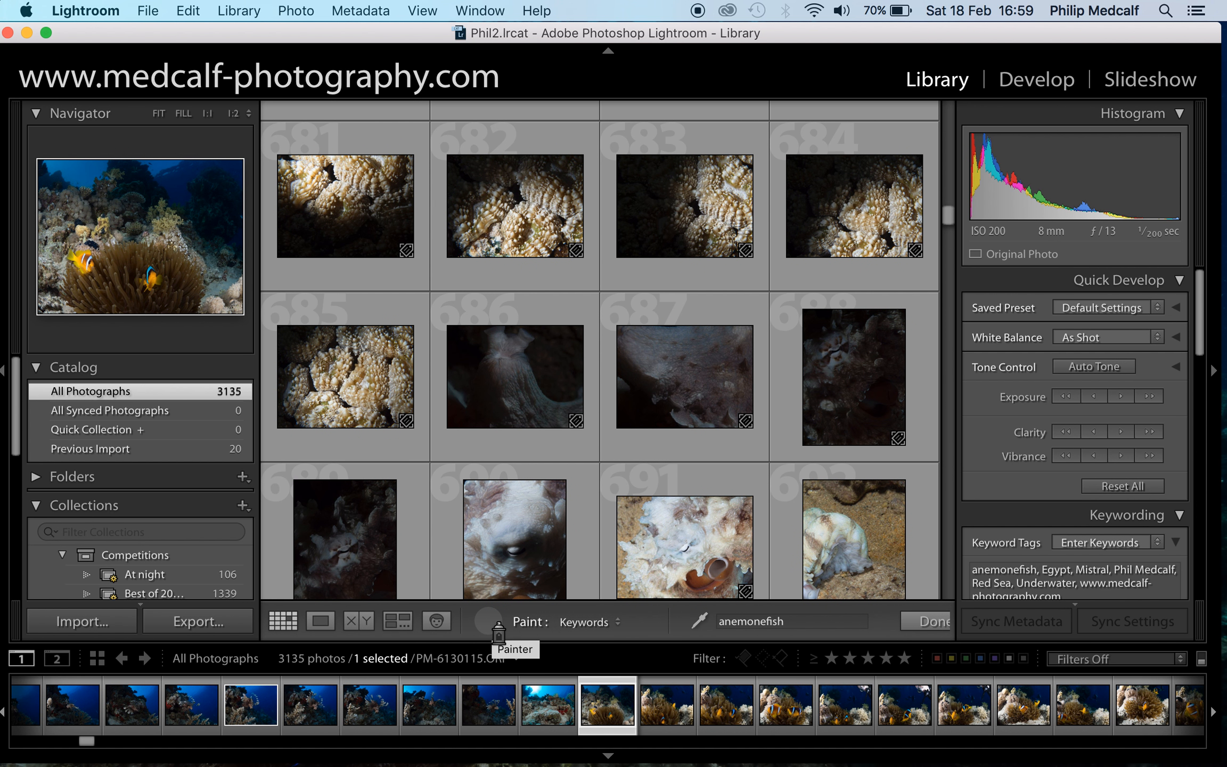
click(620, 623)
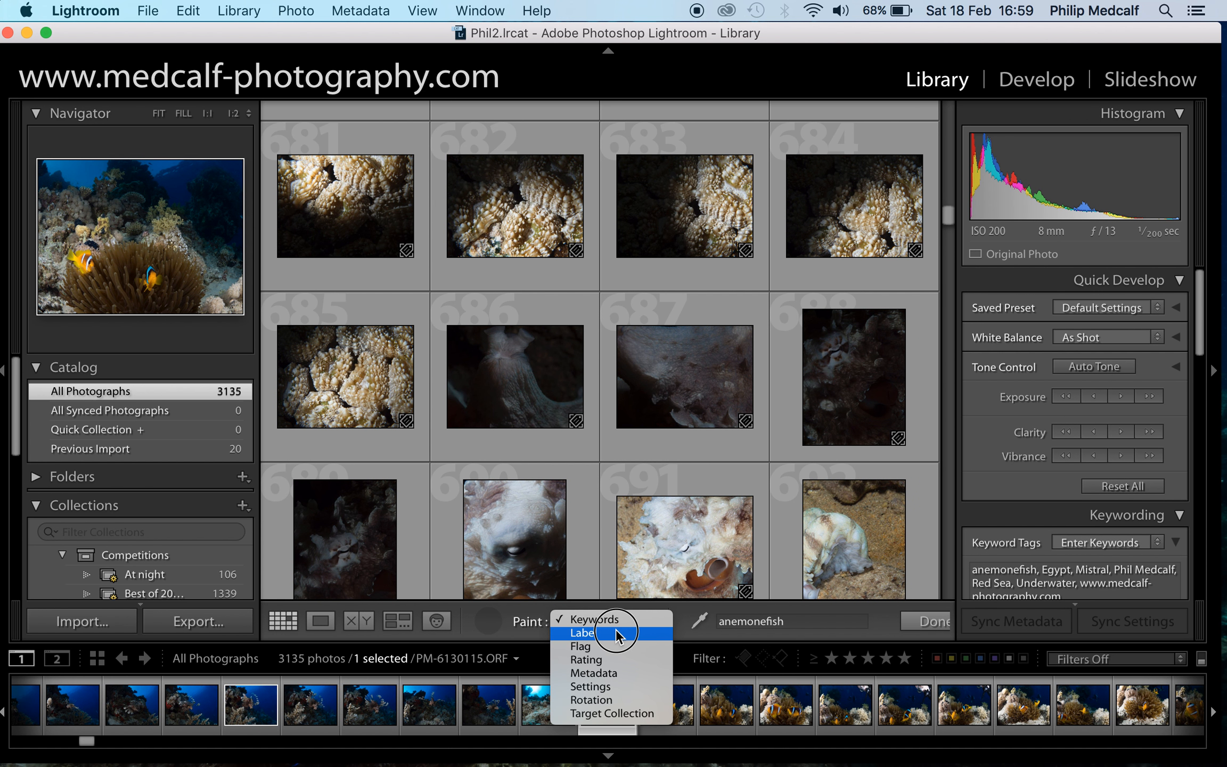
click(619, 634)
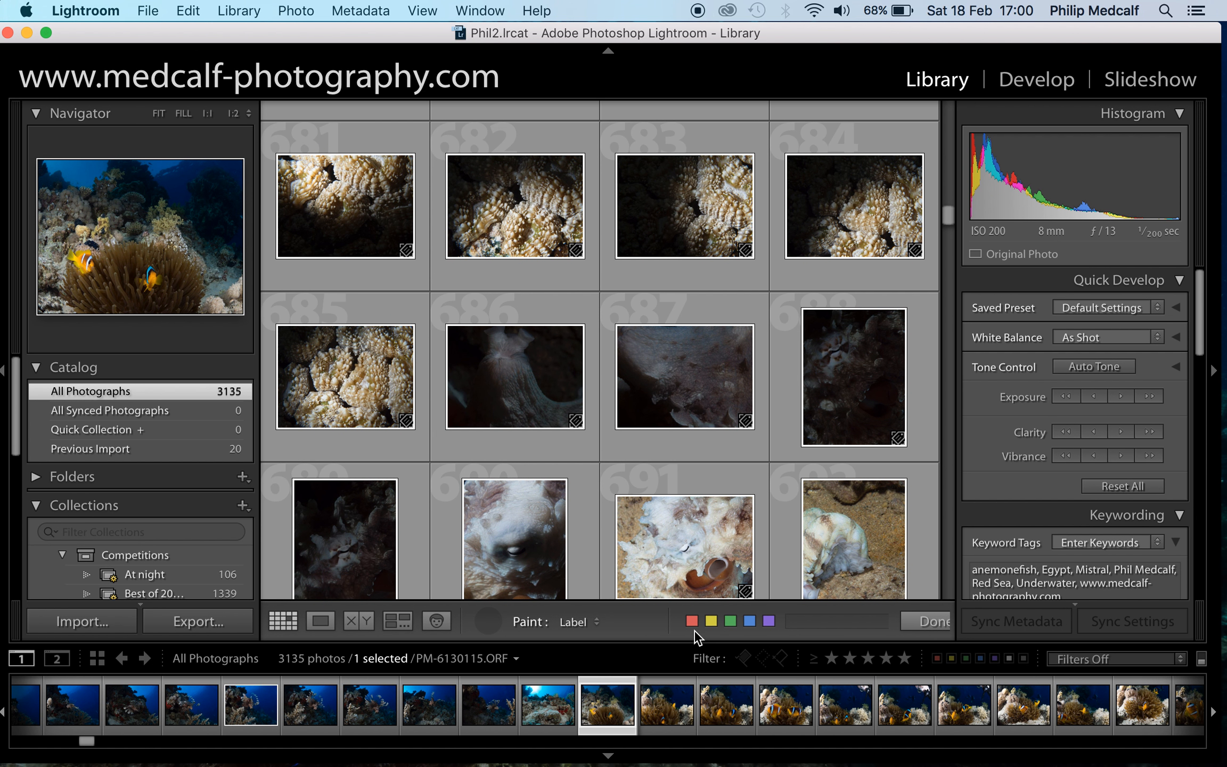
Browse the catalog from photo 681 to photo 748 for a picture that deserves a colour label
scroll(756, 536, down, 1)
scroll(756, 535, down, 5)
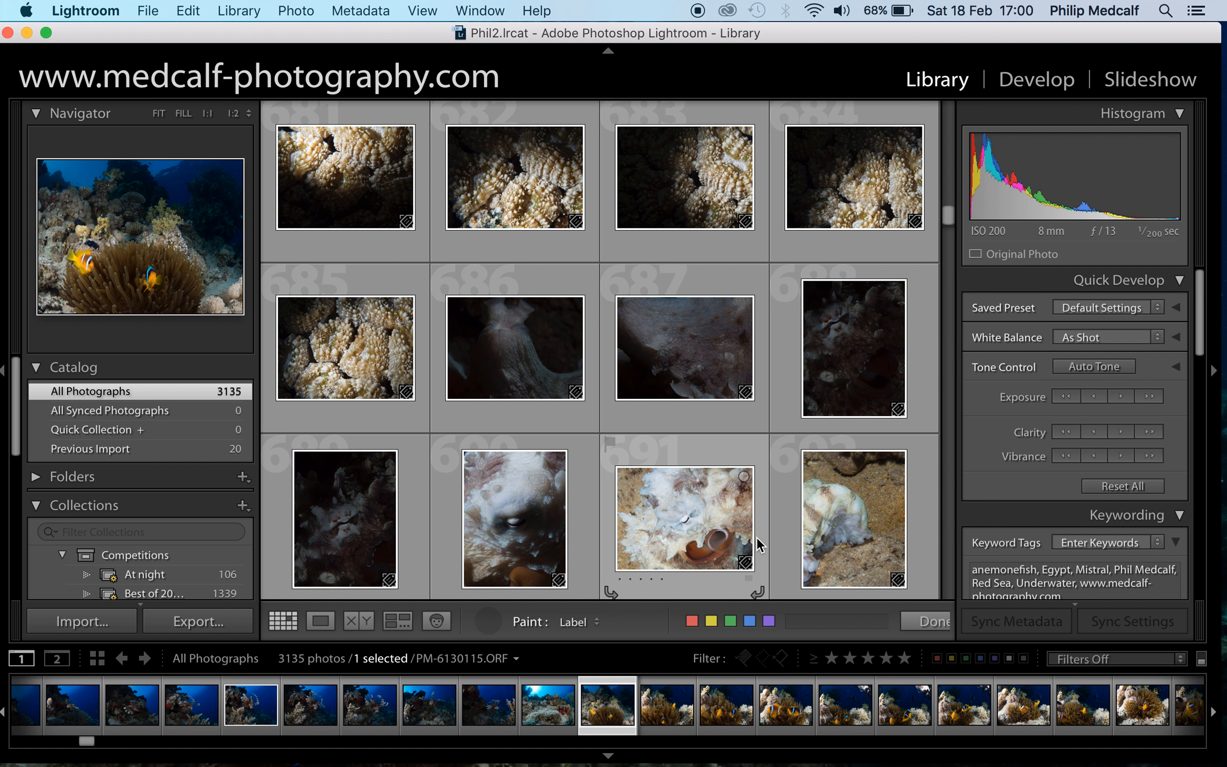
scroll(756, 536, down, 3)
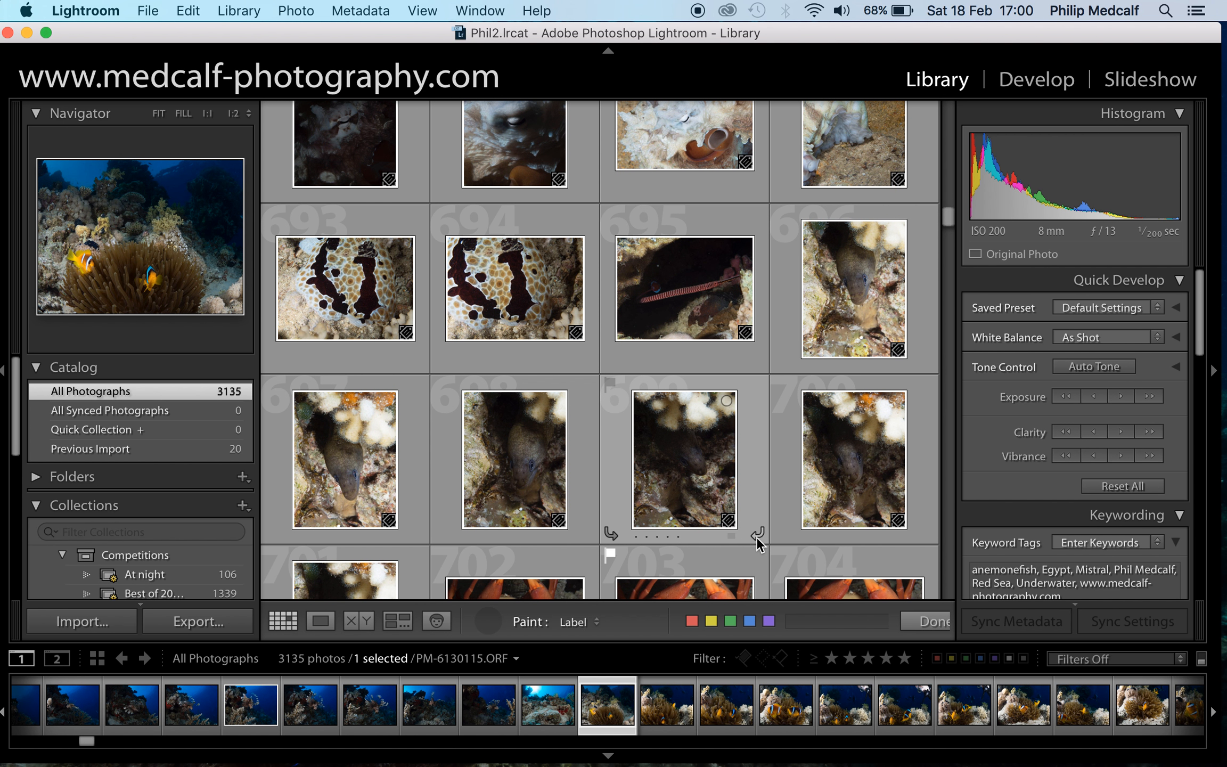
scroll(757, 536, down, 5)
scroll(756, 536, down, 5)
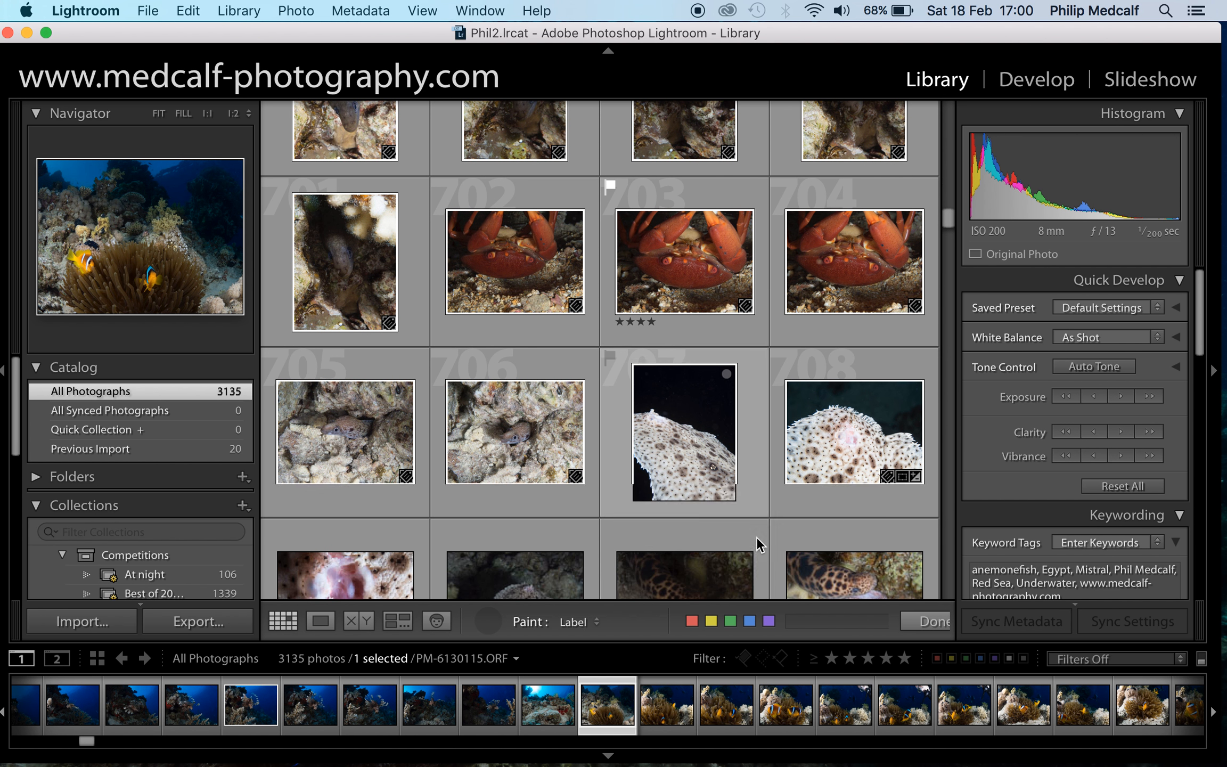
scroll(757, 539, down, 3)
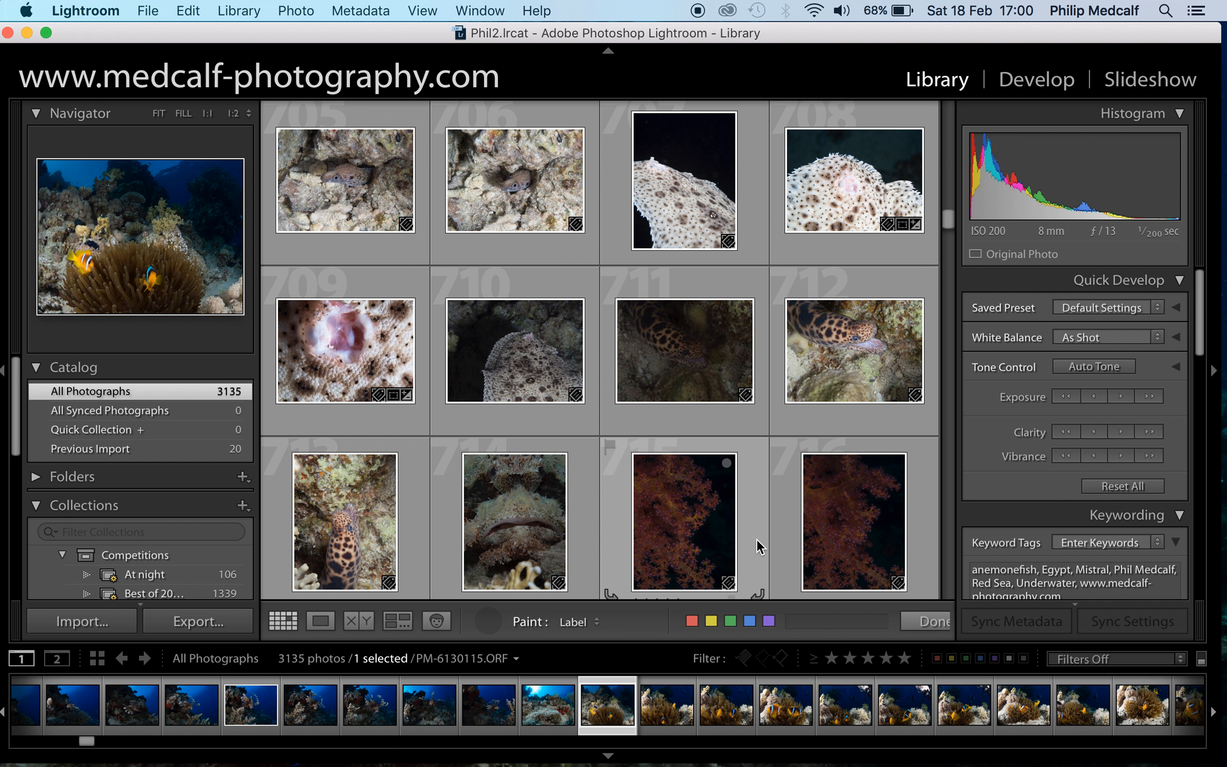
scroll(756, 539, down, 3)
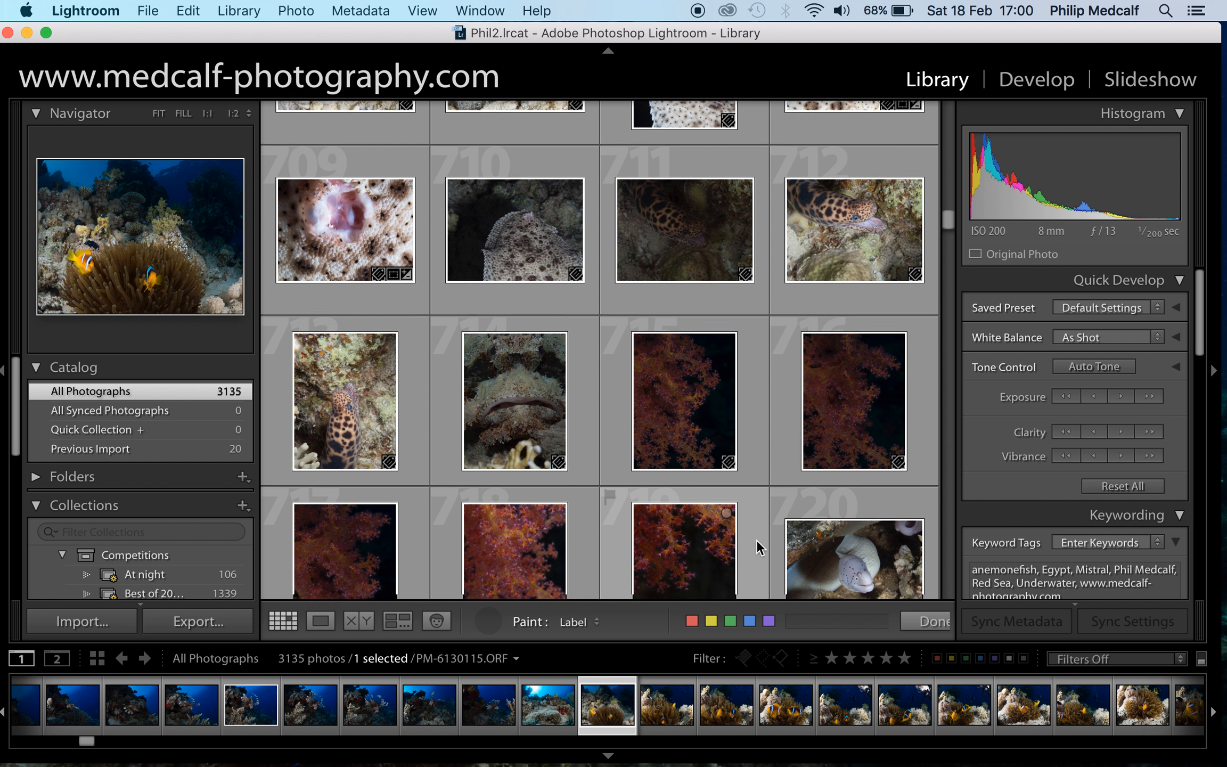
scroll(756, 540, down, 3)
scroll(756, 539, down, 3)
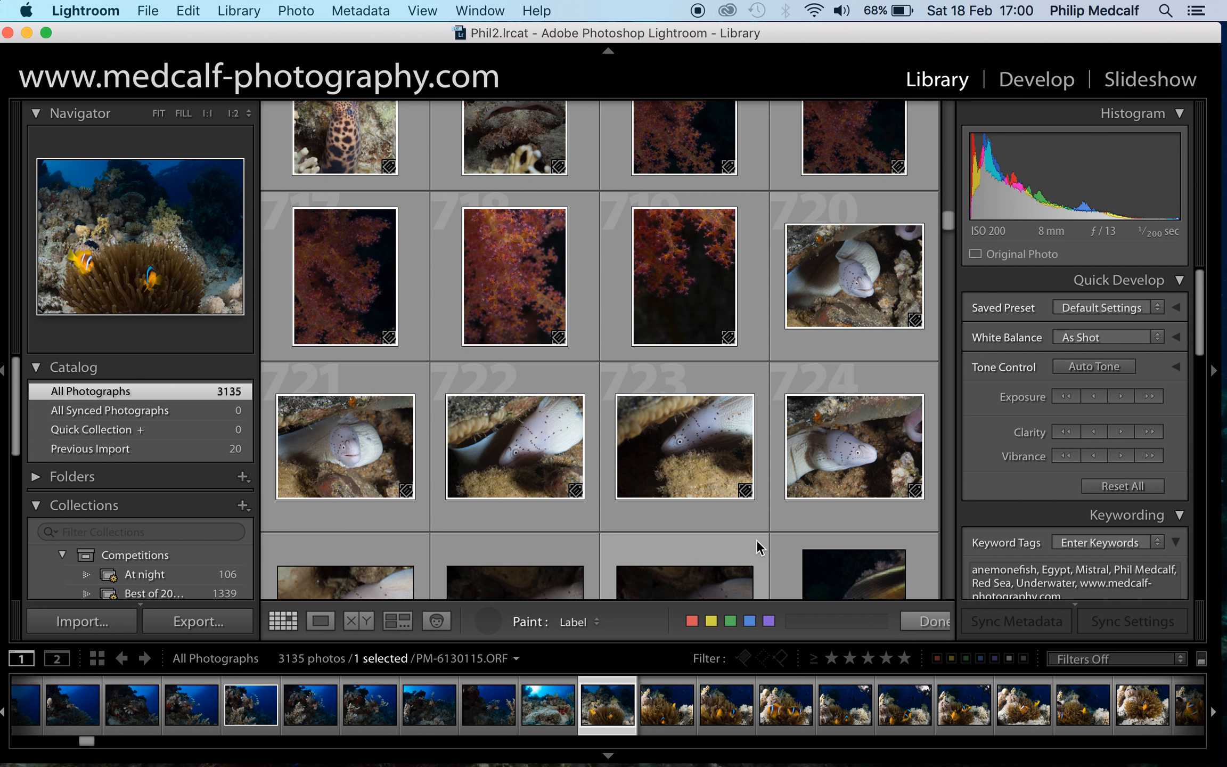
scroll(756, 540, down, 3)
scroll(758, 547, down, 3)
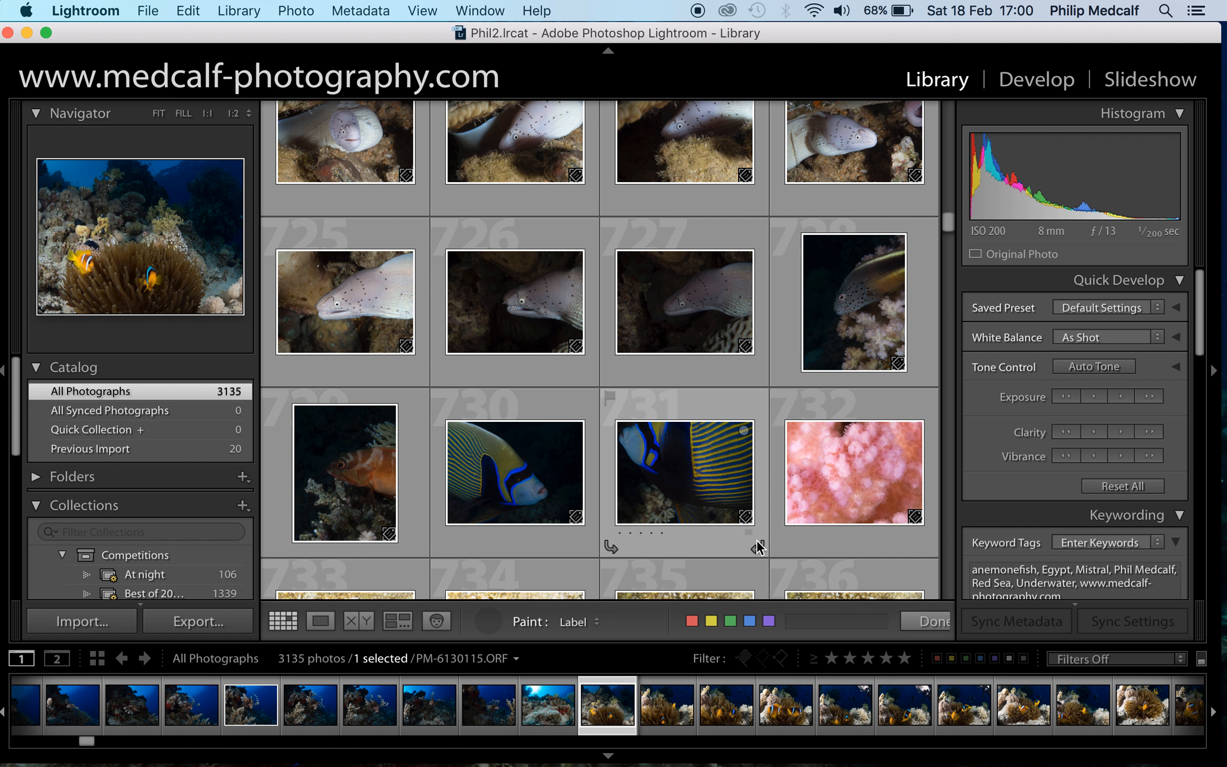
scroll(757, 547, down, 2)
scroll(757, 548, down, 2)
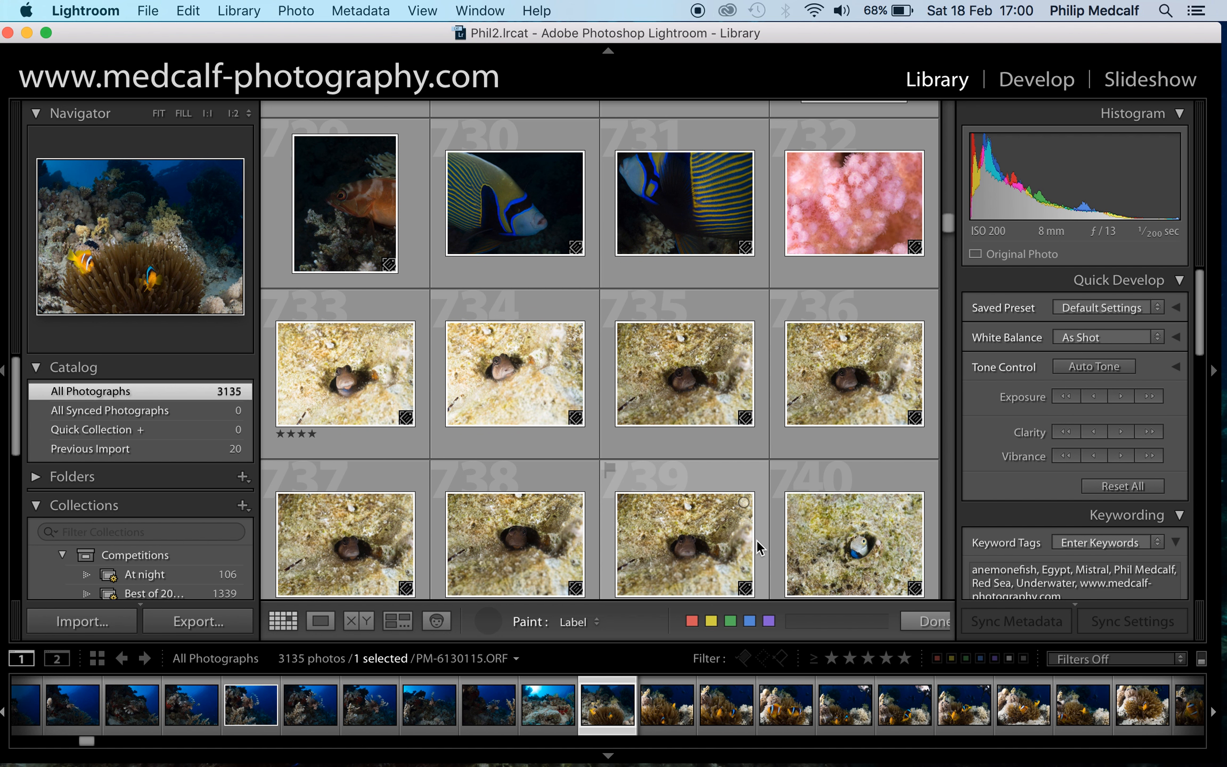
scroll(757, 548, down, 2)
scroll(759, 547, down, 2)
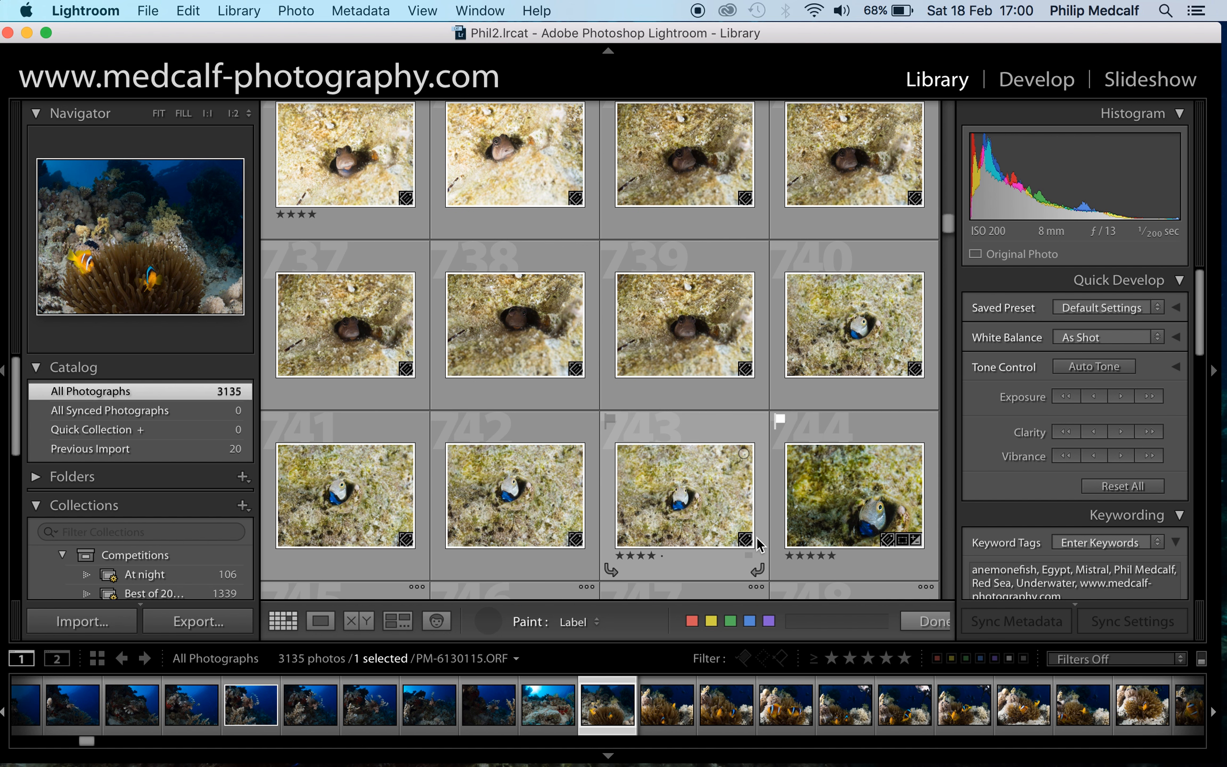
scroll(759, 547, down, 1)
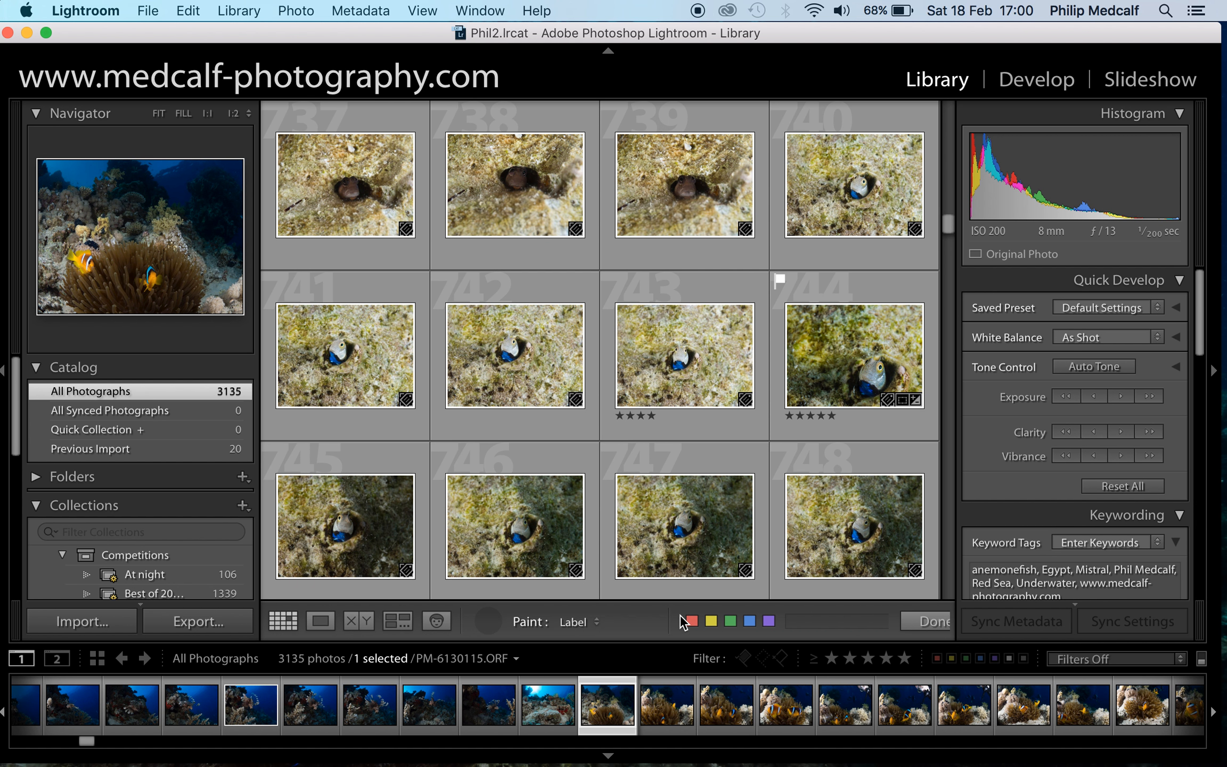
Choose the purple label and paint it onto photo 744 and the close-up anemonefish photo 755
click(769, 621)
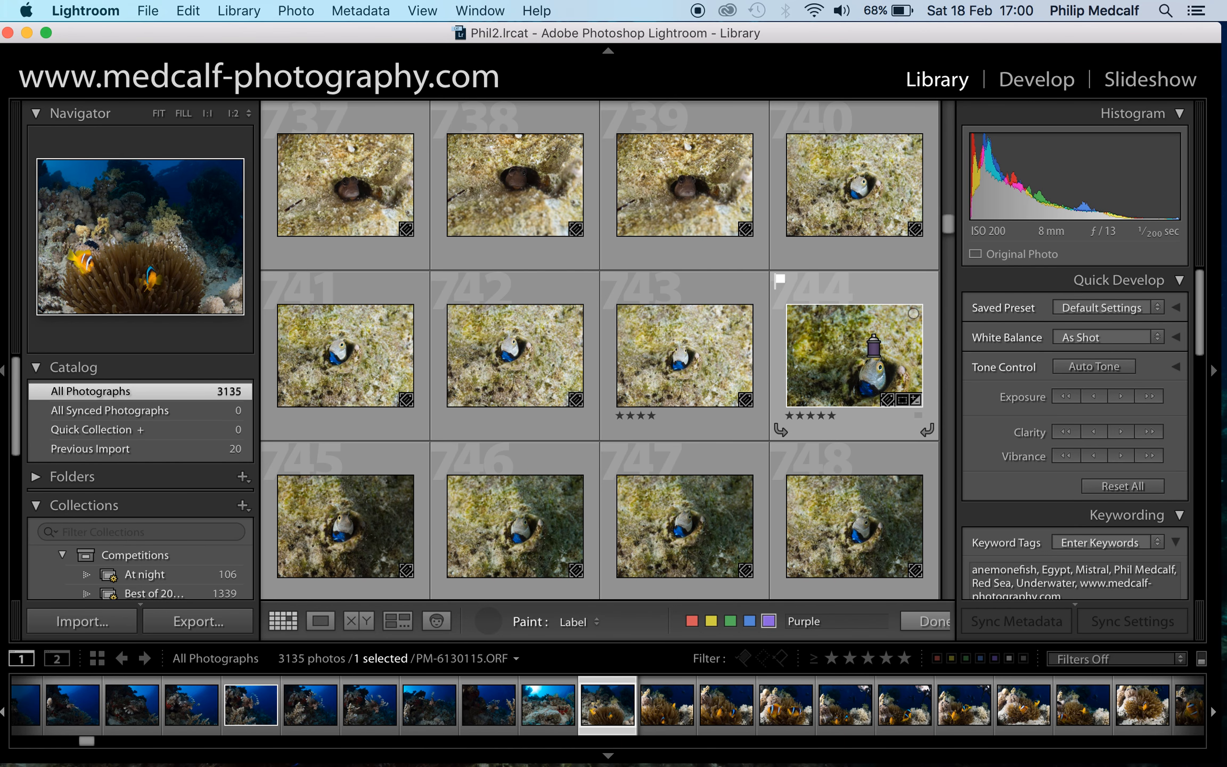
click(873, 347)
scroll(868, 345, down, 3)
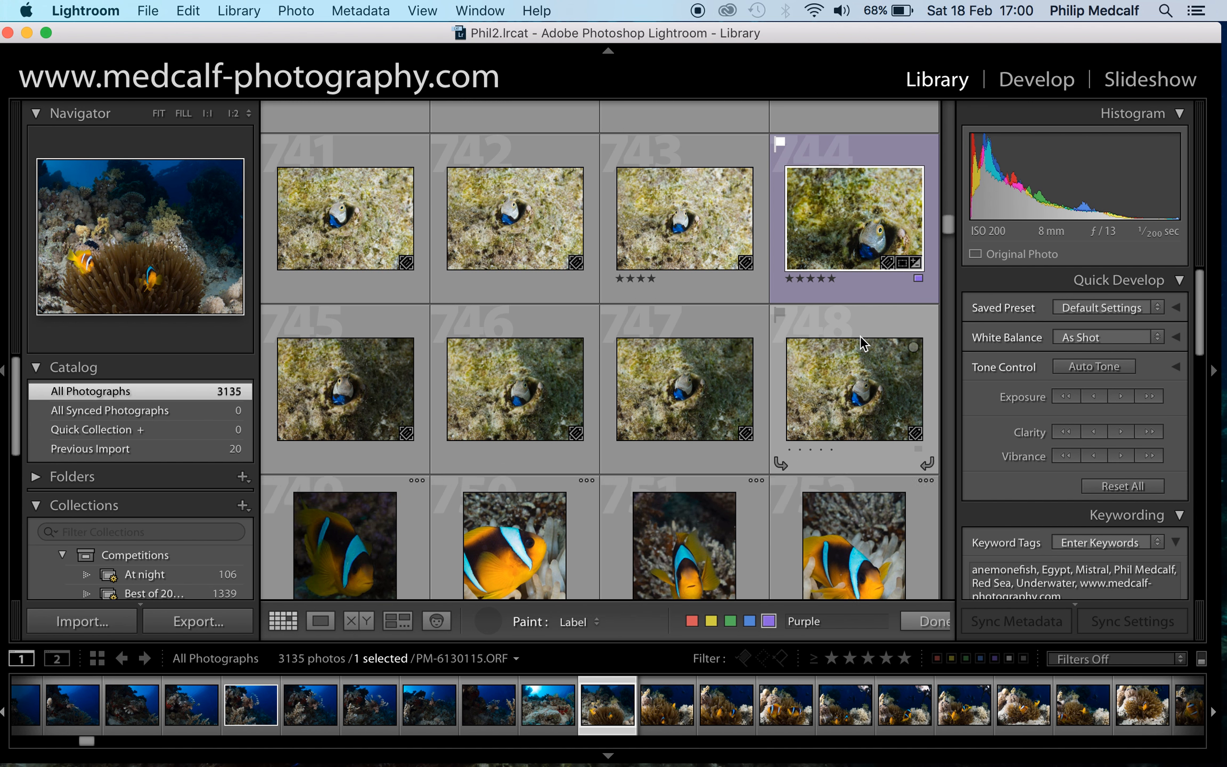
scroll(863, 344, down, 3)
scroll(679, 362, down, 1)
scroll(679, 362, down, 2)
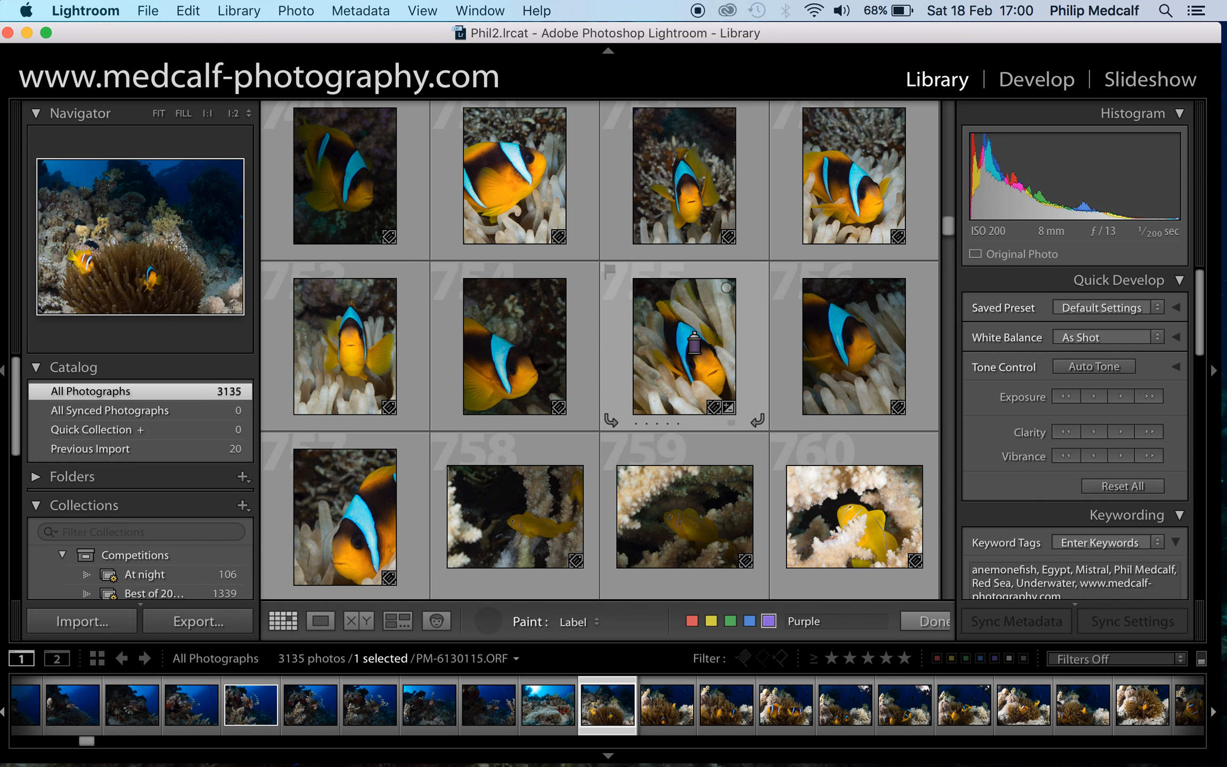
click(694, 343)
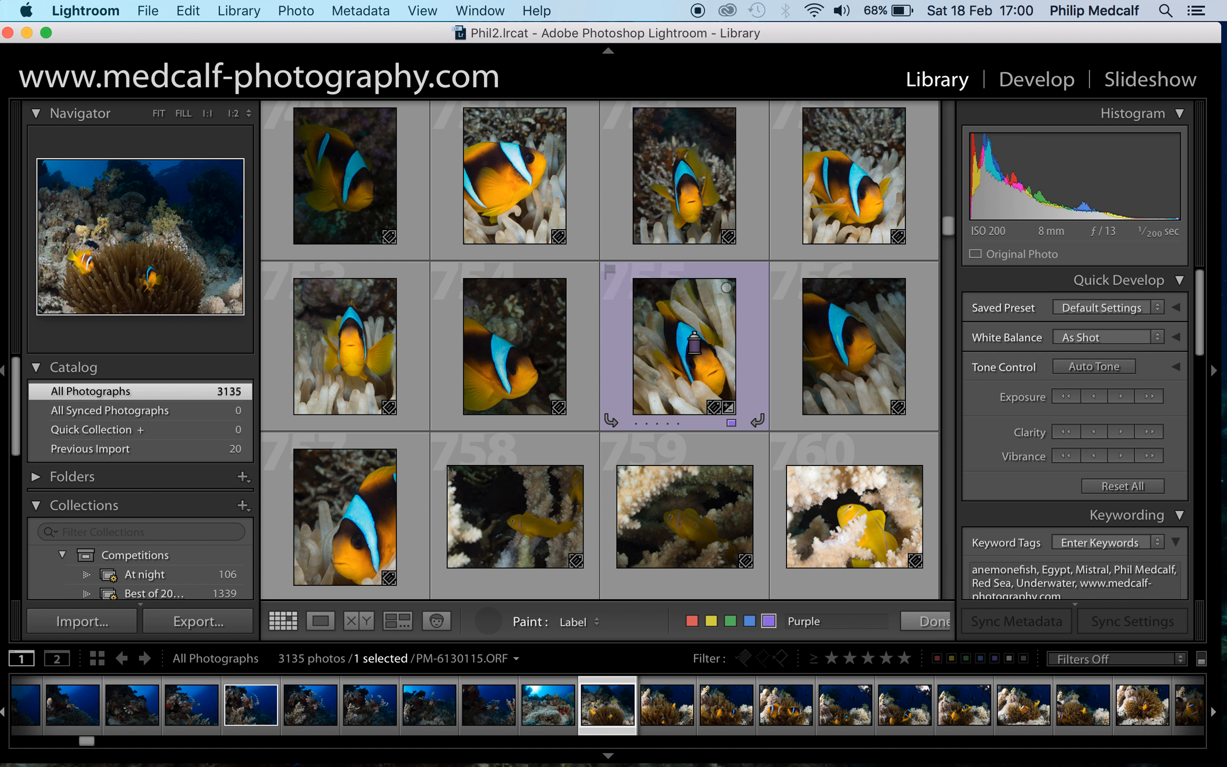
Find and select anemonefish photo 802 further on in the catalog and paint the red label onto it
scroll(731, 409, down, 3)
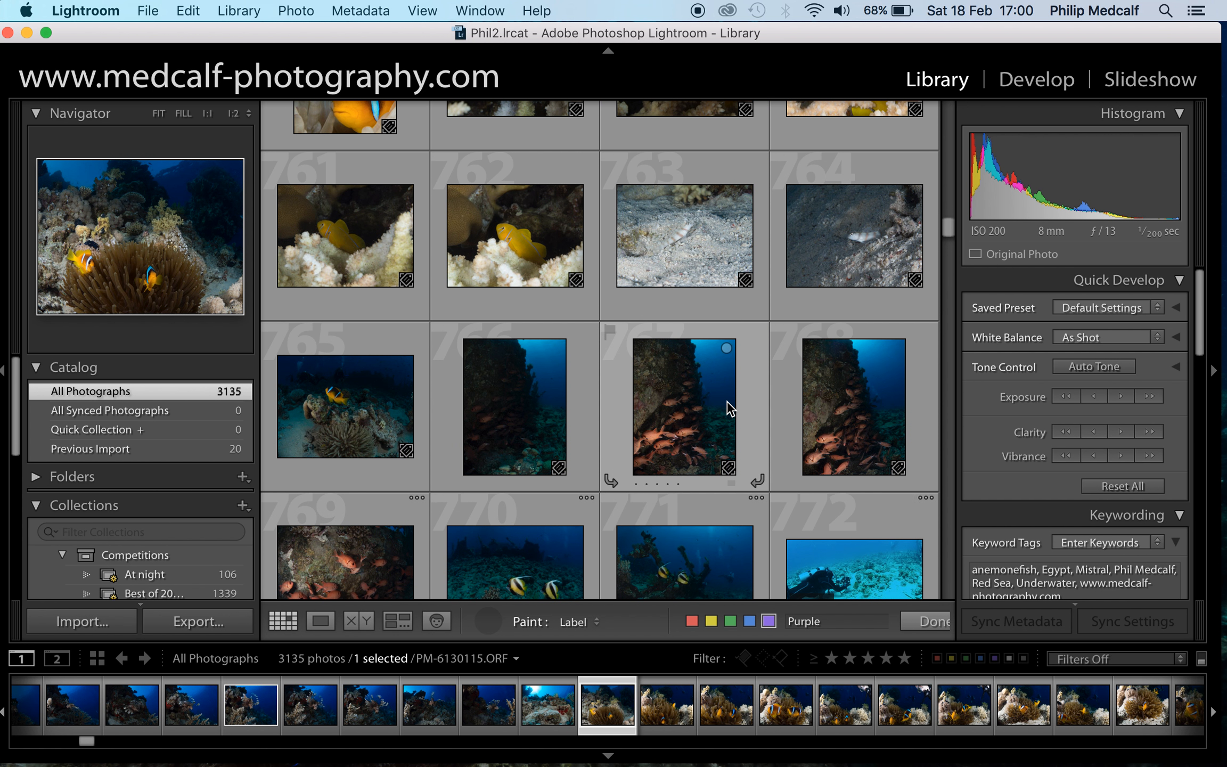
scroll(727, 401, down, 3)
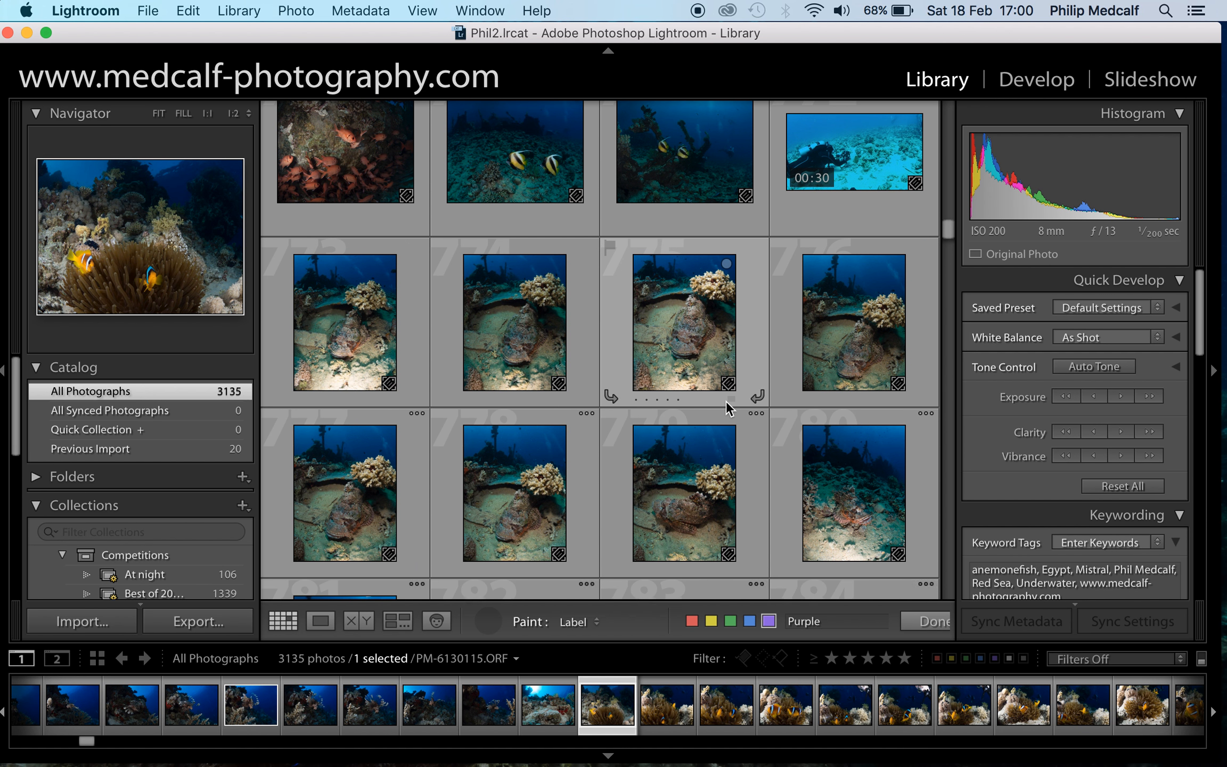
scroll(727, 402, down, 3)
scroll(726, 402, down, 5)
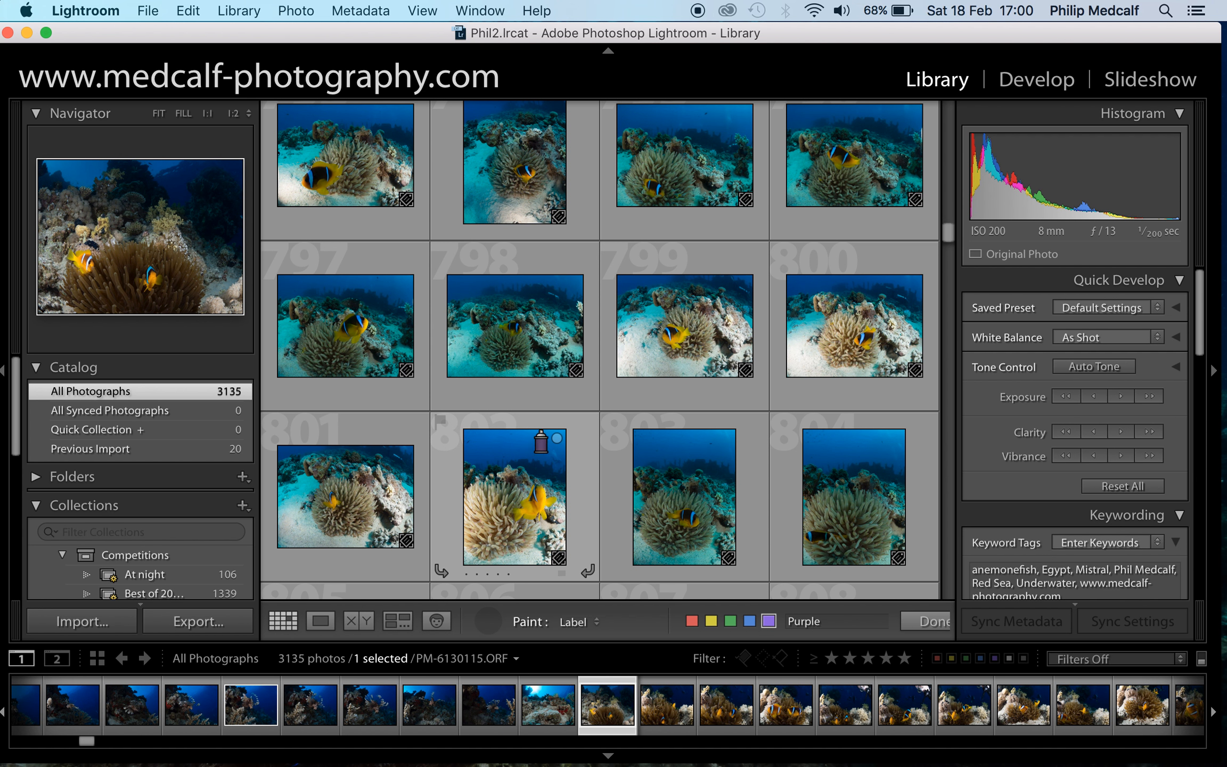
click(583, 458)
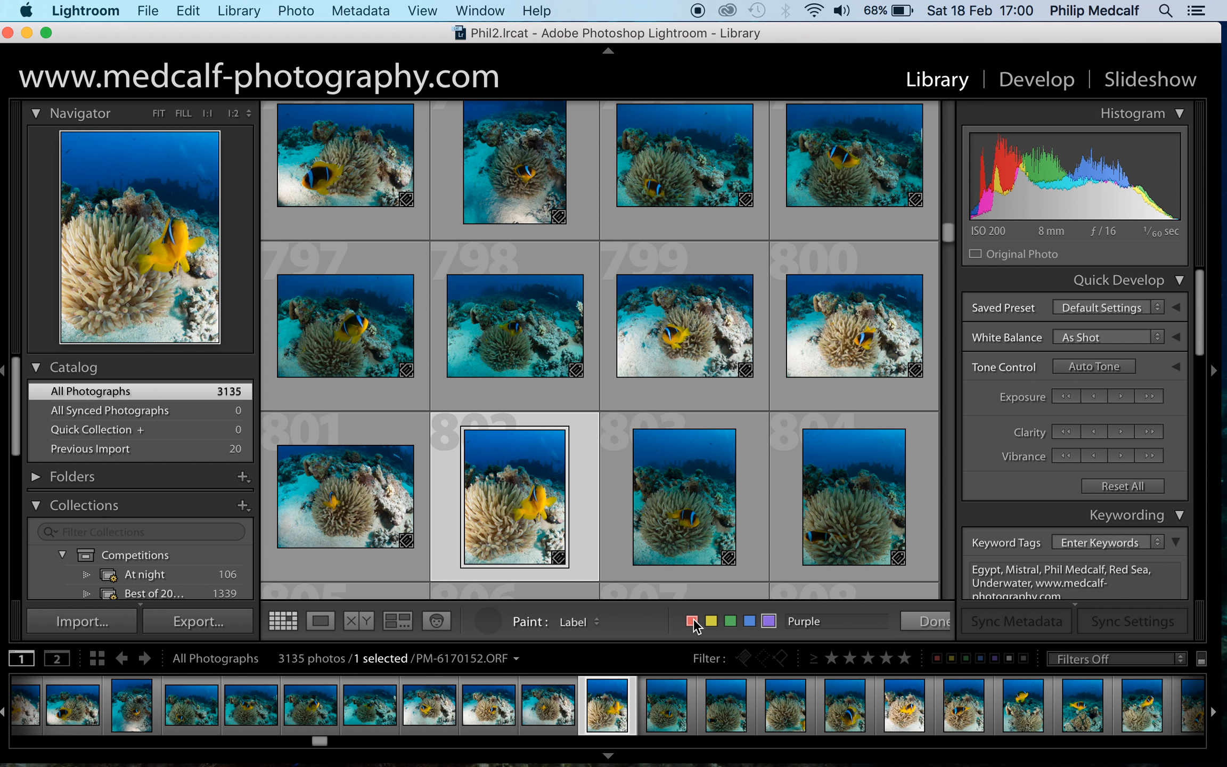
click(693, 623)
click(519, 500)
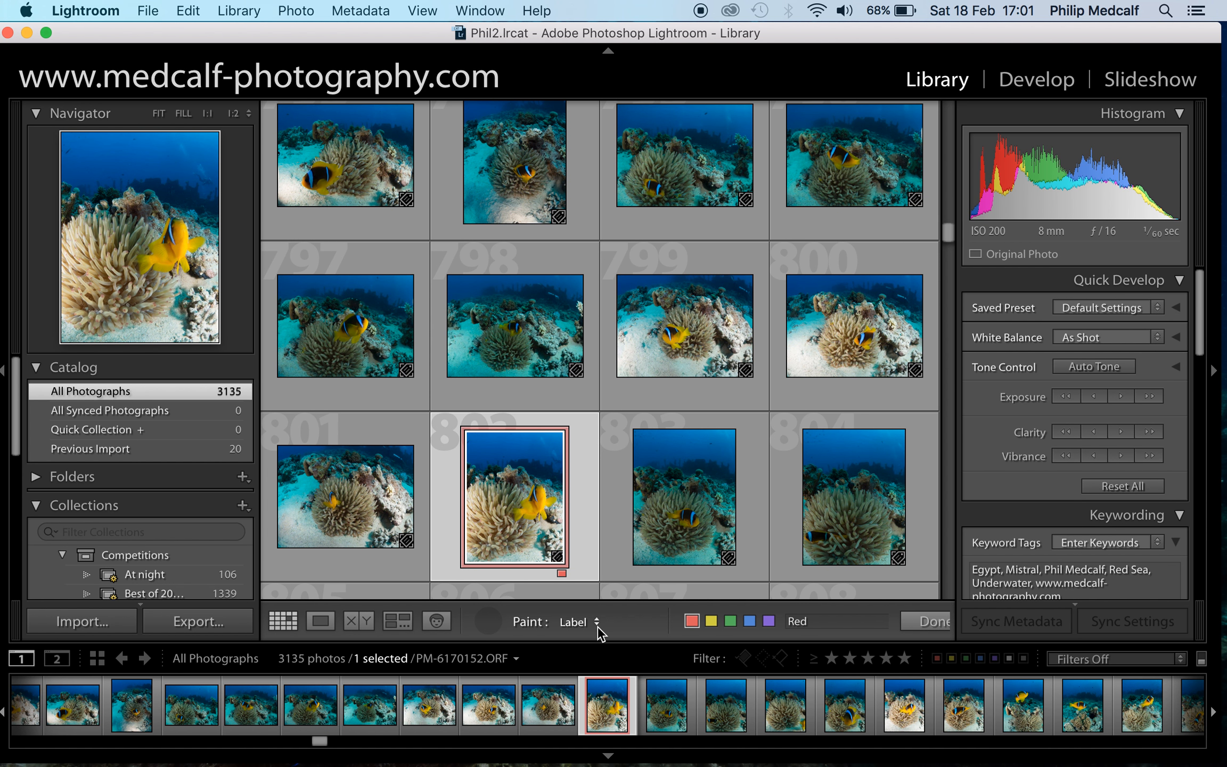
Switch the Painter tool from Label to Flag
click(818, 620)
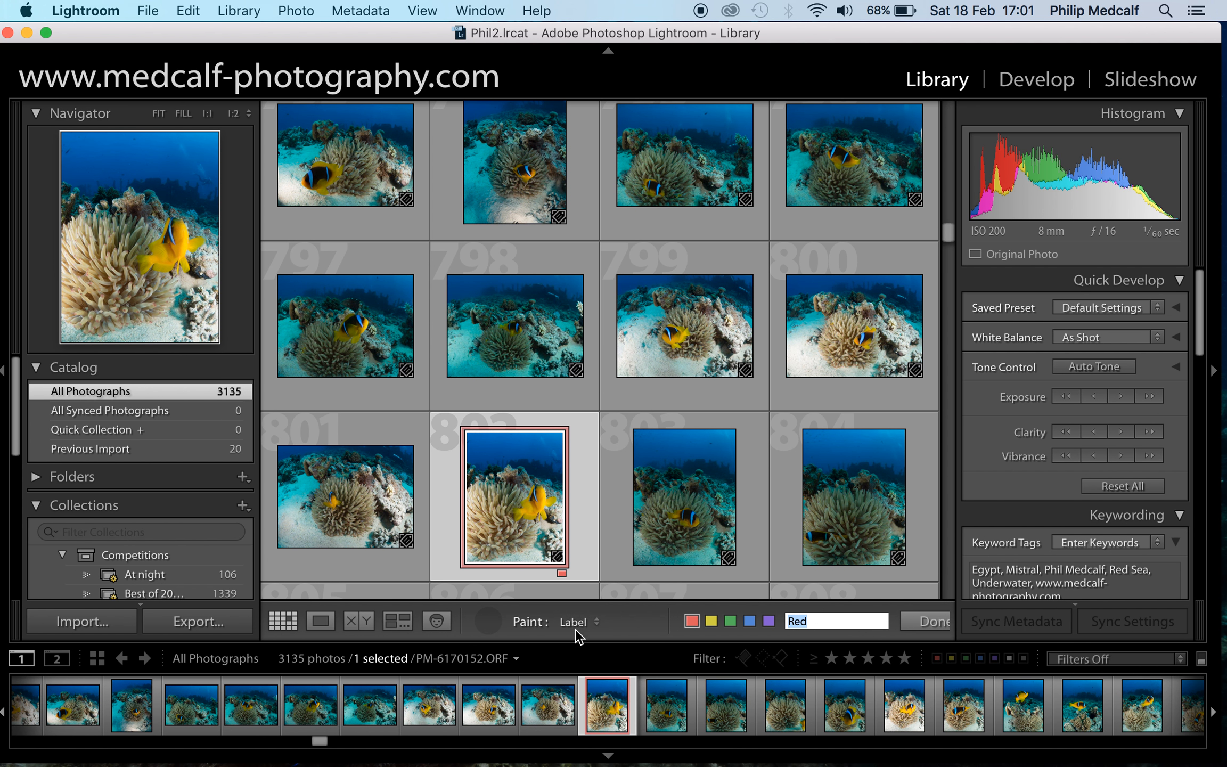
click(595, 623)
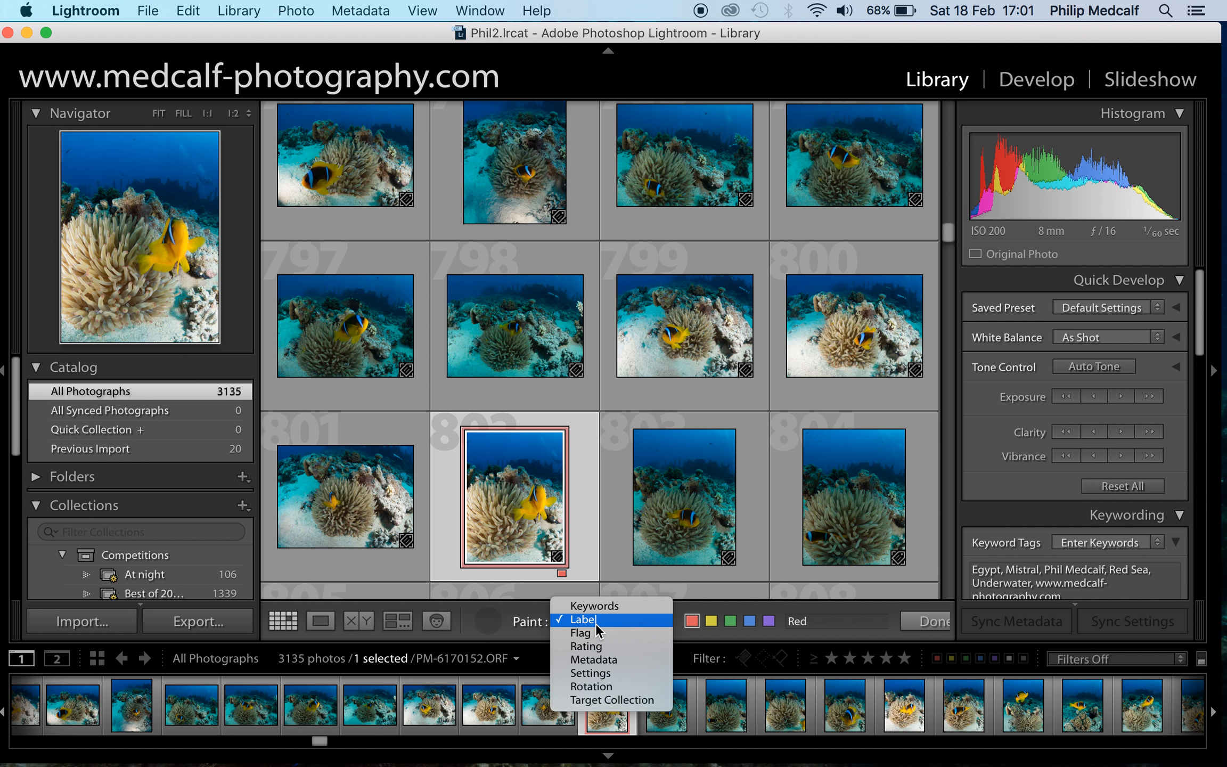
click(589, 634)
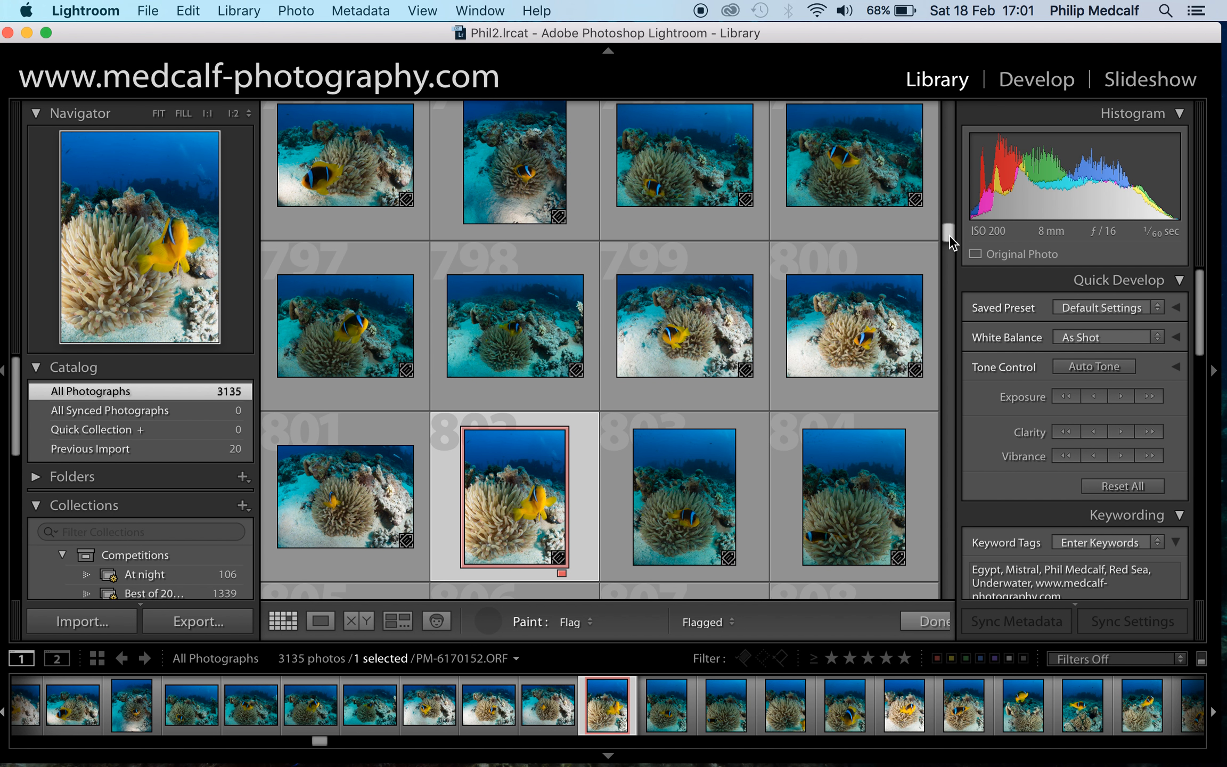
Look through the photos beyond 802 and examine which flag states the Painter tool can apply
drag(949, 234, 948, 244)
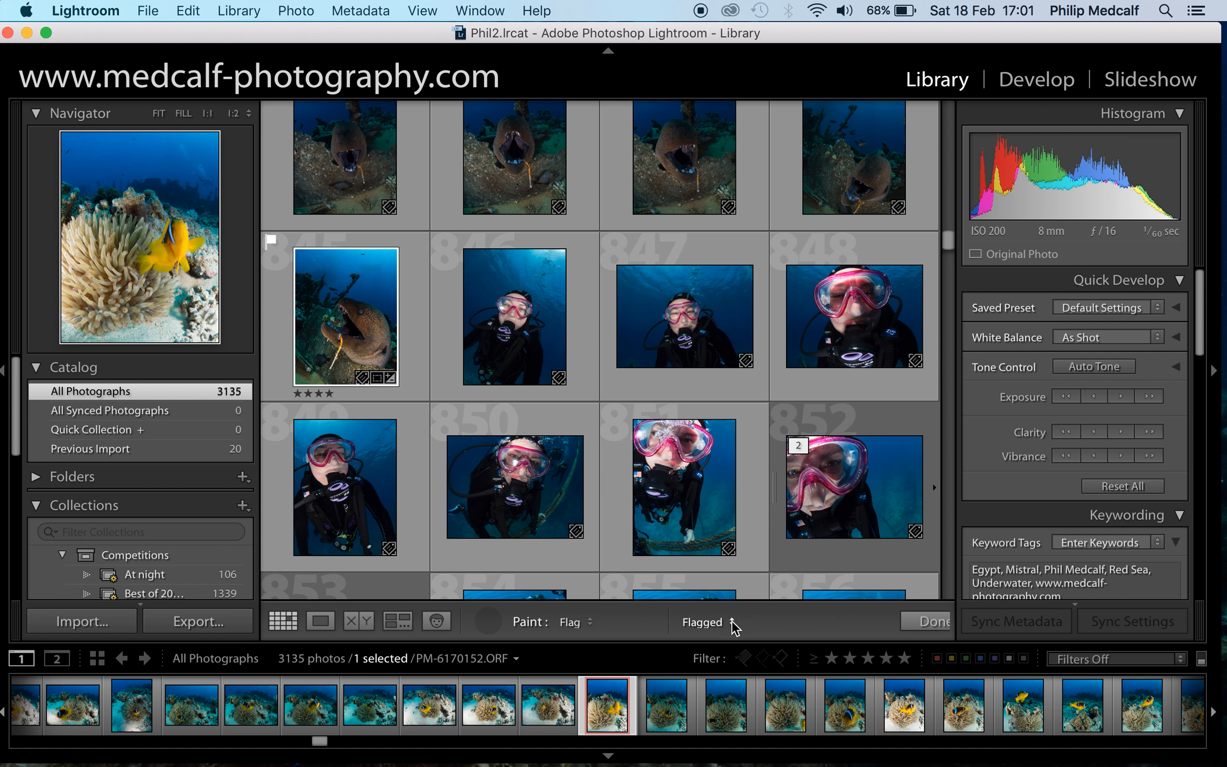
scroll(708, 303, up, 4)
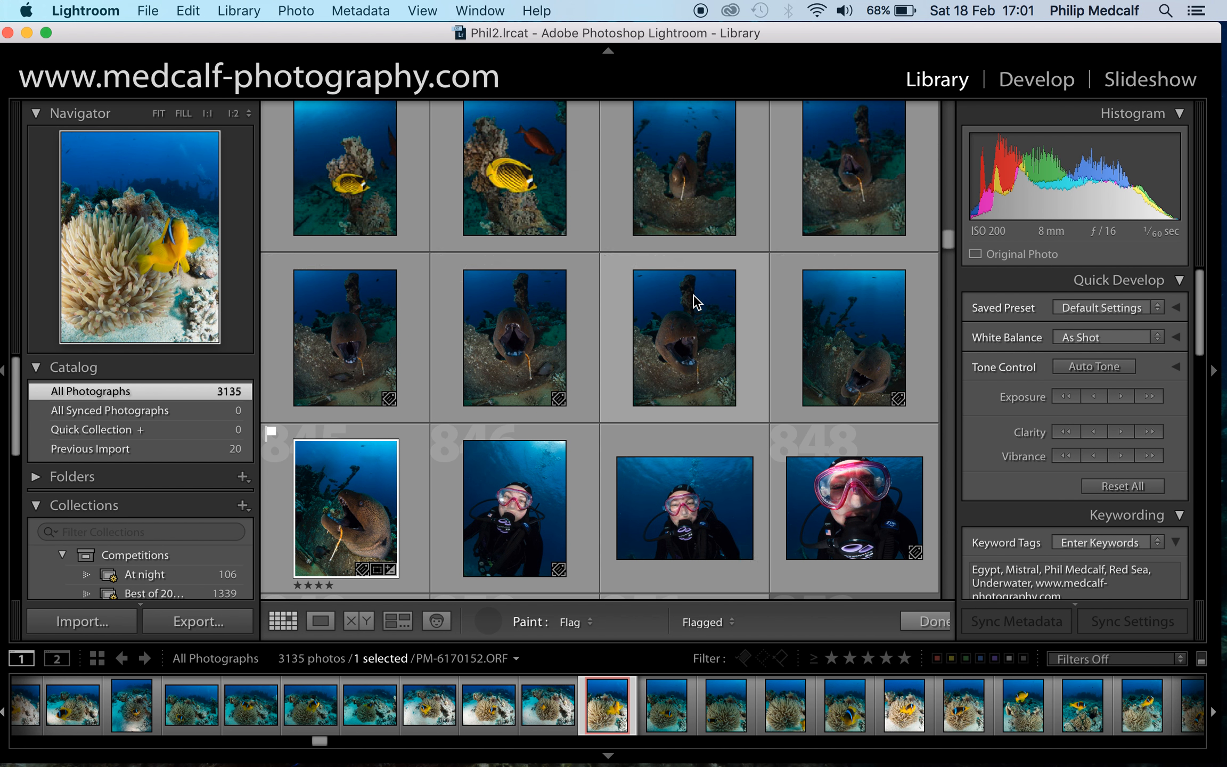
scroll(700, 308, down, 8)
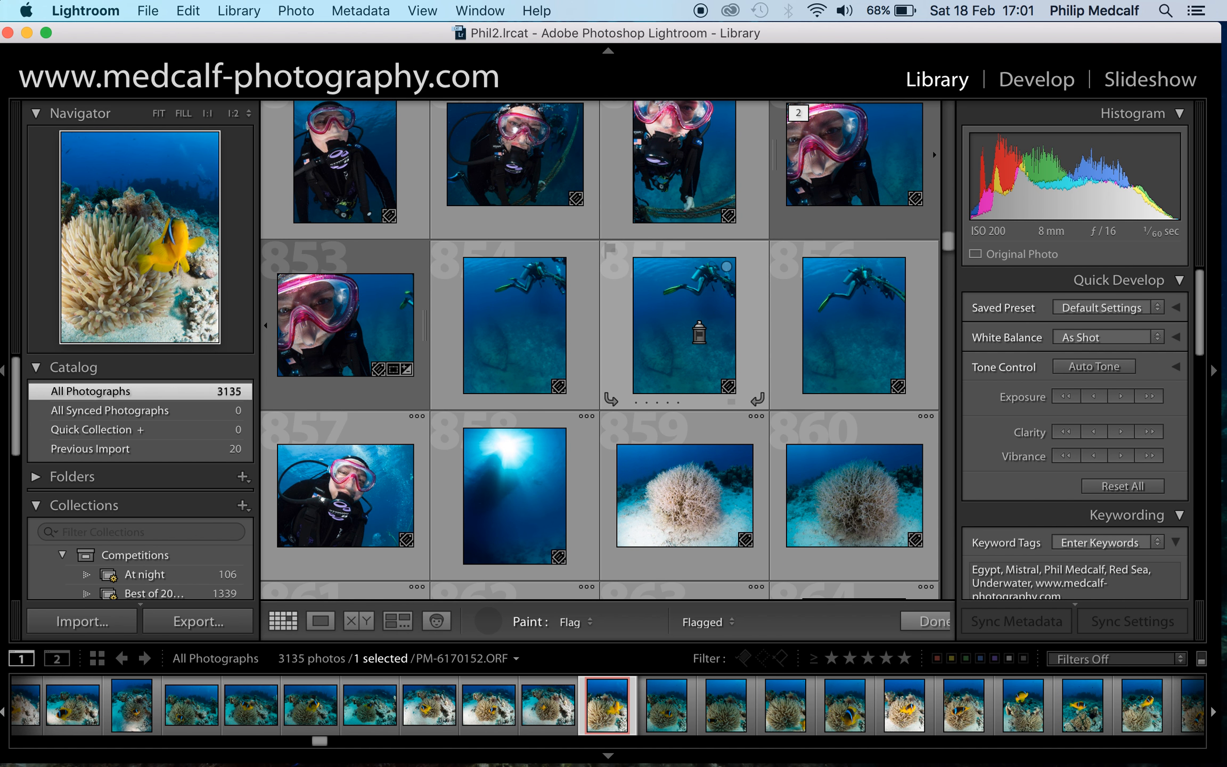
scroll(691, 326, down, 4)
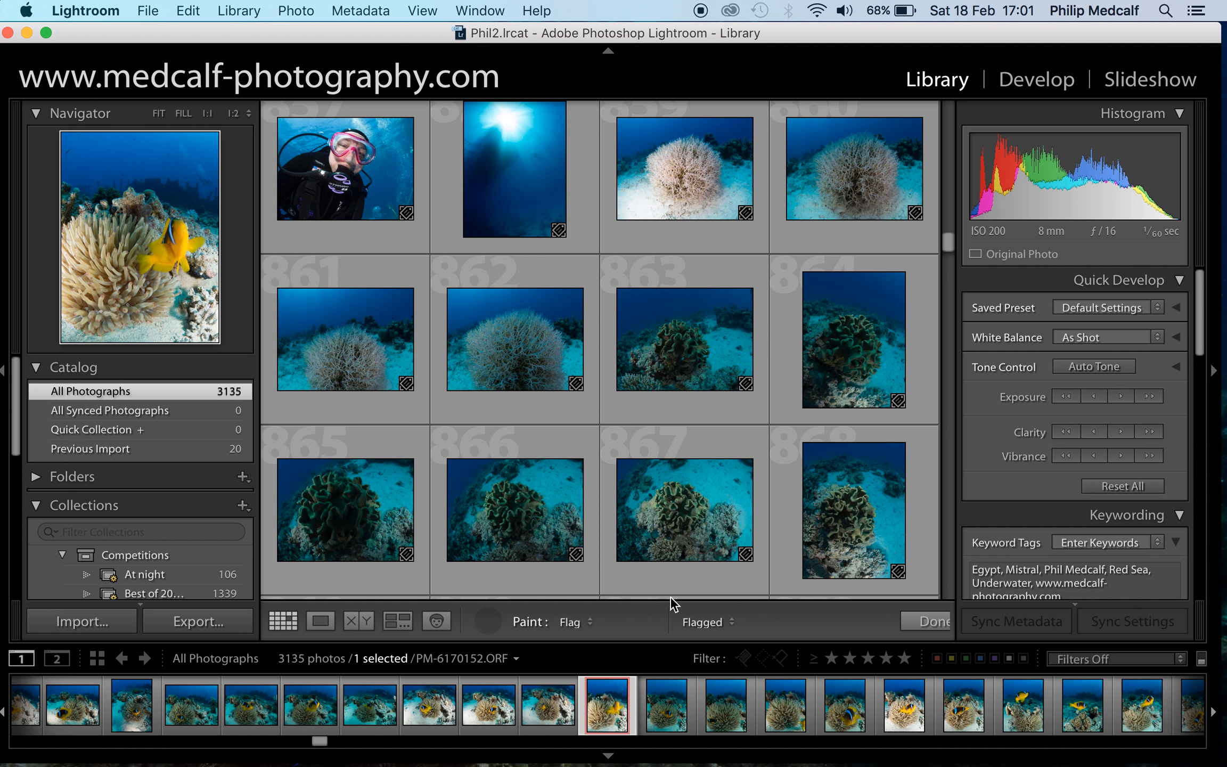
click(731, 625)
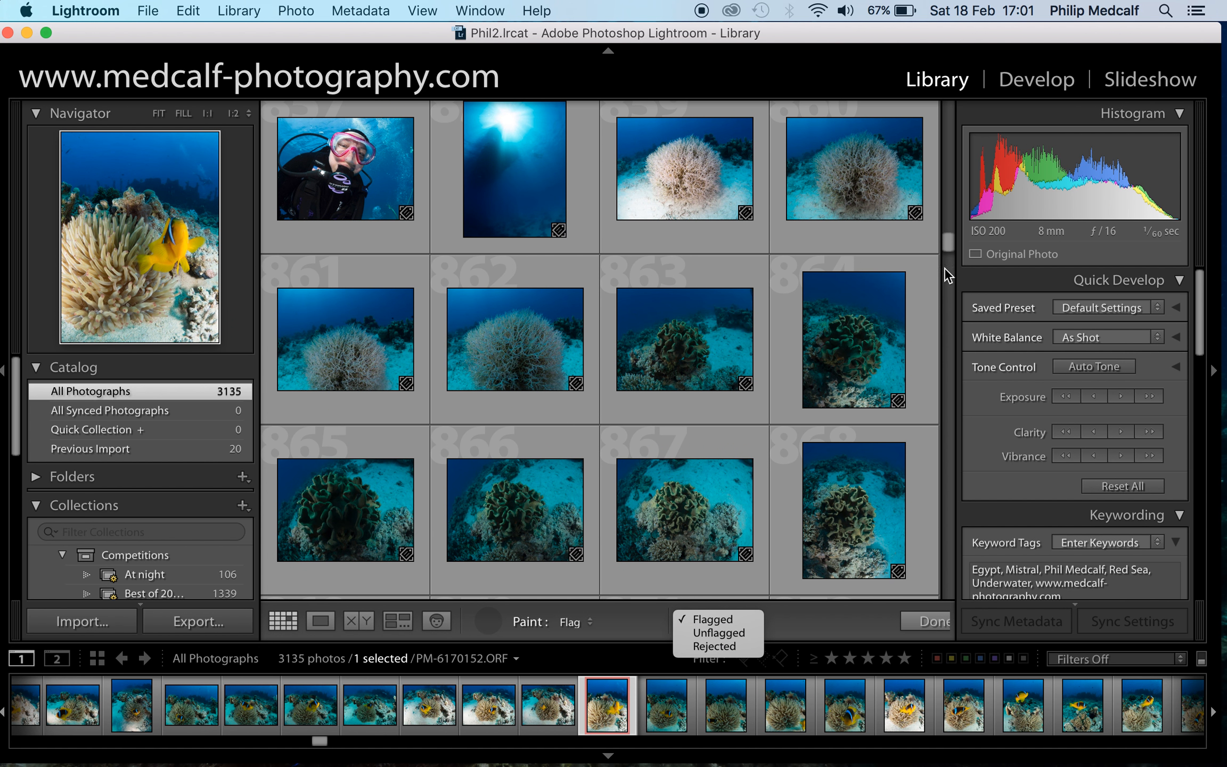
click(950, 250)
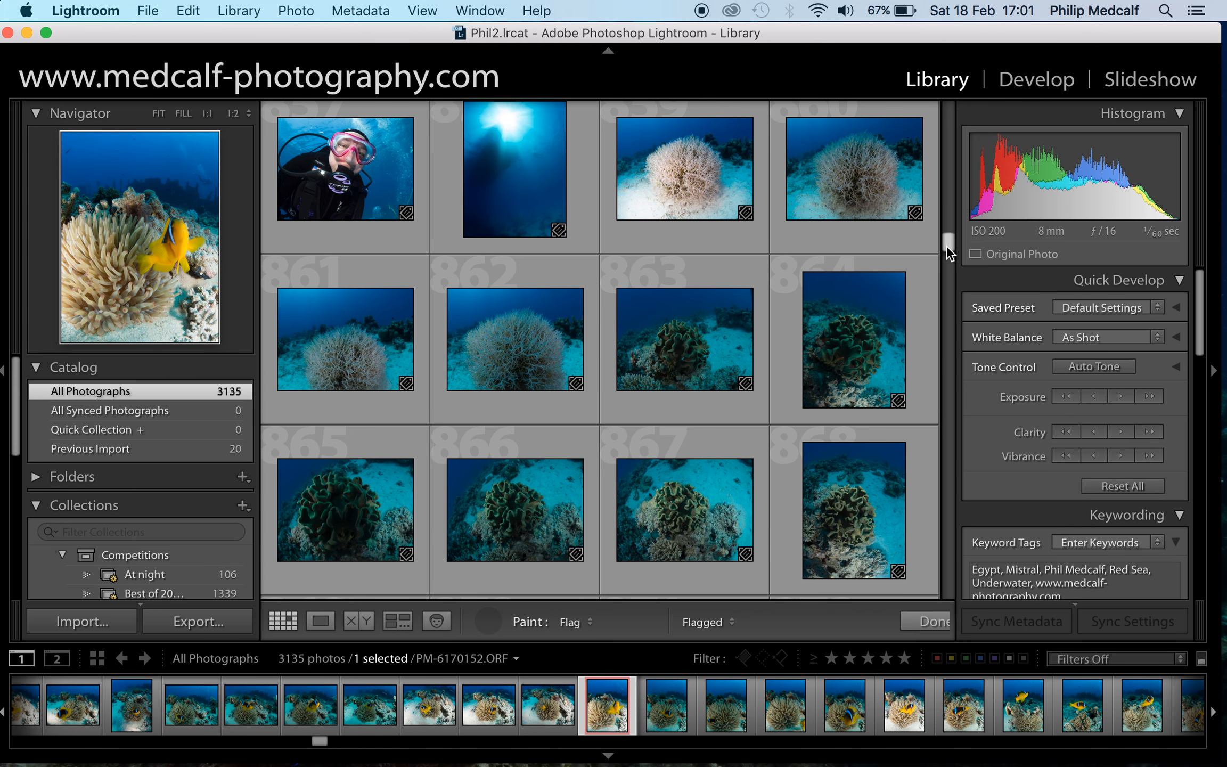
drag(946, 246, 949, 270)
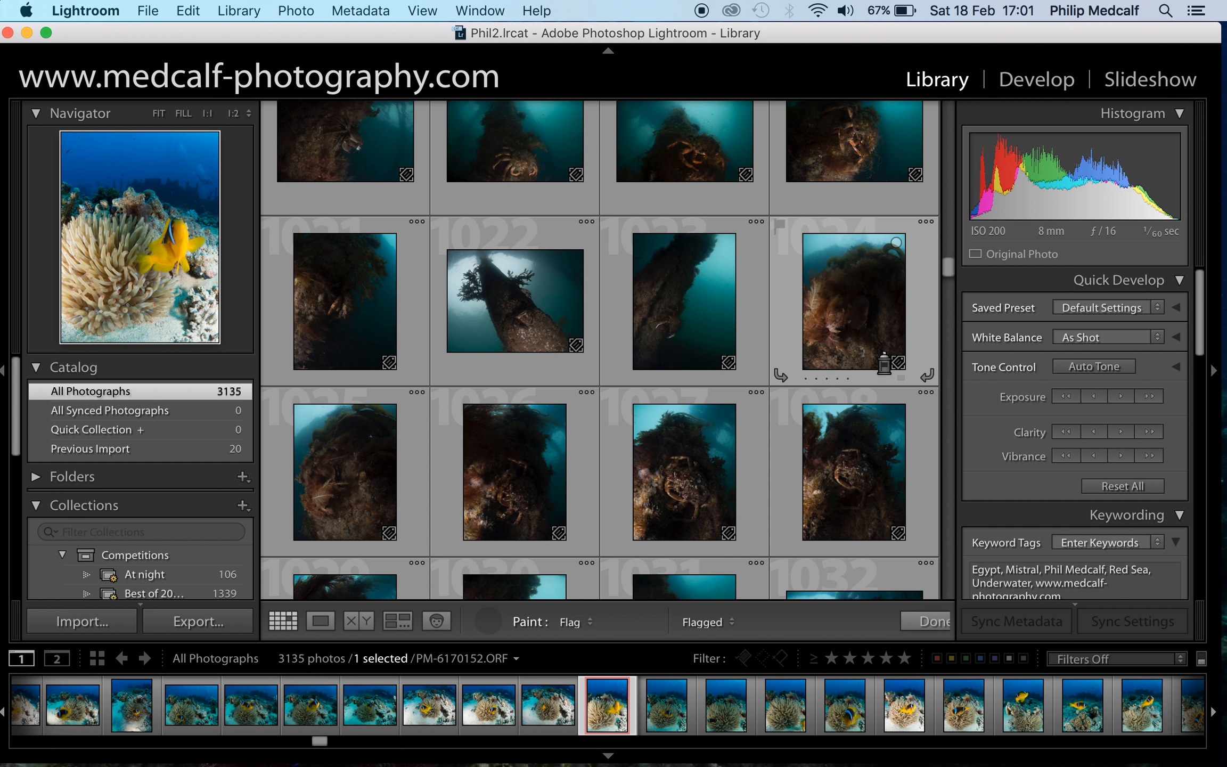
drag(947, 266, 946, 273)
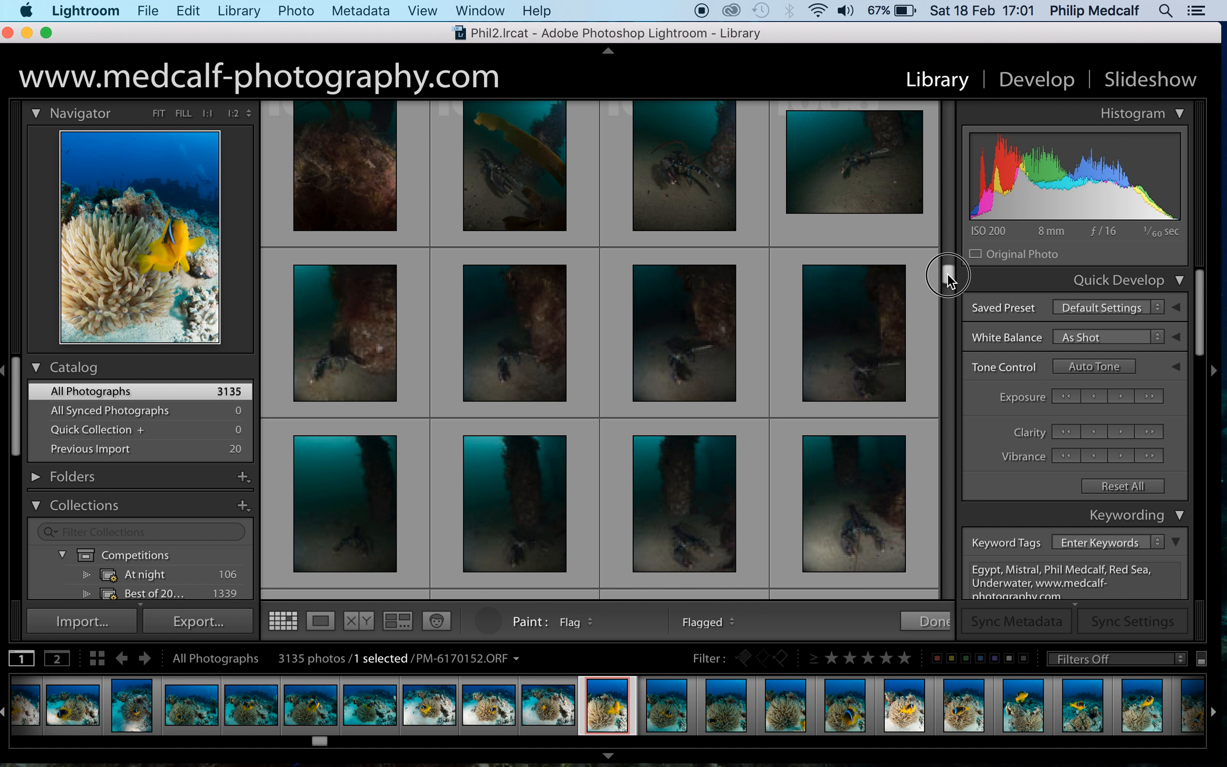
Set the Painter tool's flag state to Rejected and look further through the catalog for photos to reject
click(730, 625)
click(726, 648)
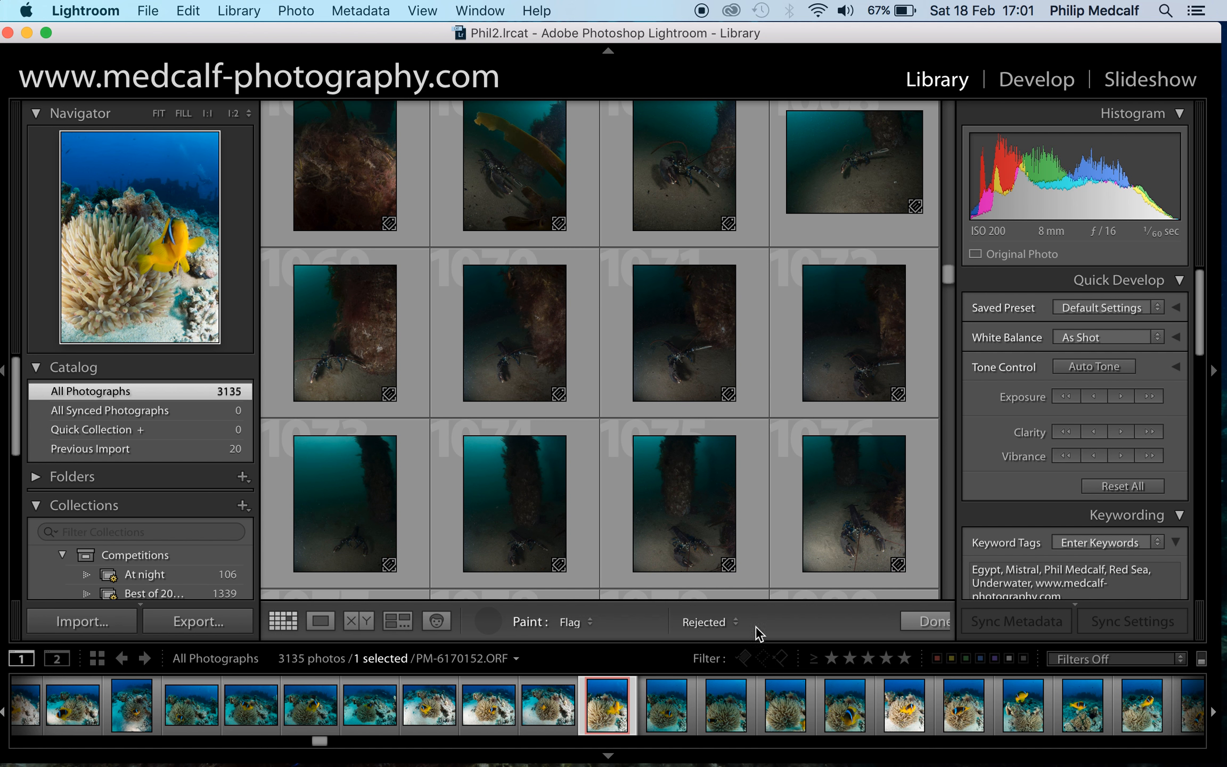
drag(951, 272, 947, 287)
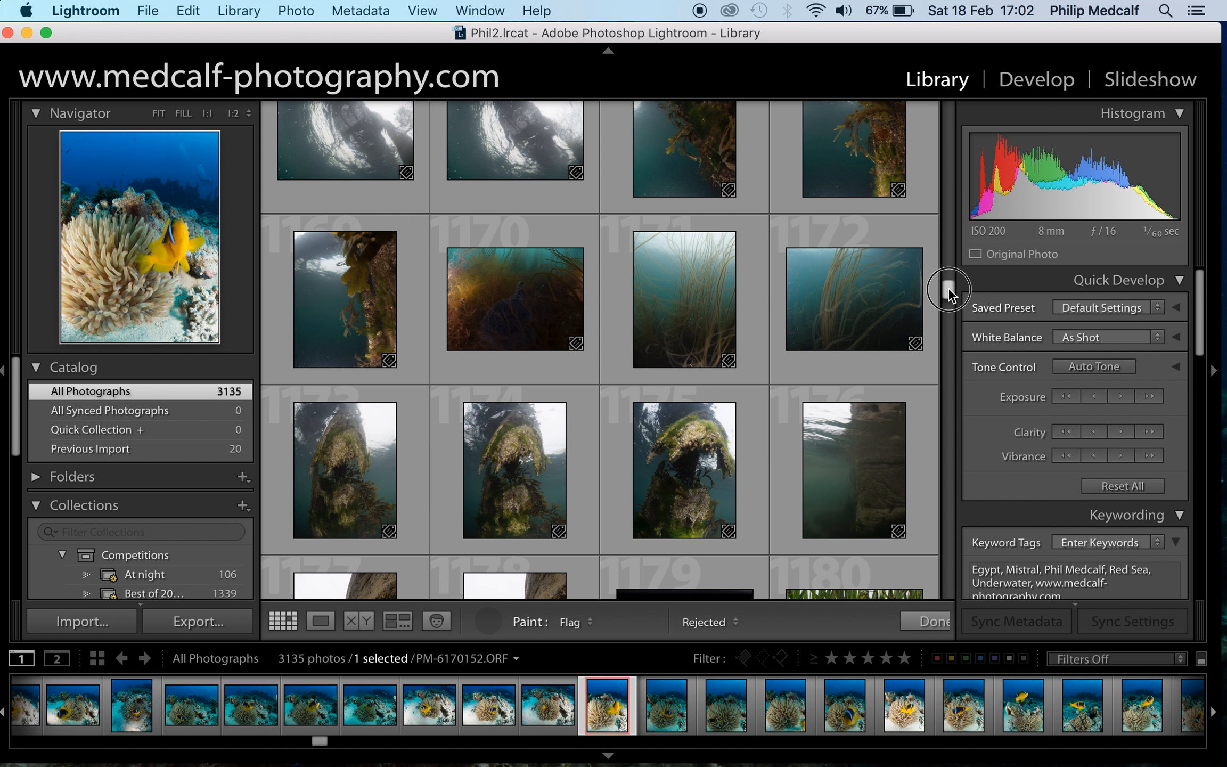
drag(948, 287, 946, 286)
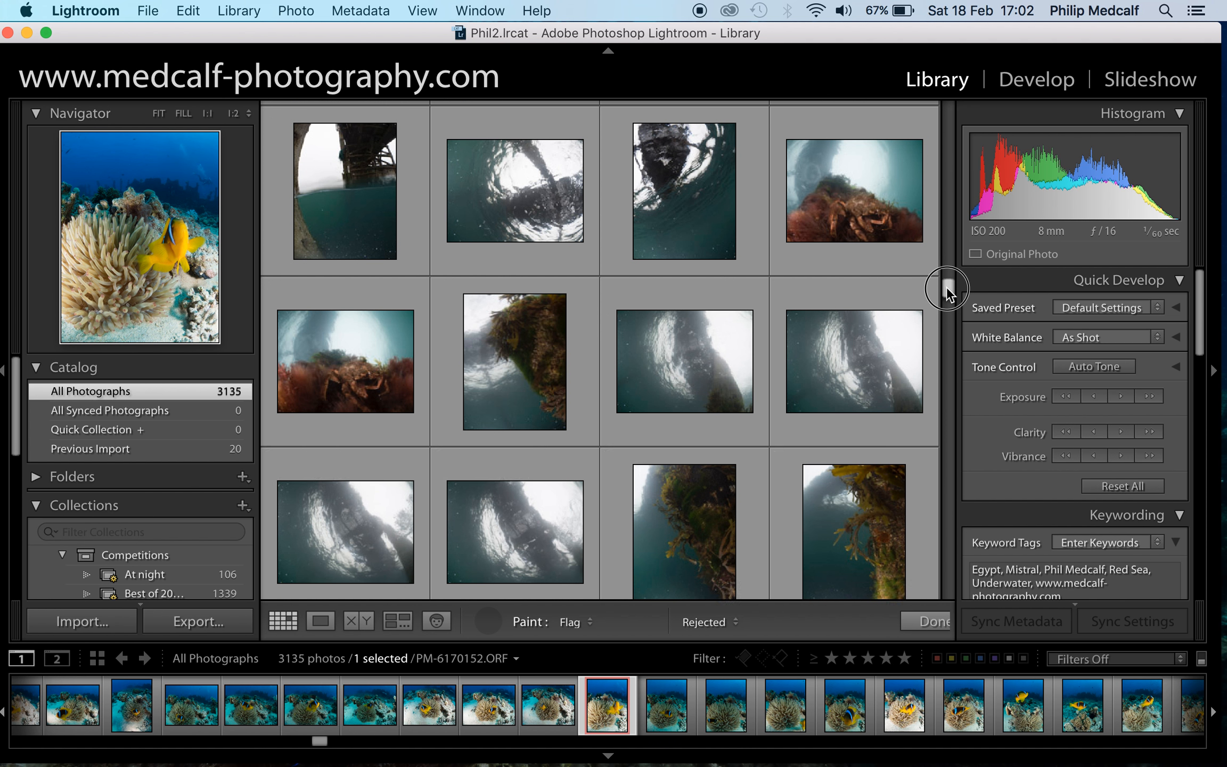
Switch the Painter tool from Flag to Rating and on to Metadata to examine what each option can apply
click(590, 625)
click(590, 635)
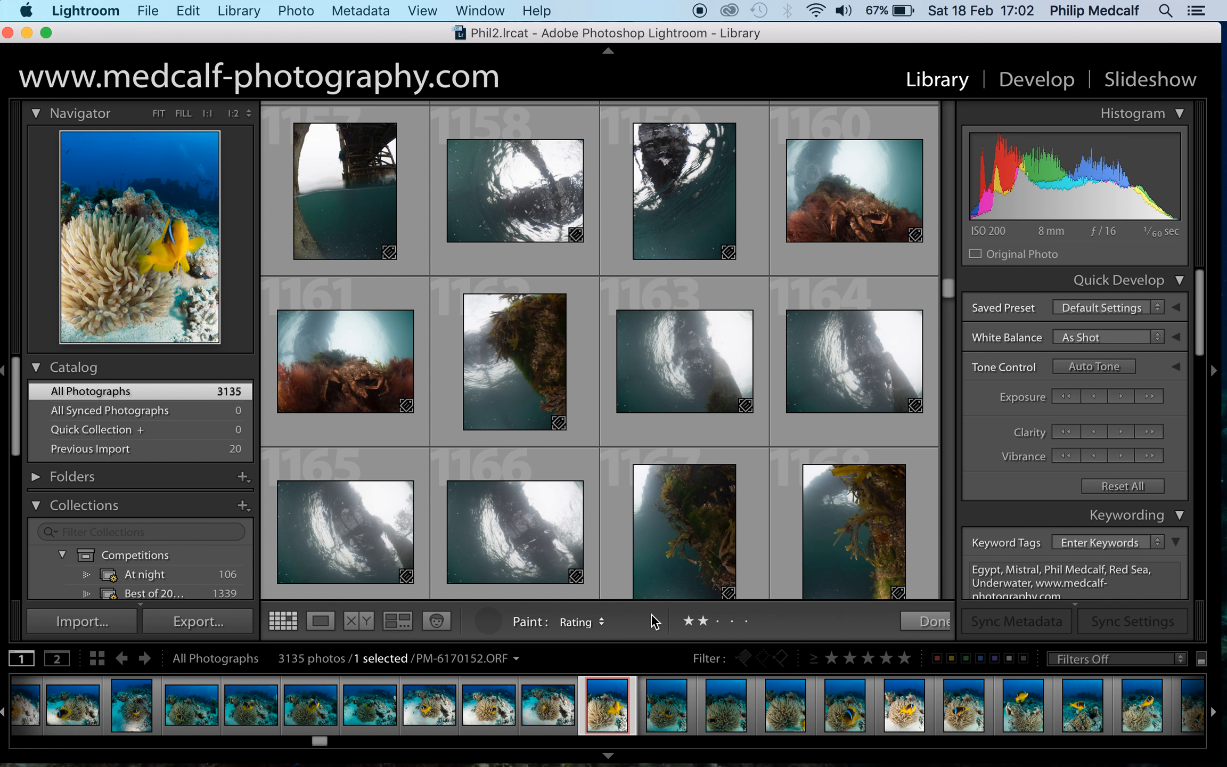
click(603, 626)
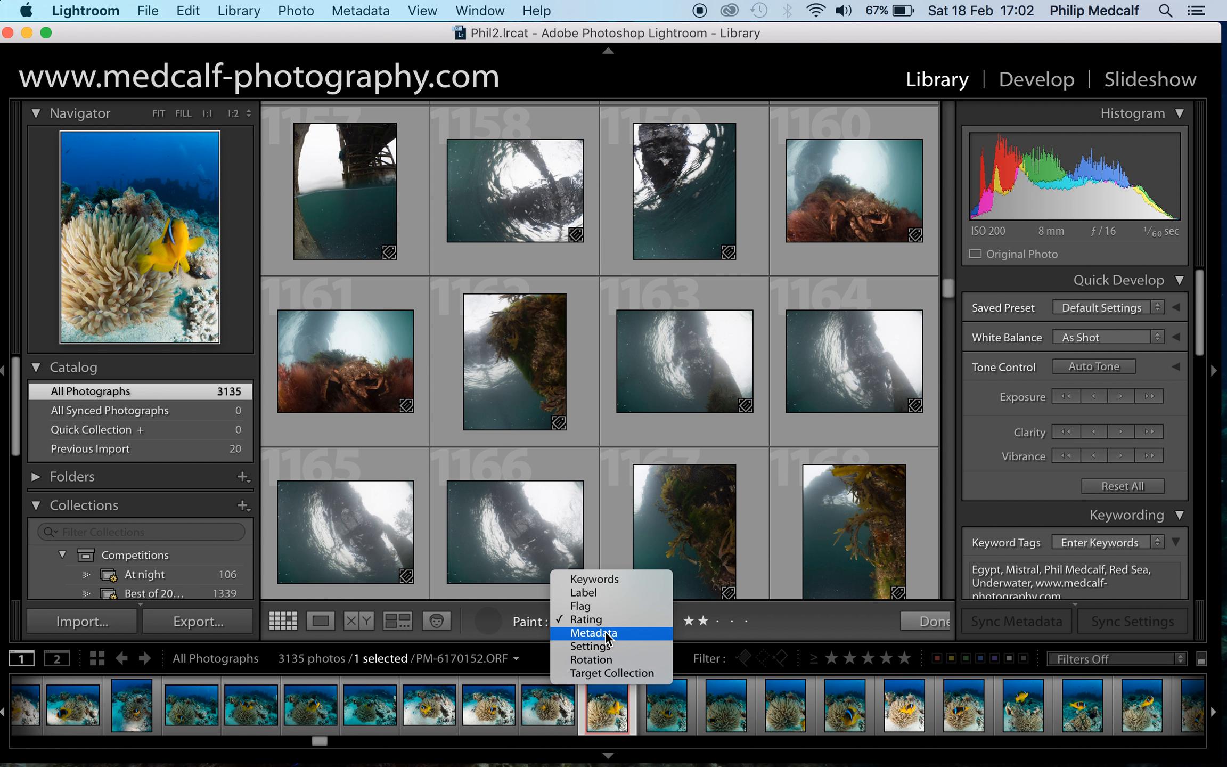
click(606, 633)
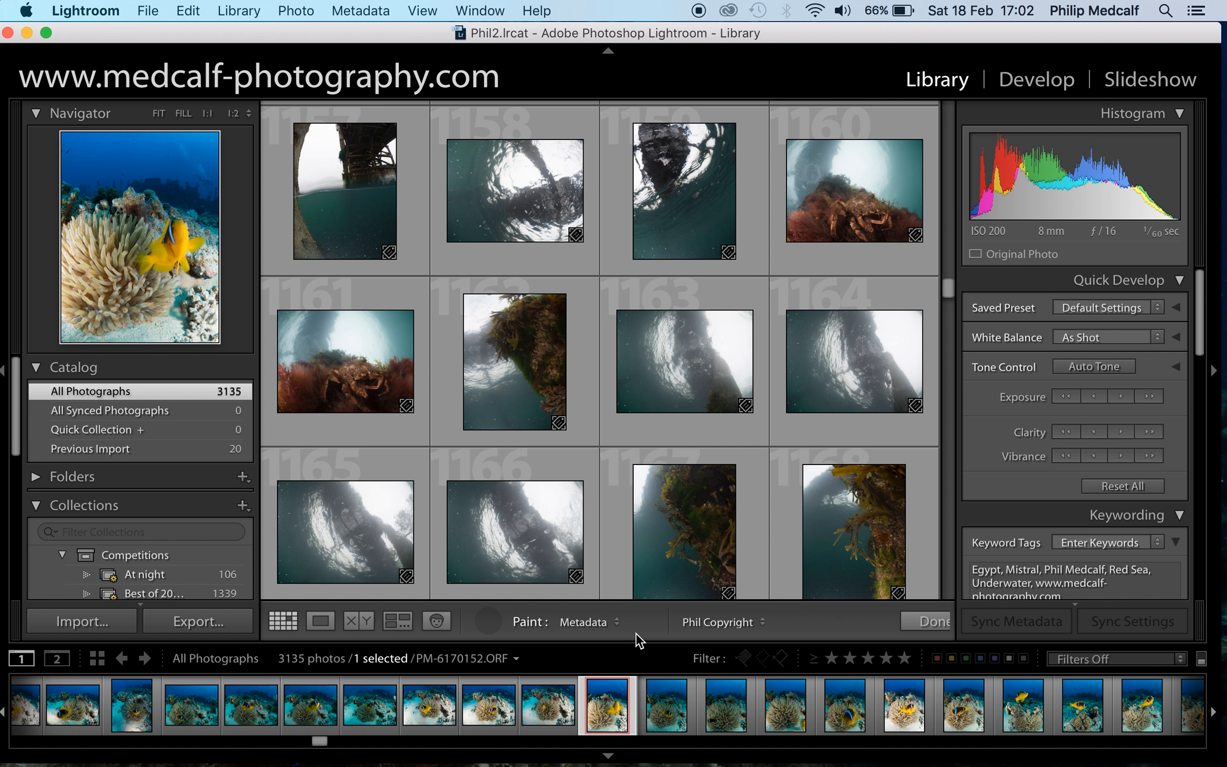
Switch the Painter tool to Settings and choose the Cyanotype preset from the Lightroom B&W Toned Presets
click(615, 624)
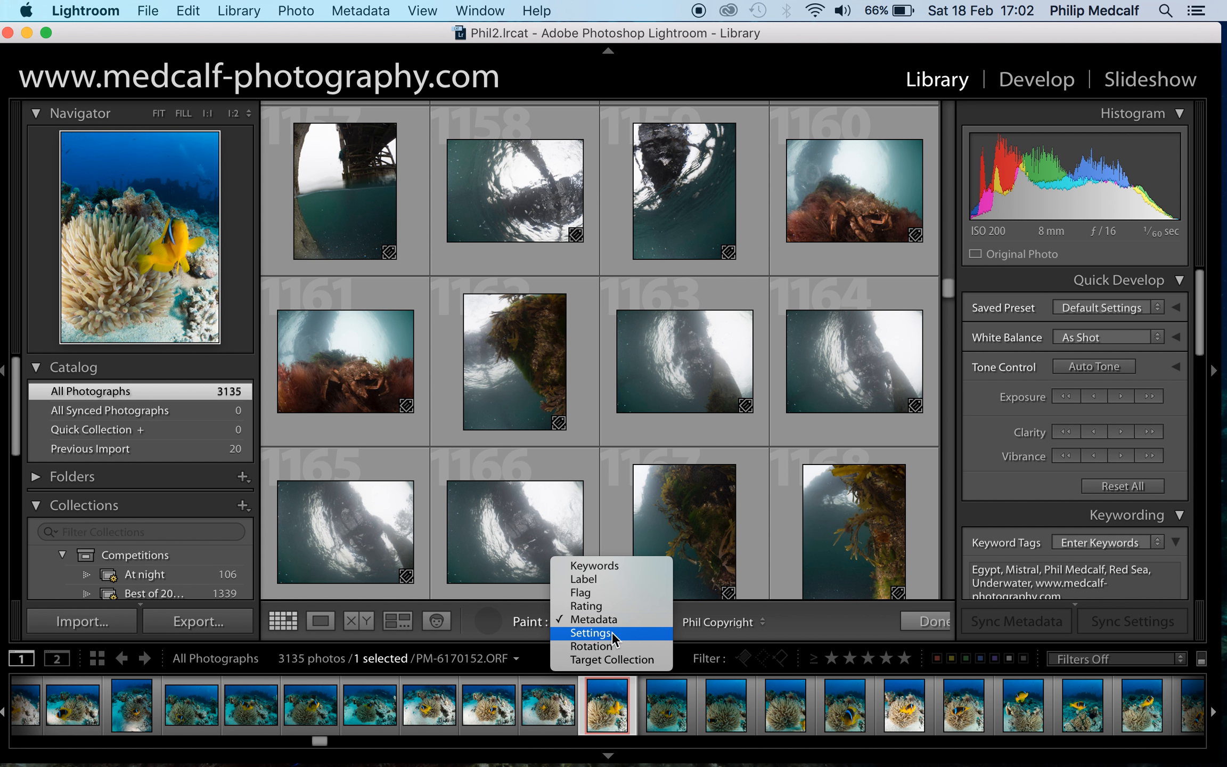
click(611, 632)
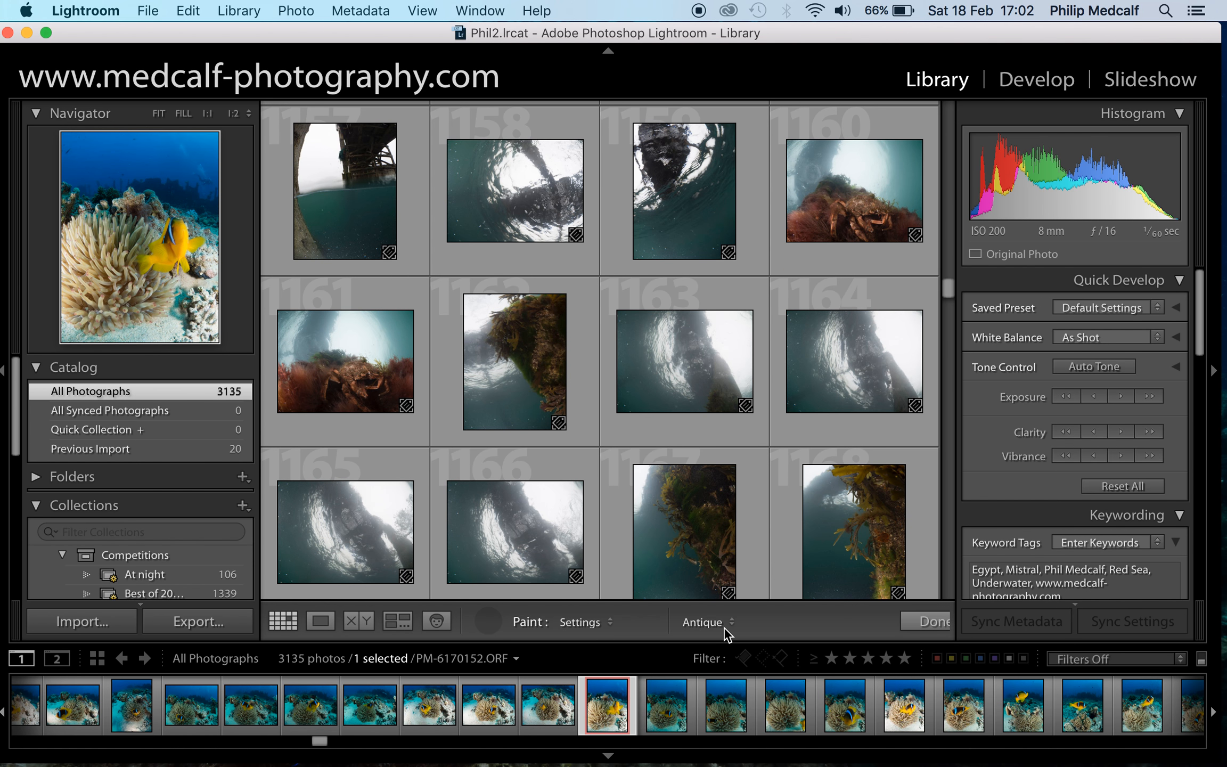
scroll(781, 508, up, 3)
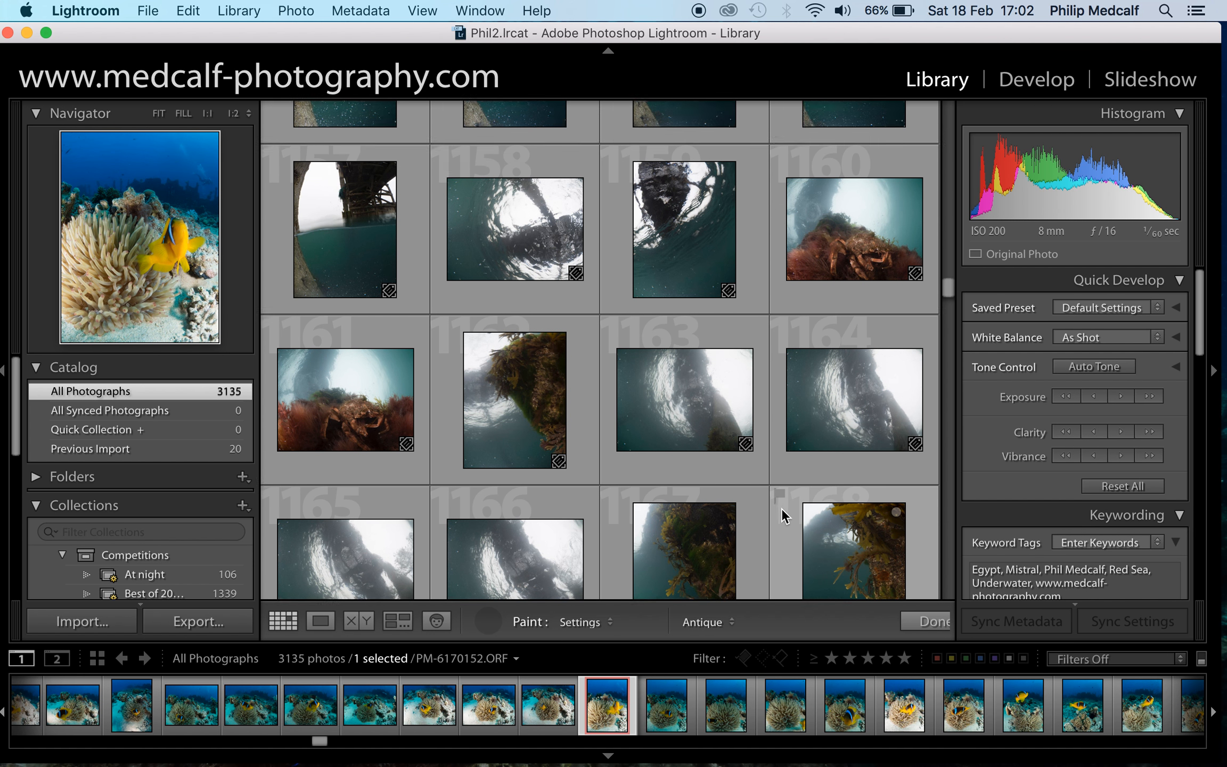
scroll(779, 509, up, 5)
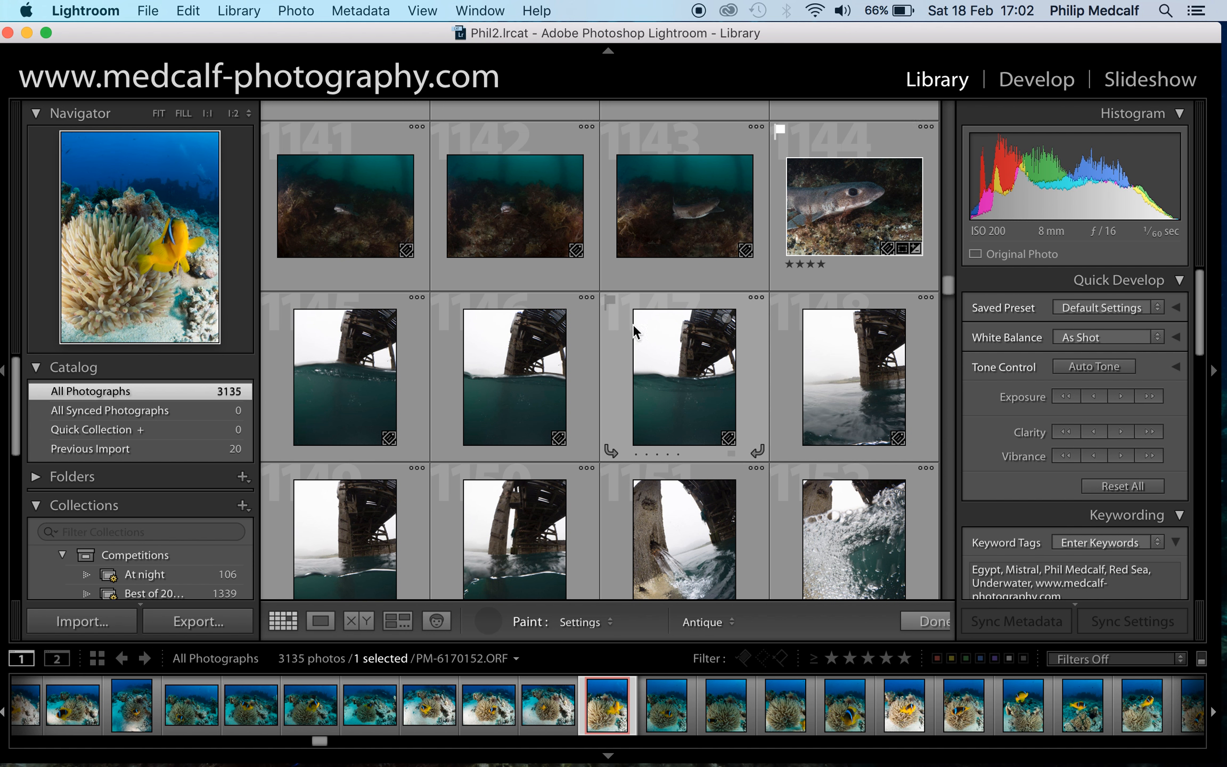
click(734, 625)
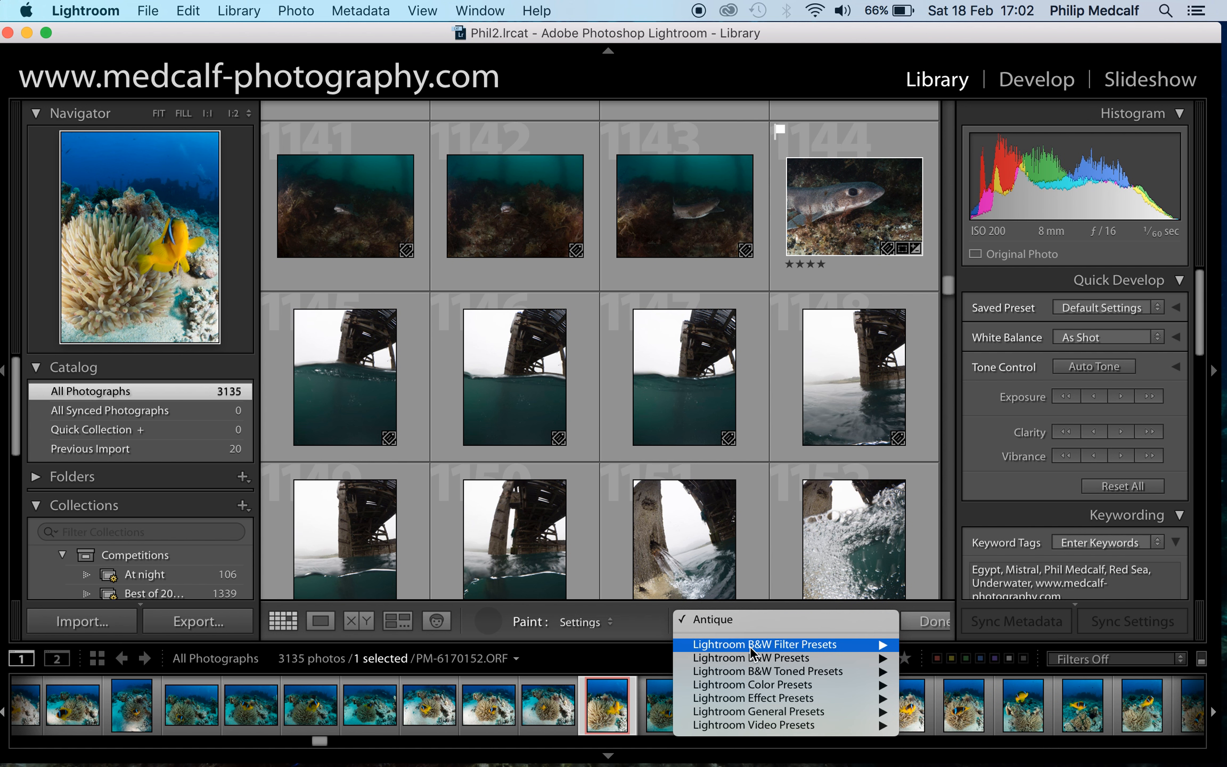
mouse_move(870, 659)
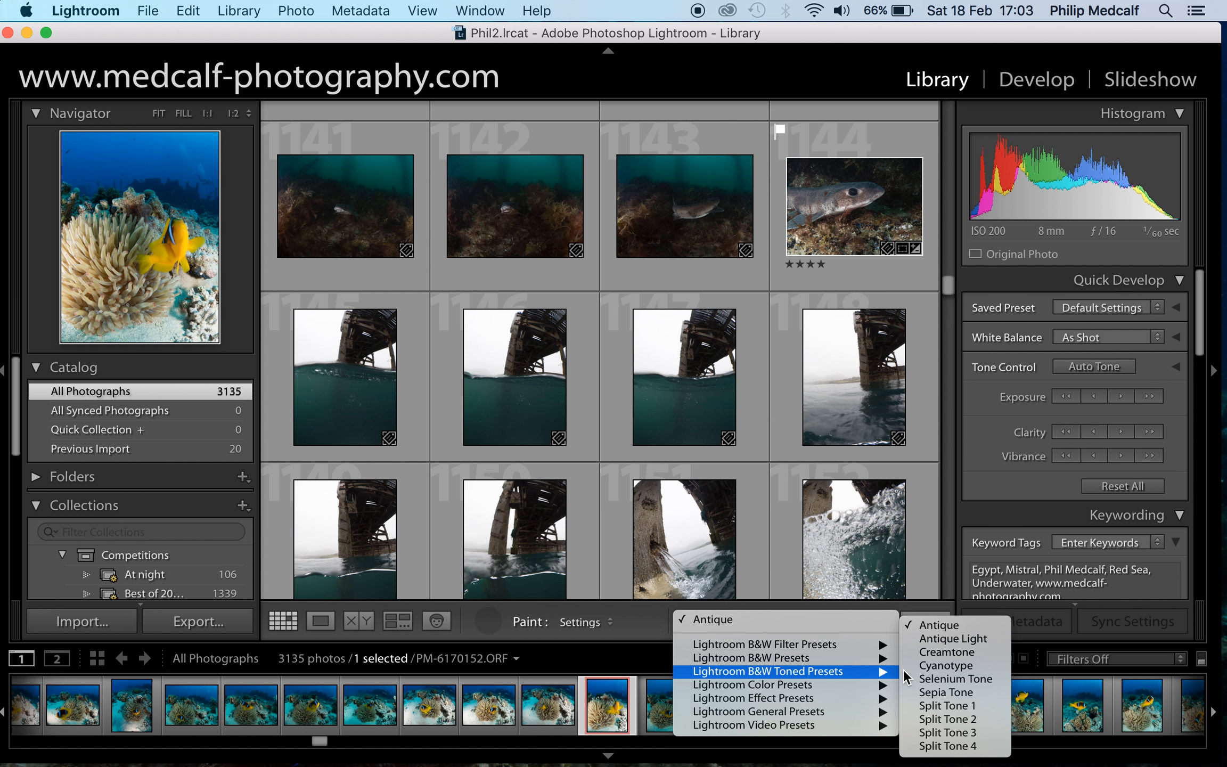
click(918, 667)
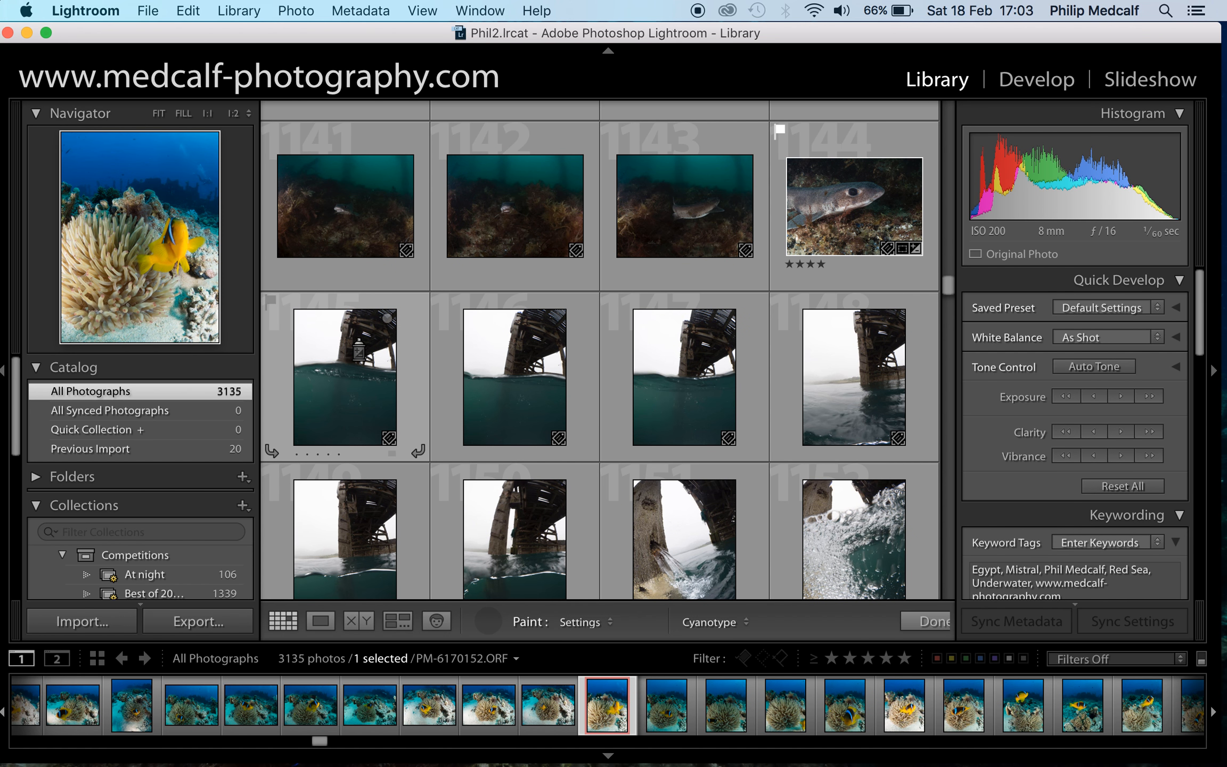
Paint the Cyanotype preset across pier photos 1145 to 1147 and view photo 1146 full screen
mouse_move(358, 351)
mouse_down()
mouse_move(551, 349)
mouse_move(692, 370)
mouse_up()
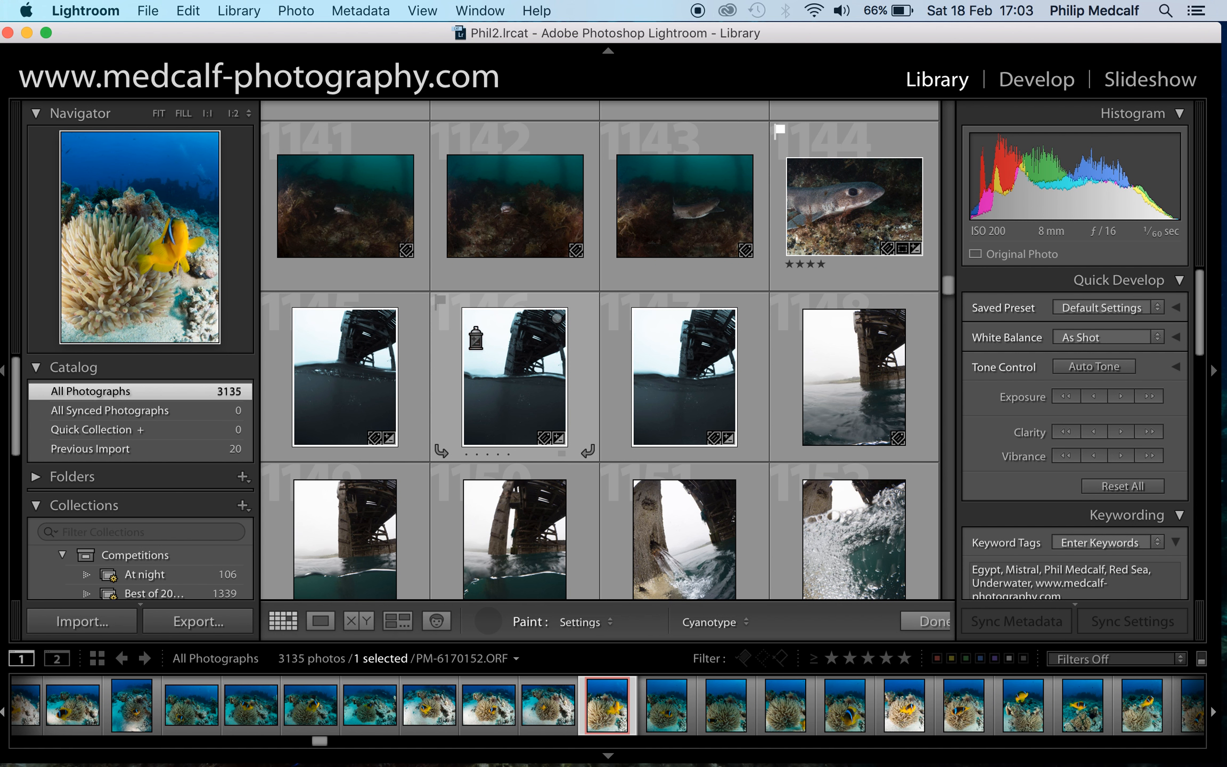
click(441, 330)
key(f)
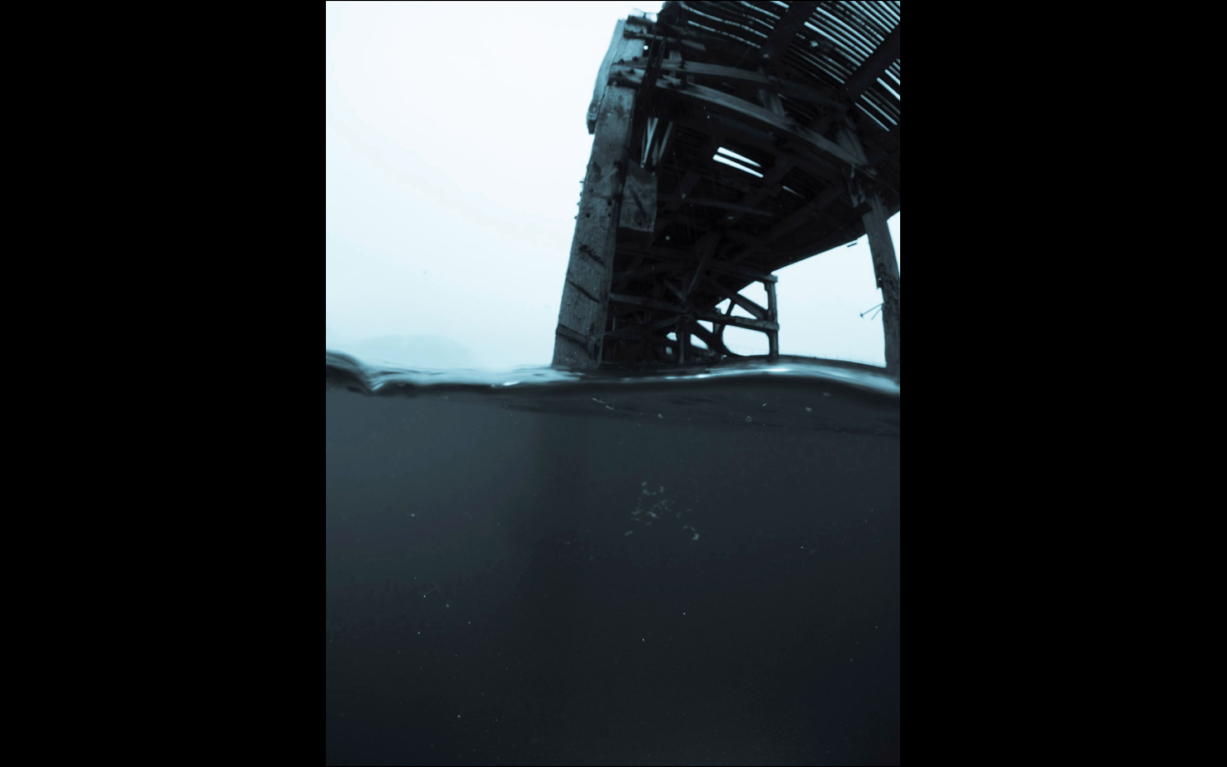
key(f)
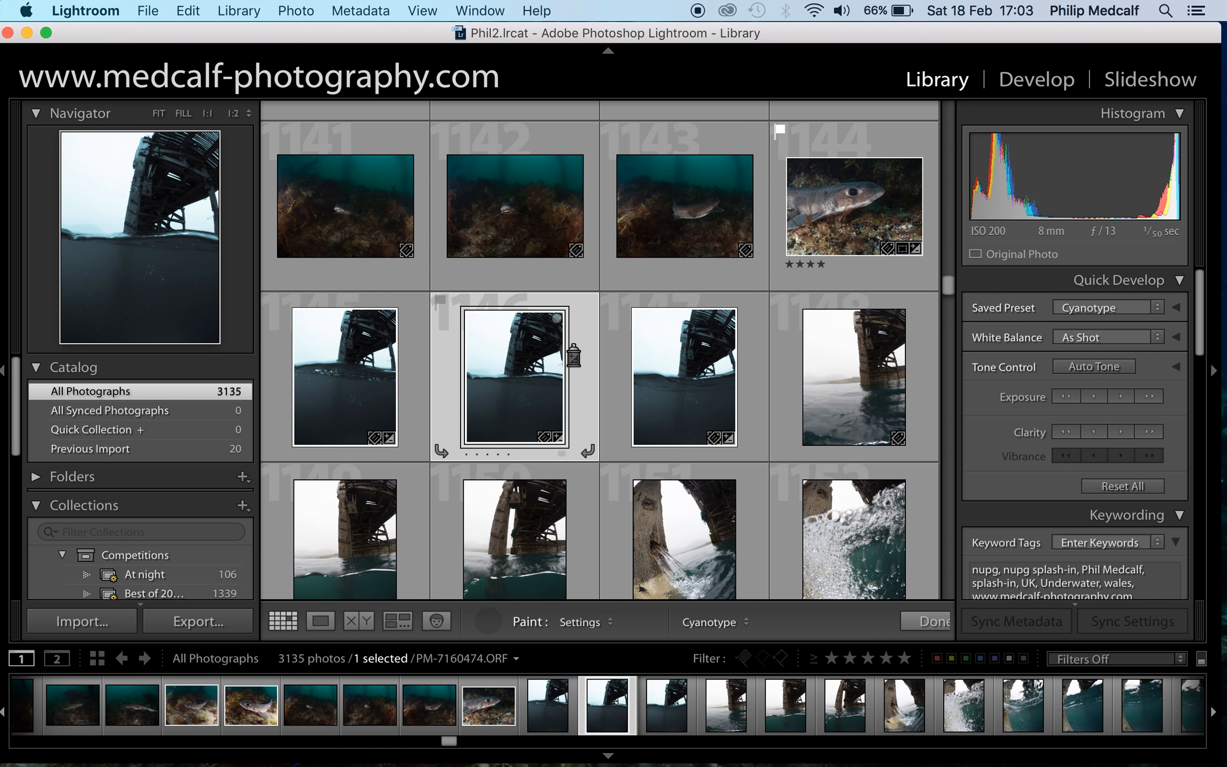
Switch the Painter tool to Rotation and apply Rotate Left (CCW) to photo 1146
click(611, 623)
click(608, 631)
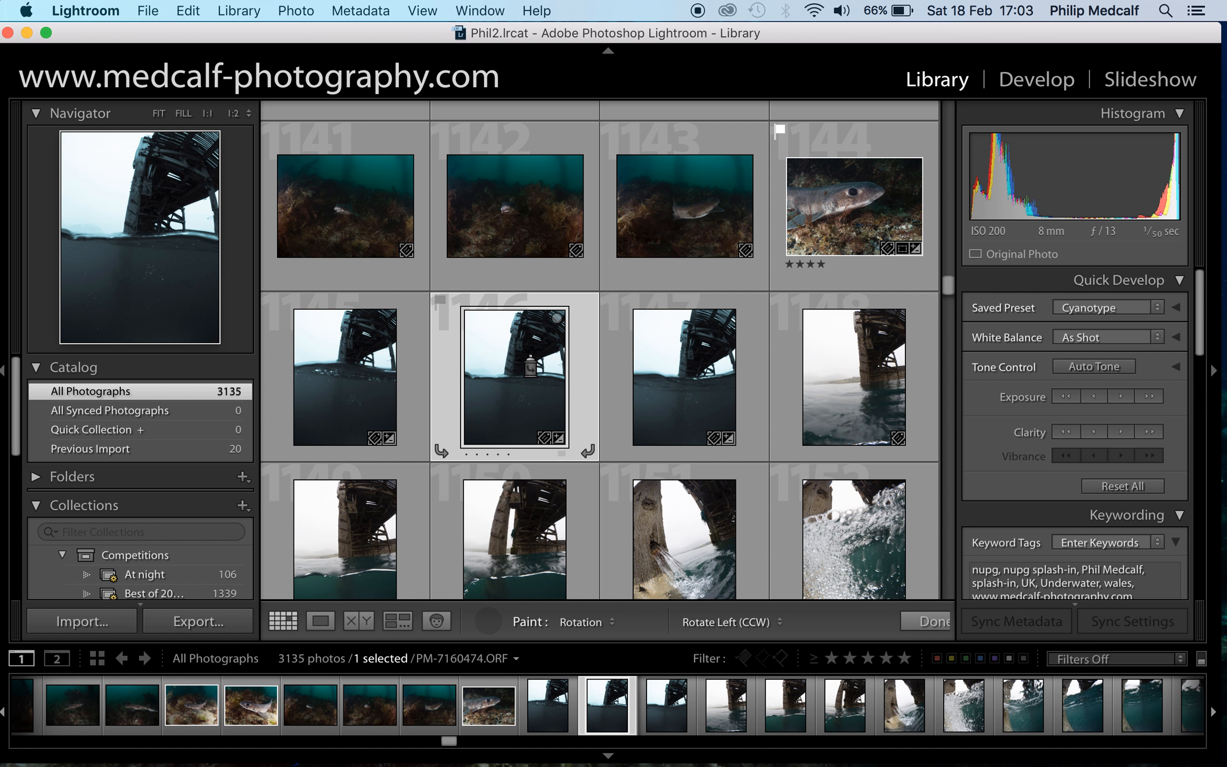
click(531, 366)
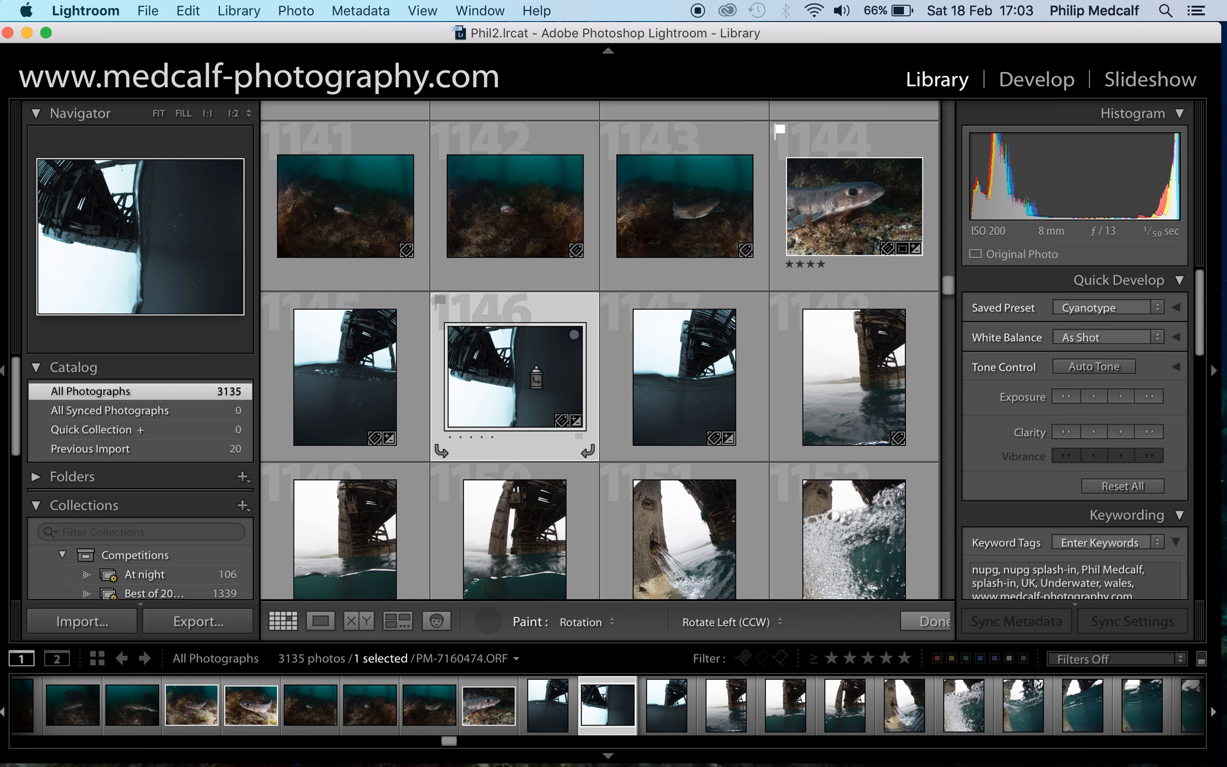
Set the Painter tool to Rotate Right (CW) and turn photo 1146 back upright
click(777, 624)
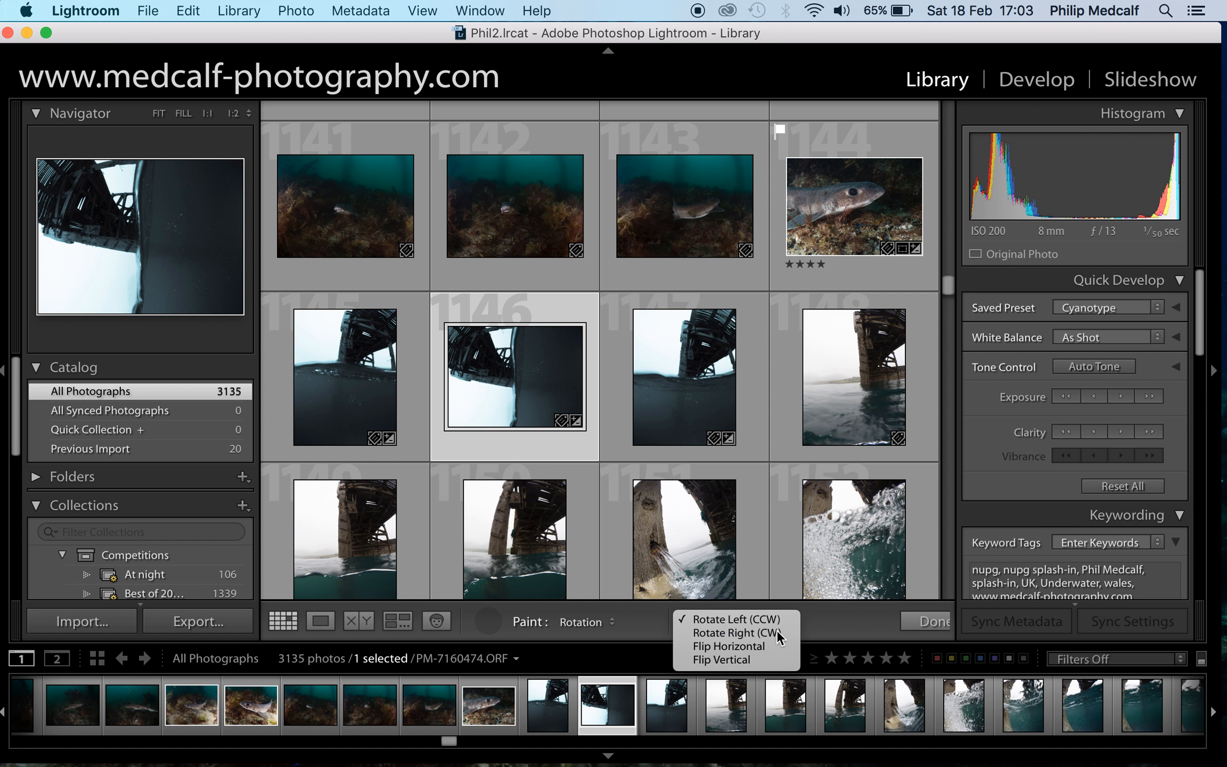
click(767, 633)
click(539, 387)
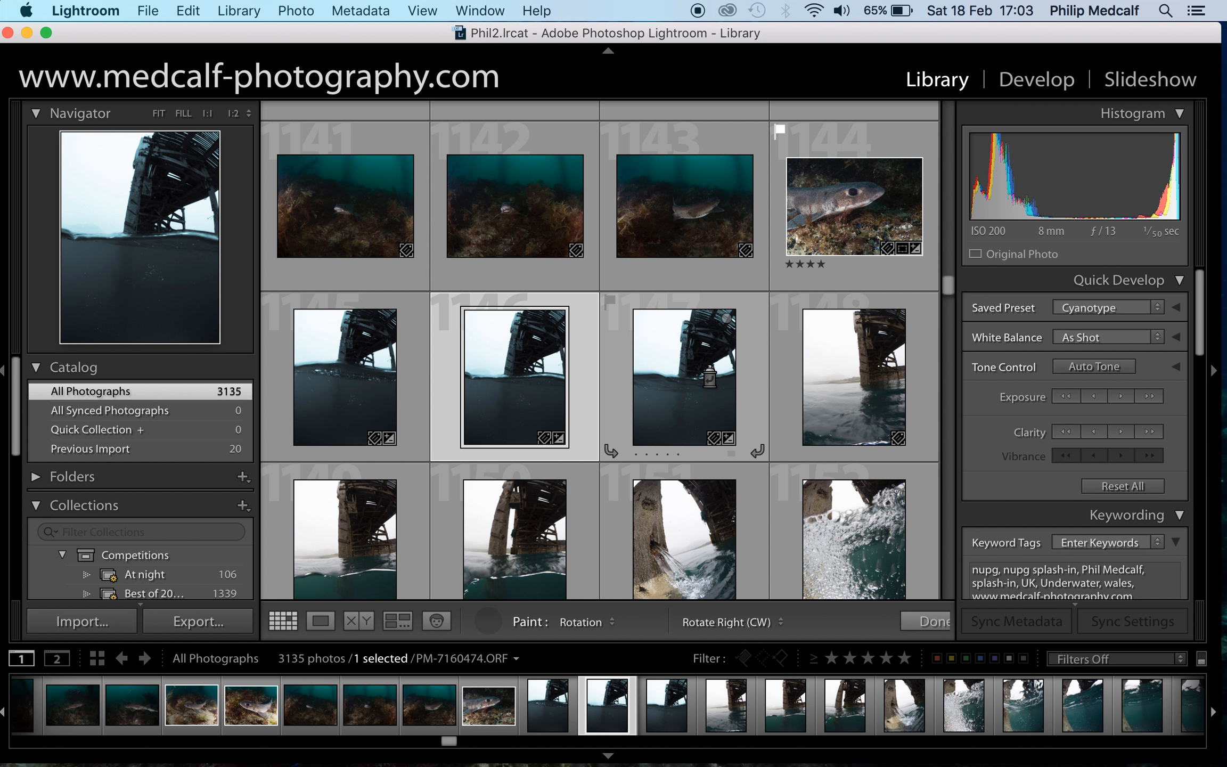
Set the Painter tool to Rotate Left (CCW), paint it onto landscape water-surface photo 1158 and view that photo full screen
scroll(697, 365, down, 4)
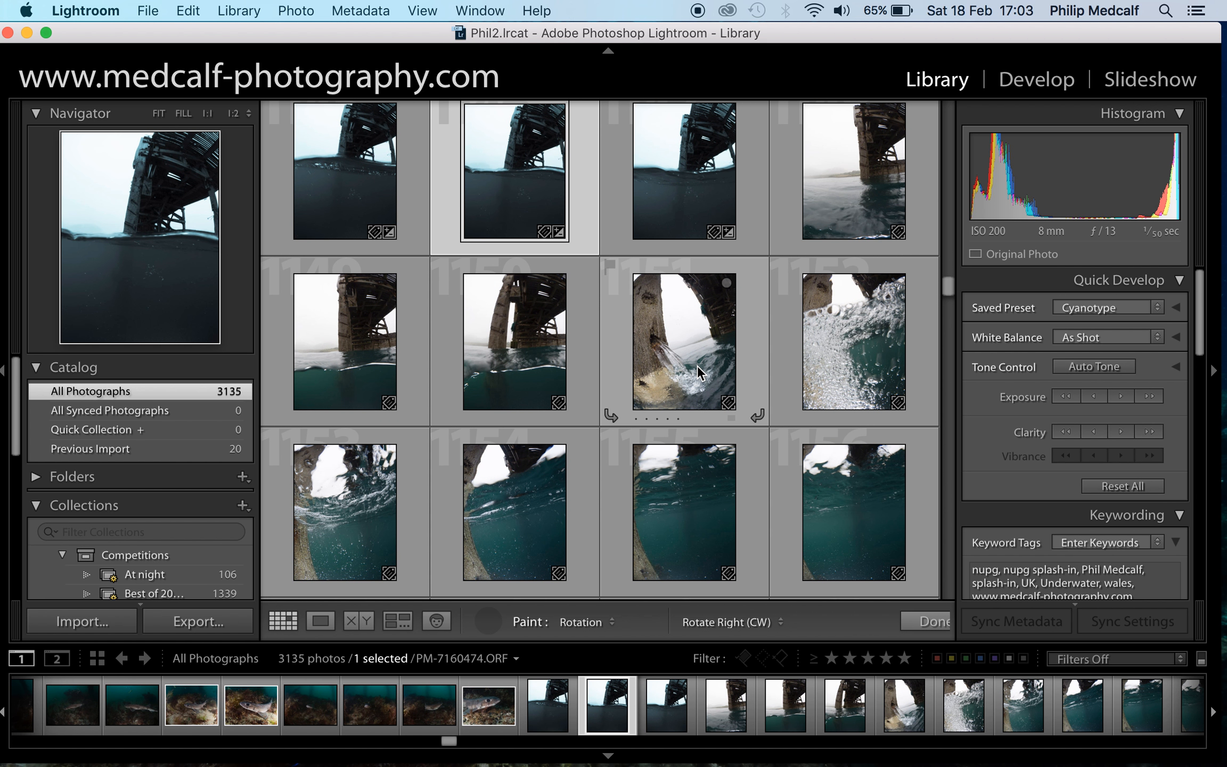
scroll(697, 365, down, 5)
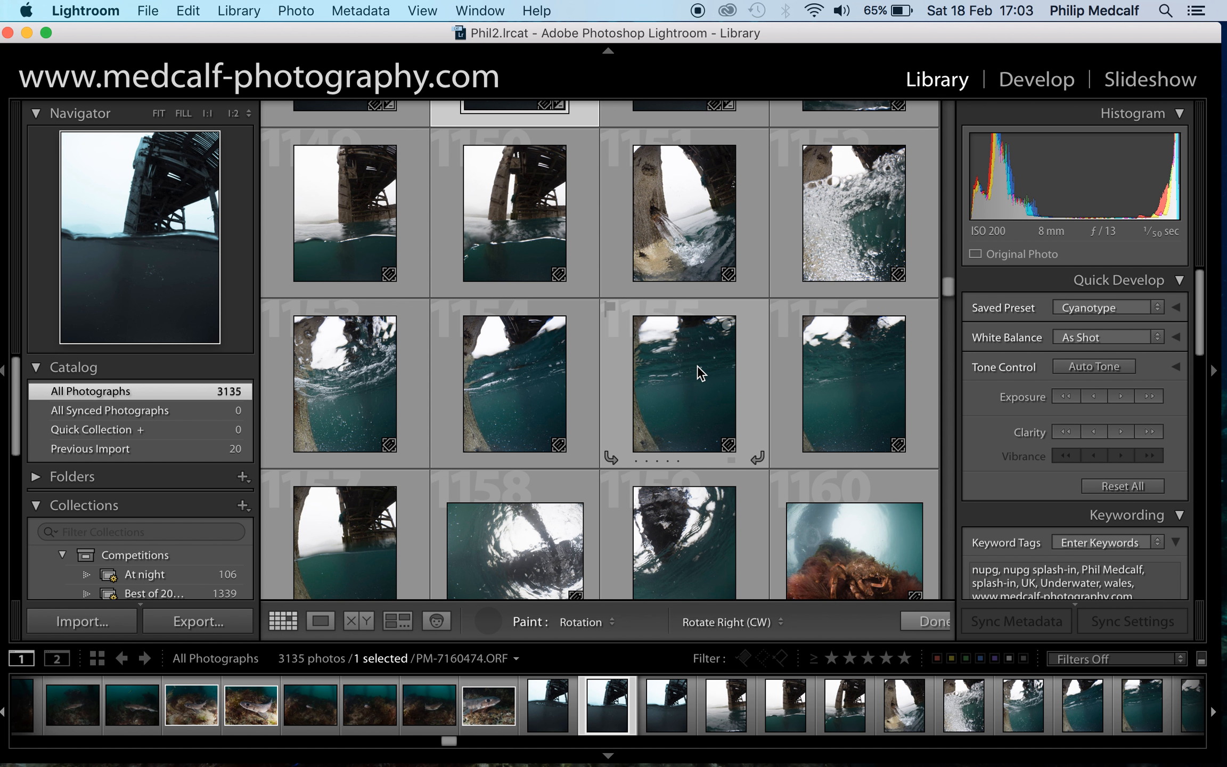
scroll(697, 365, down, 2)
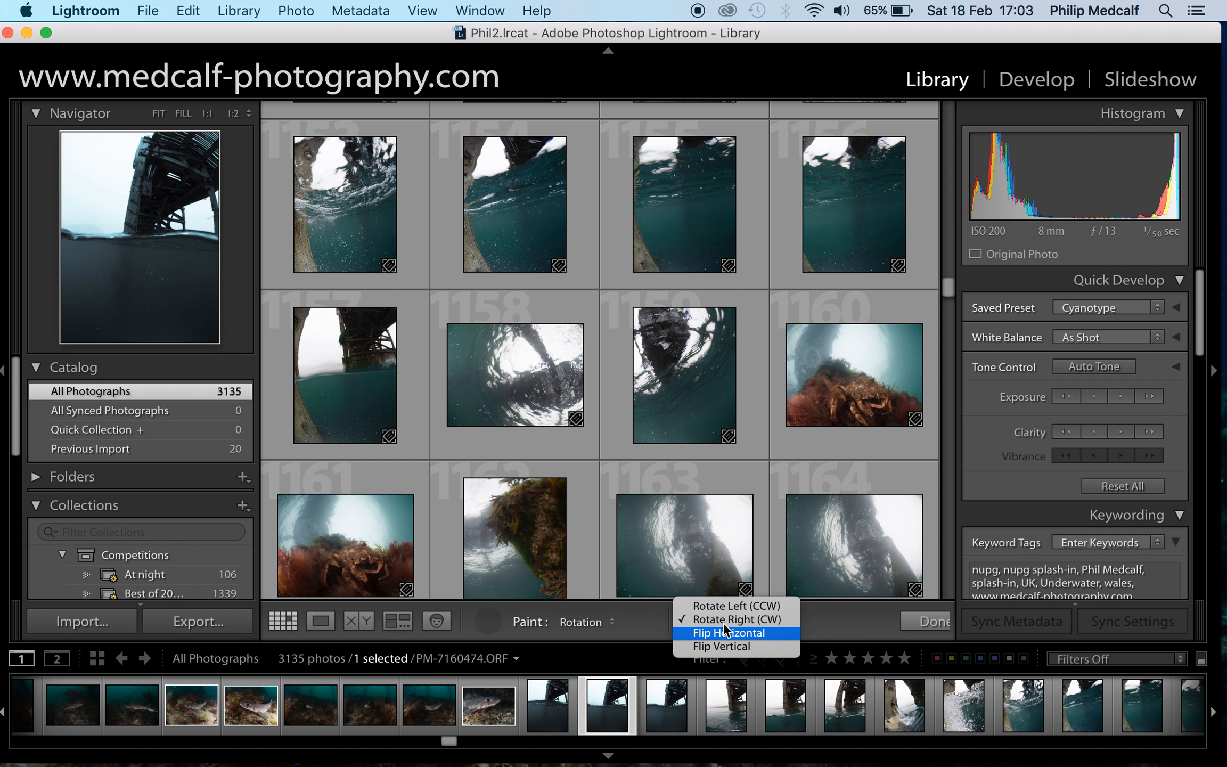
click(727, 608)
click(513, 362)
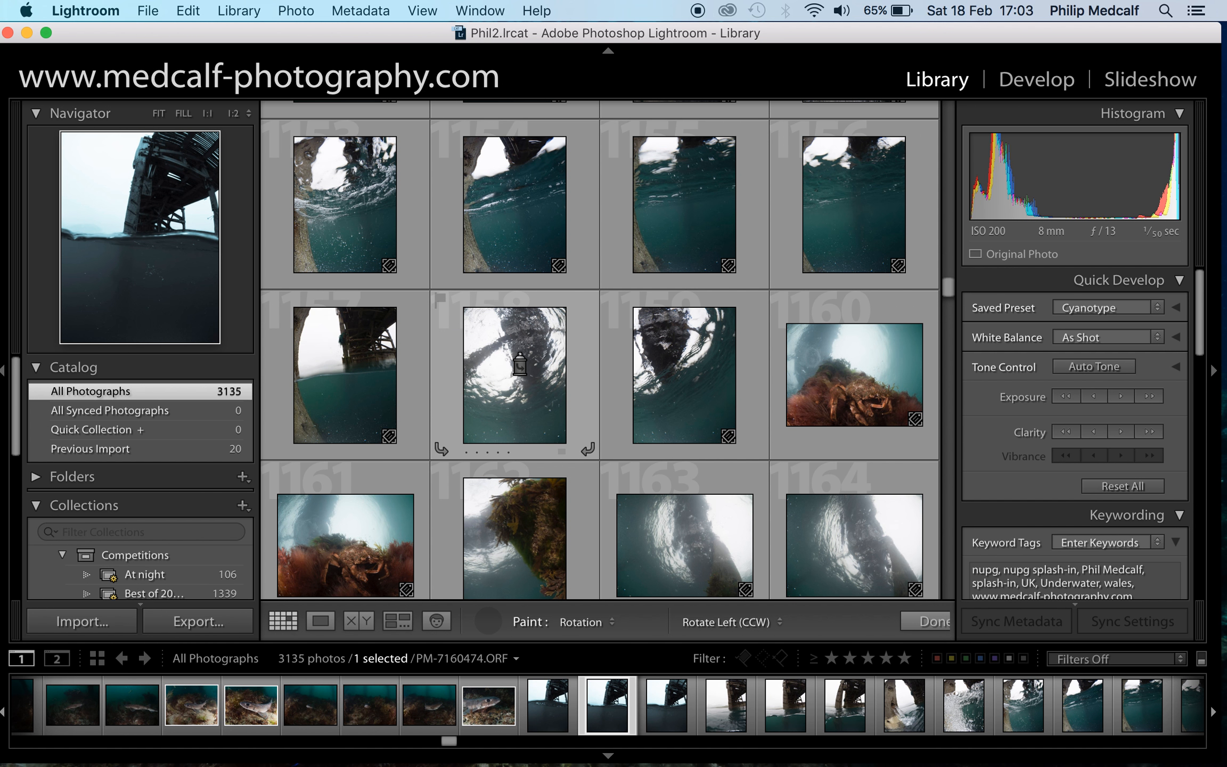
click(438, 338)
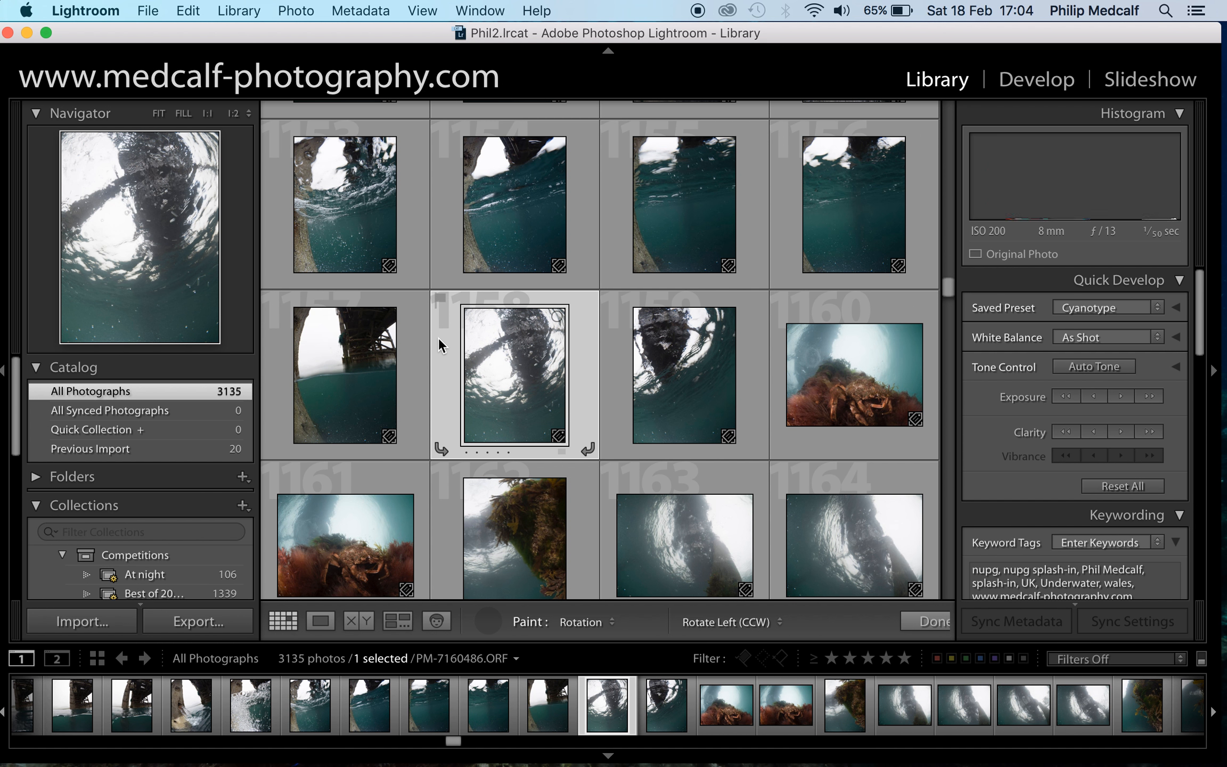
key(f)
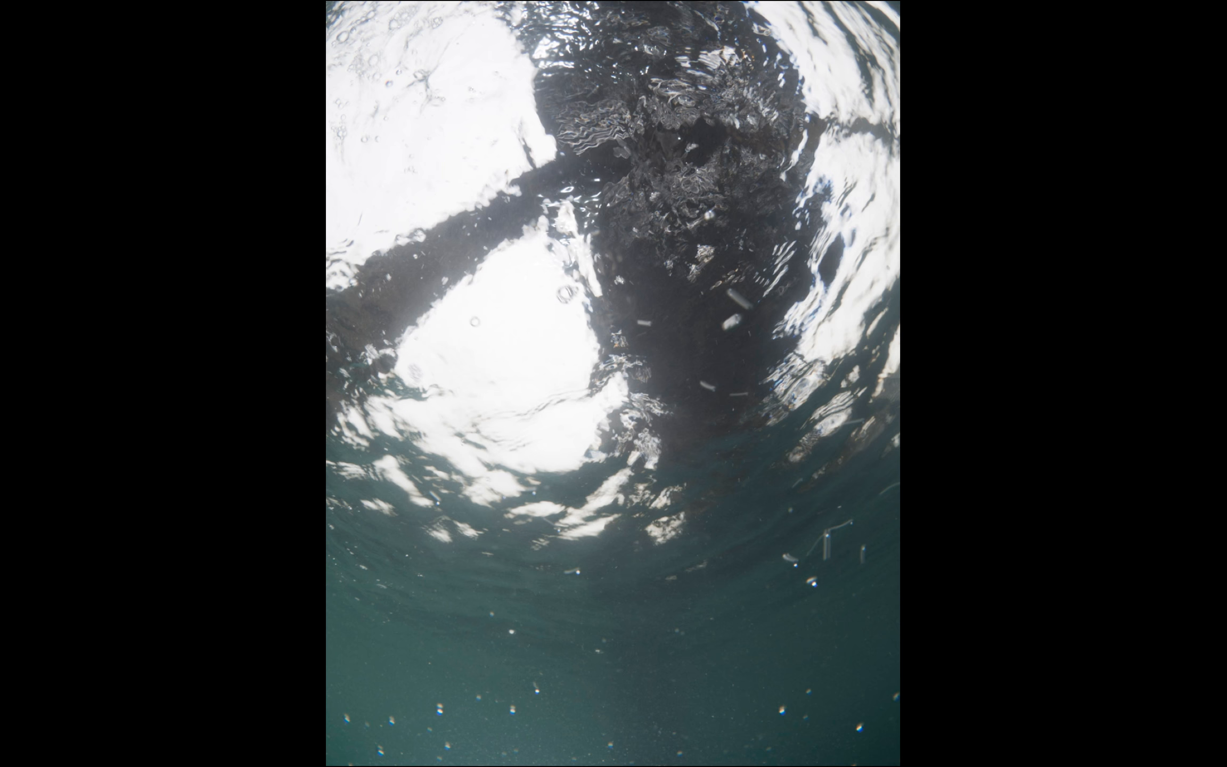
key(f)
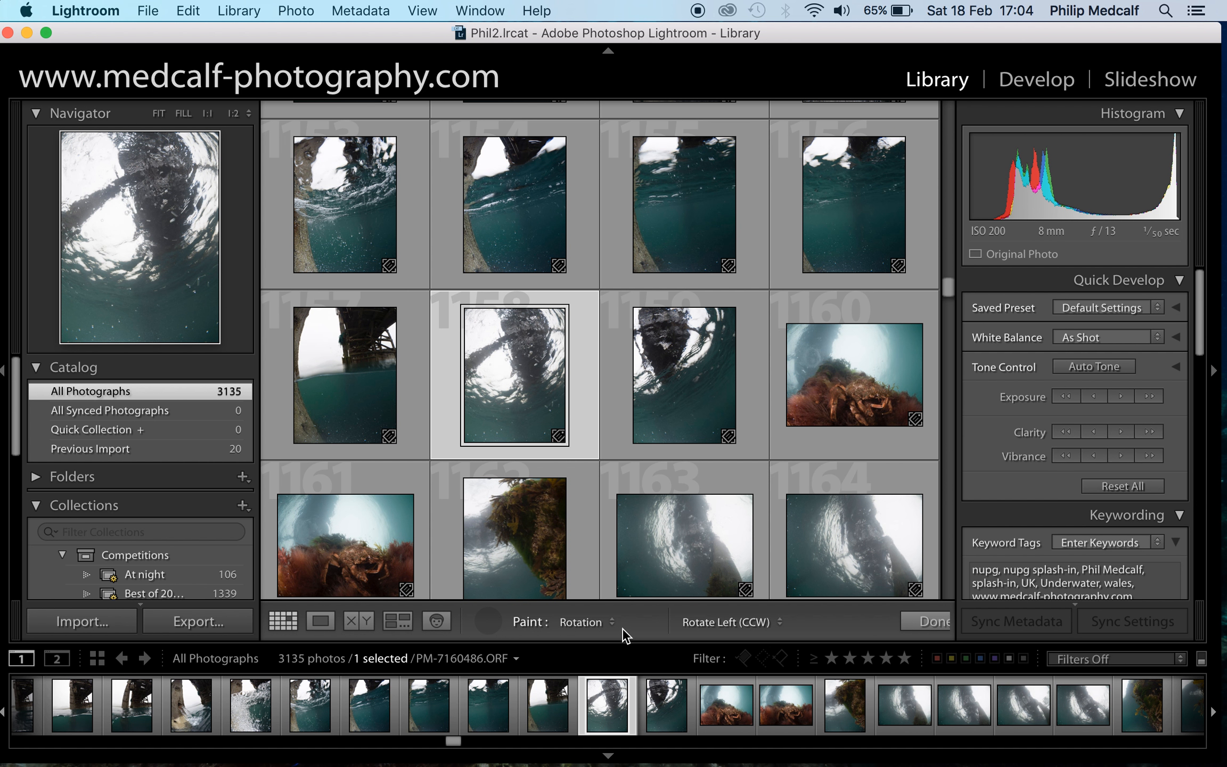
Switch the Painter tool from Rotation to Target Collection
click(613, 620)
click(600, 633)
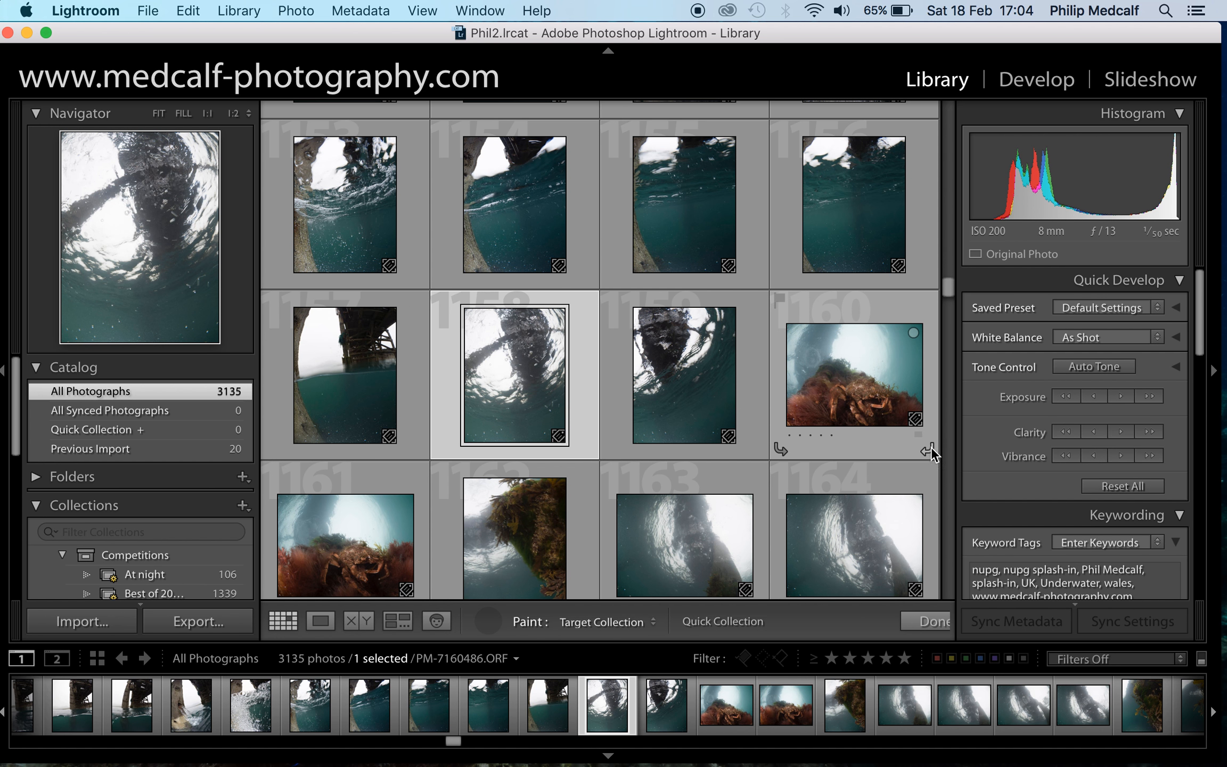
Browse back through the catalog grid to the moray eel photos around number 720
scroll(927, 315, down, 3)
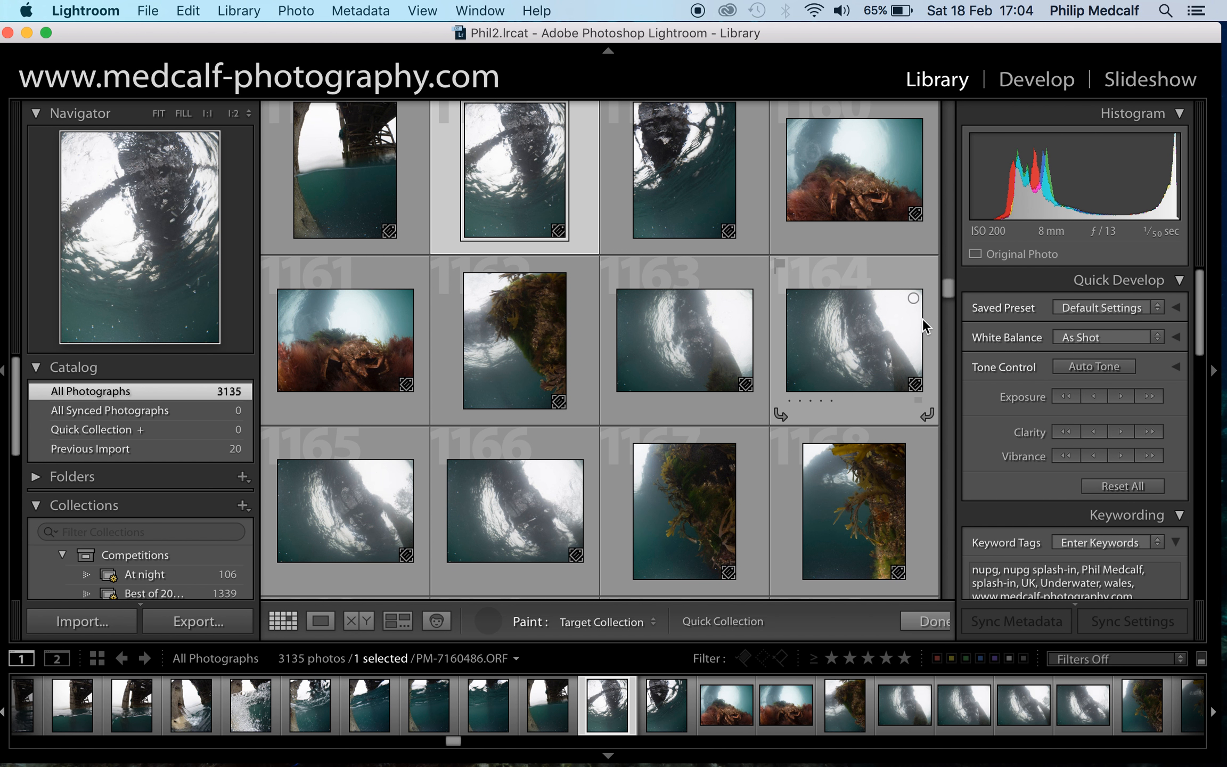
scroll(922, 318, up, 3)
scroll(920, 320, up, 10)
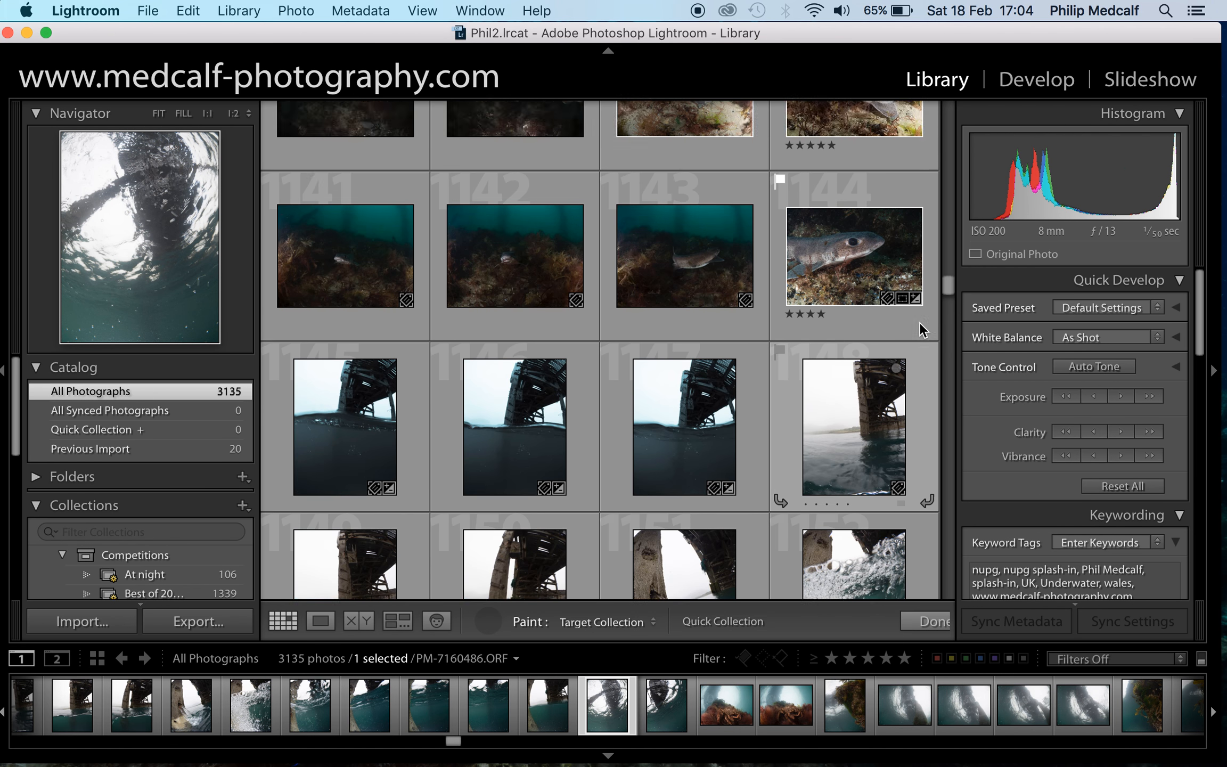
scroll(916, 323, up, 10)
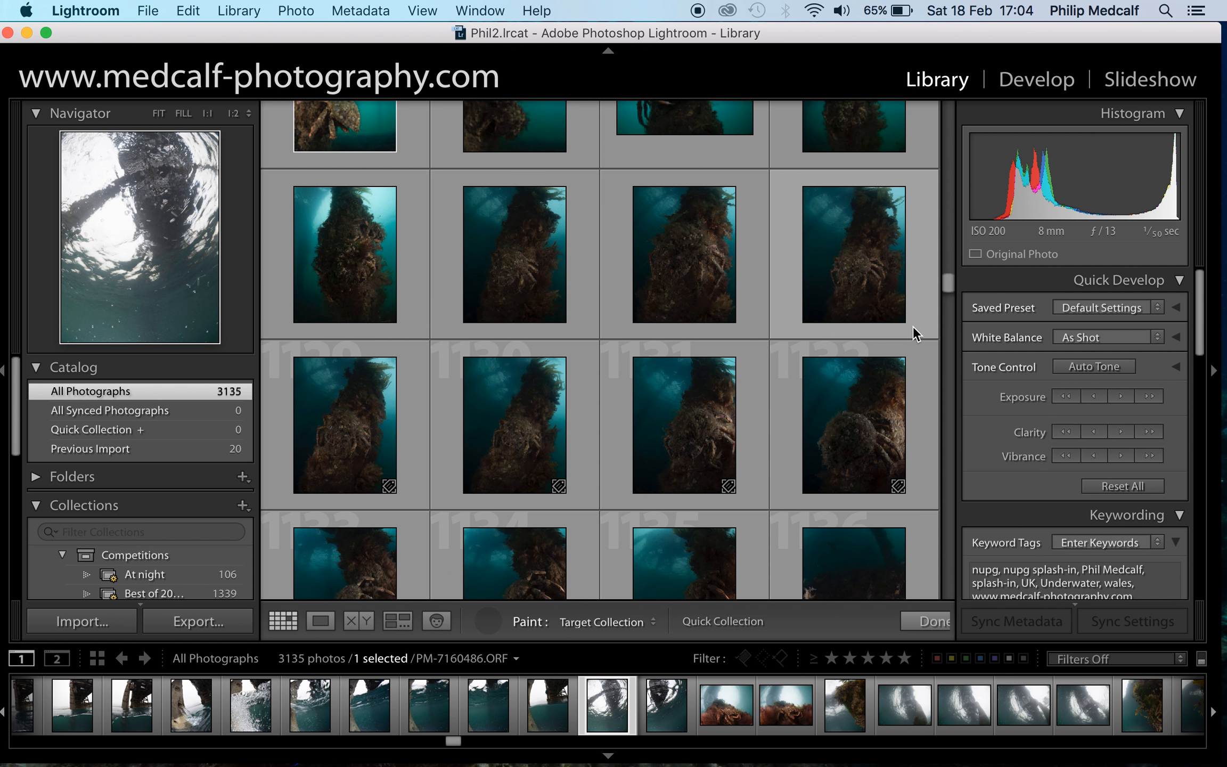
scroll(910, 326, up, 12)
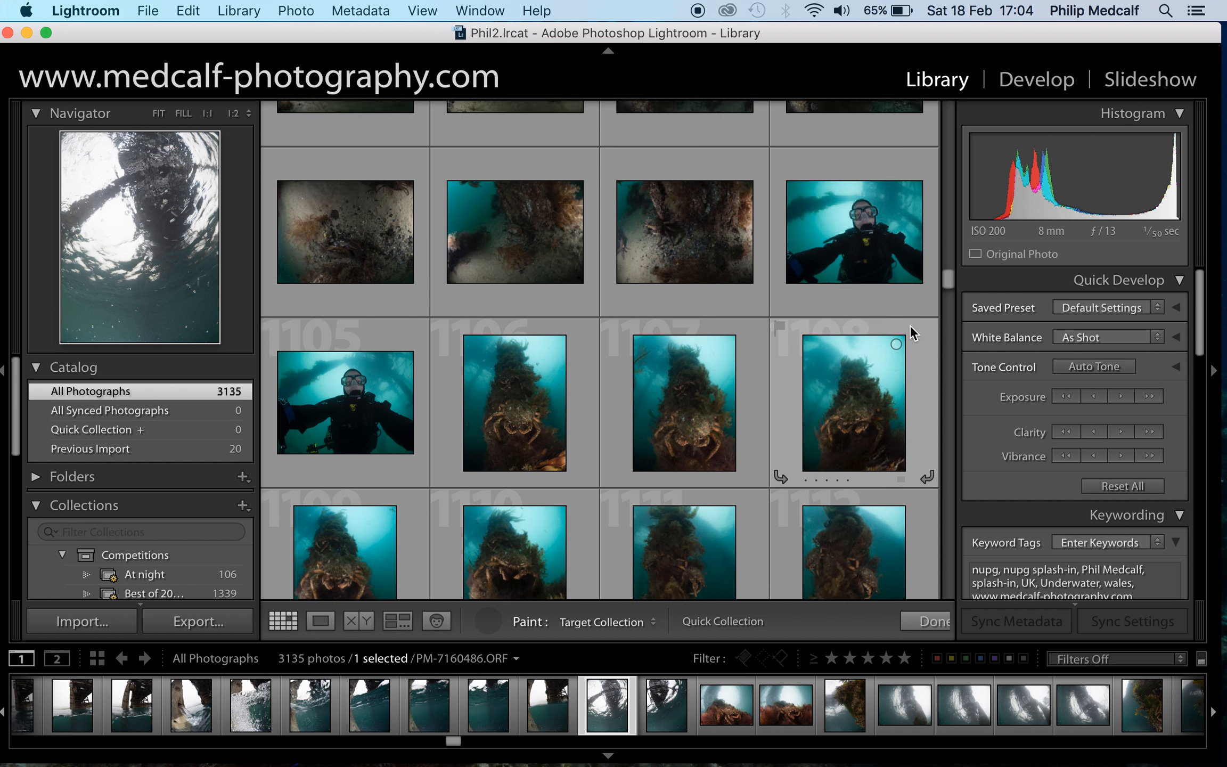
scroll(922, 337, up, 8)
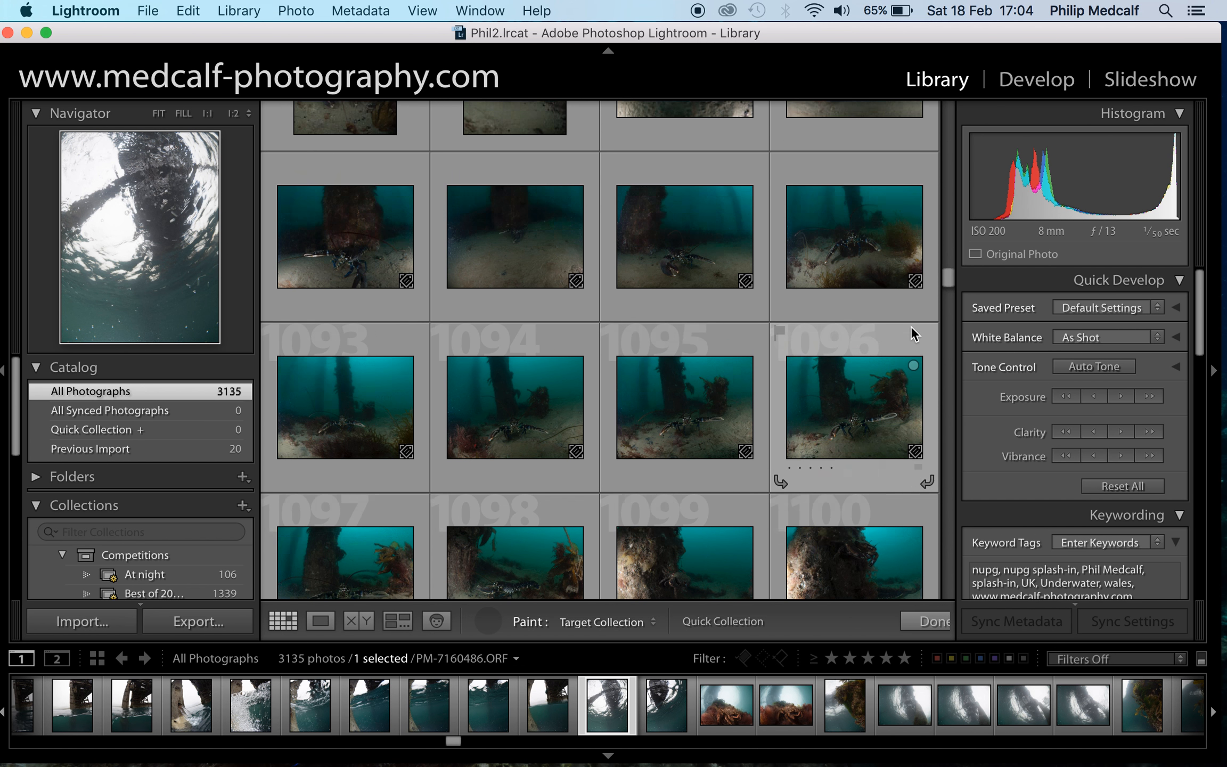
scroll(912, 331, up, 15)
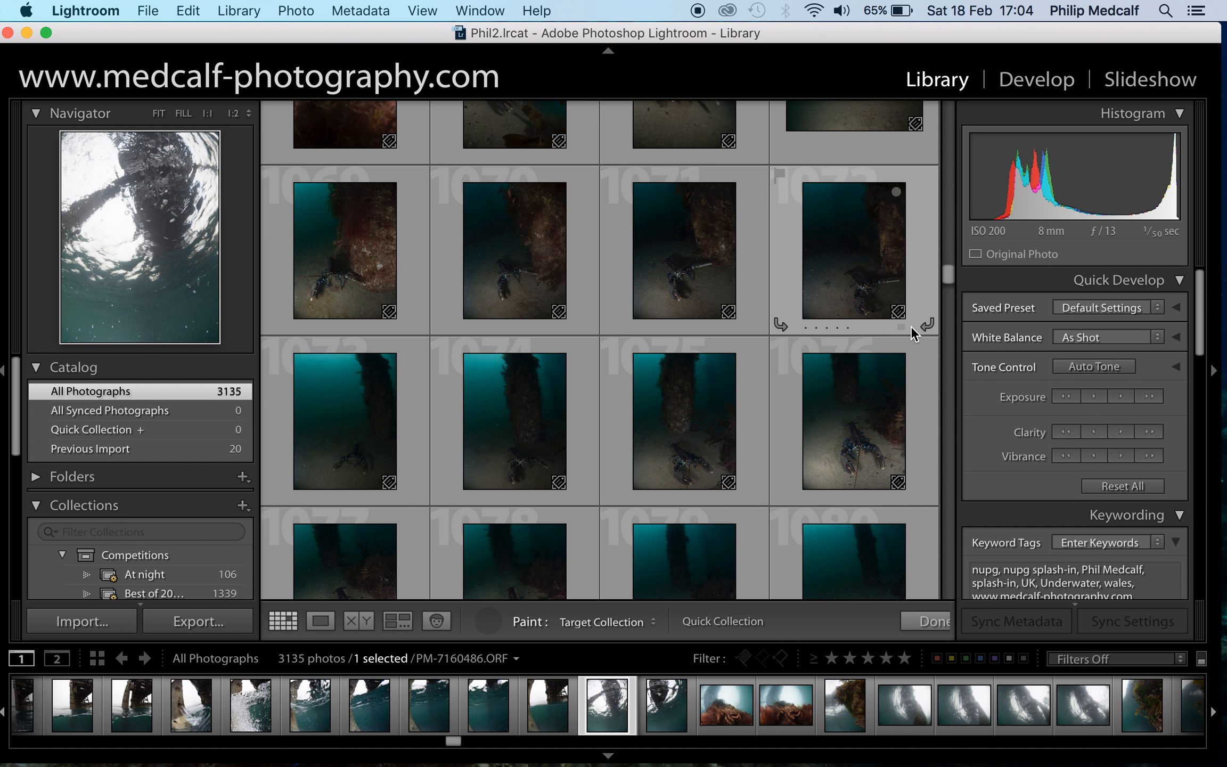
scroll(912, 325, up, 4)
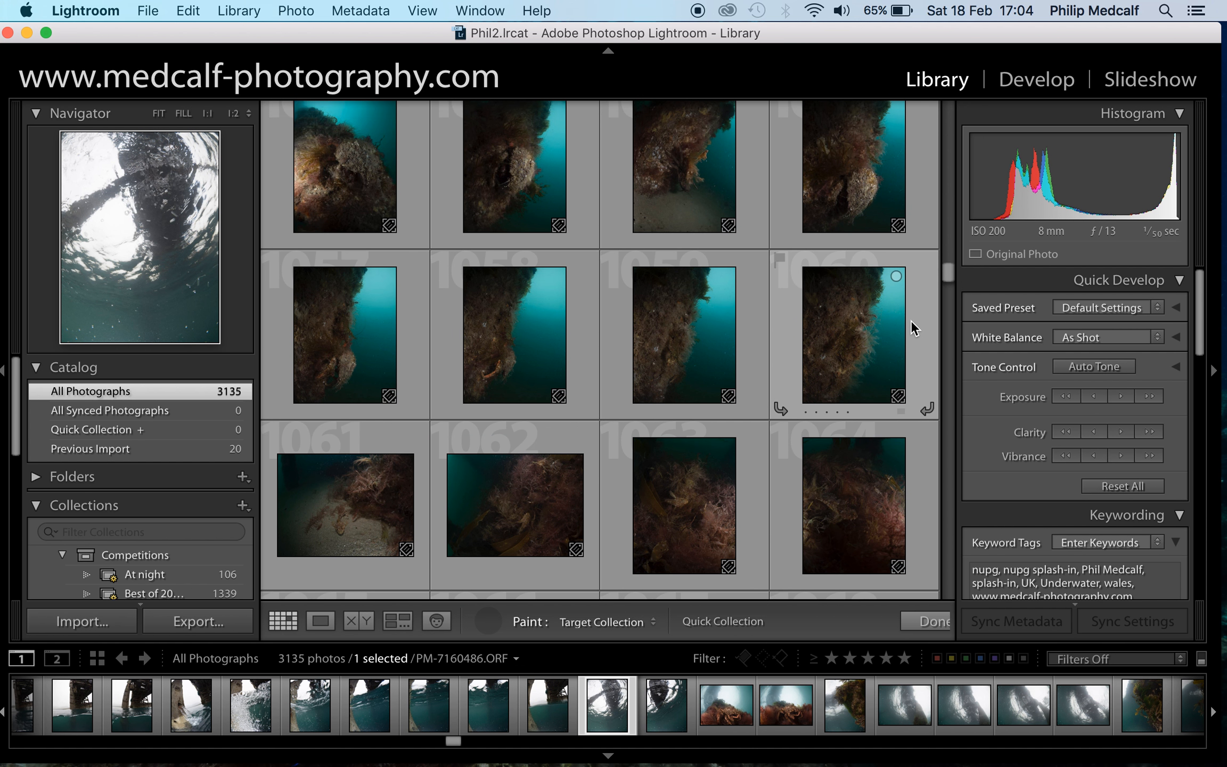
scroll(909, 309, up, 14)
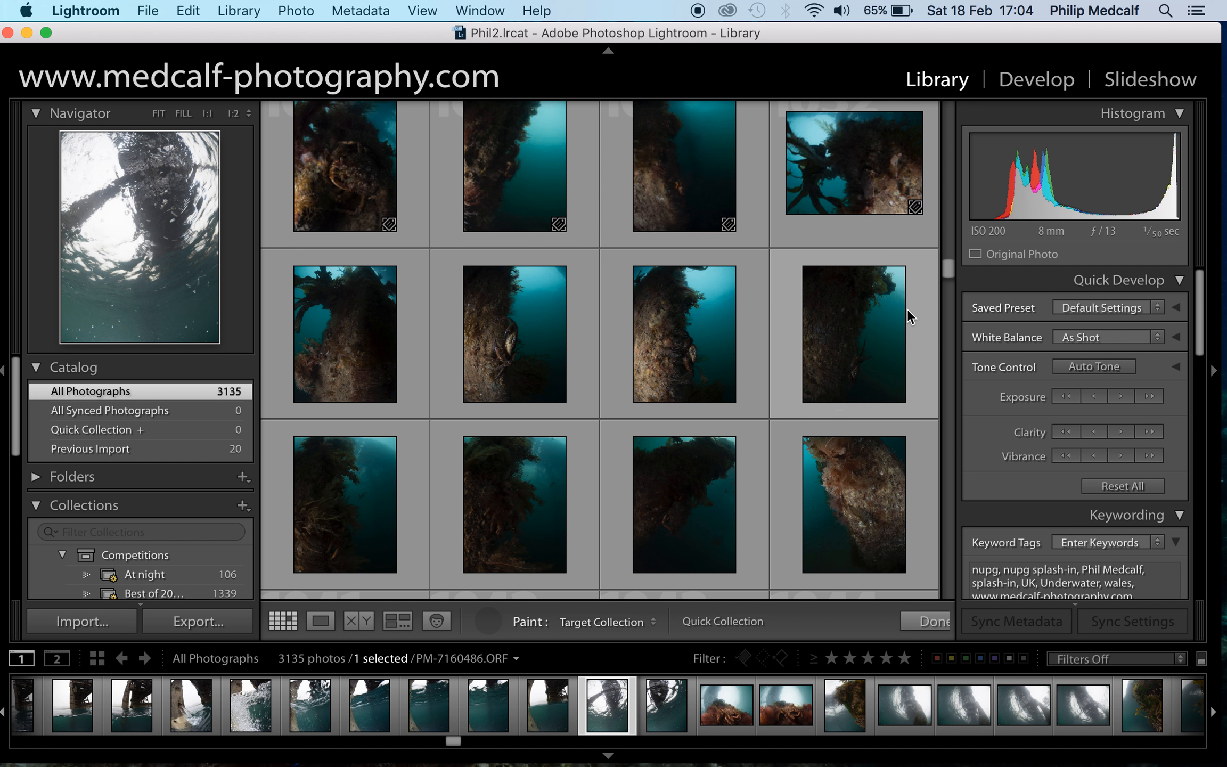
scroll(907, 310, up, 9)
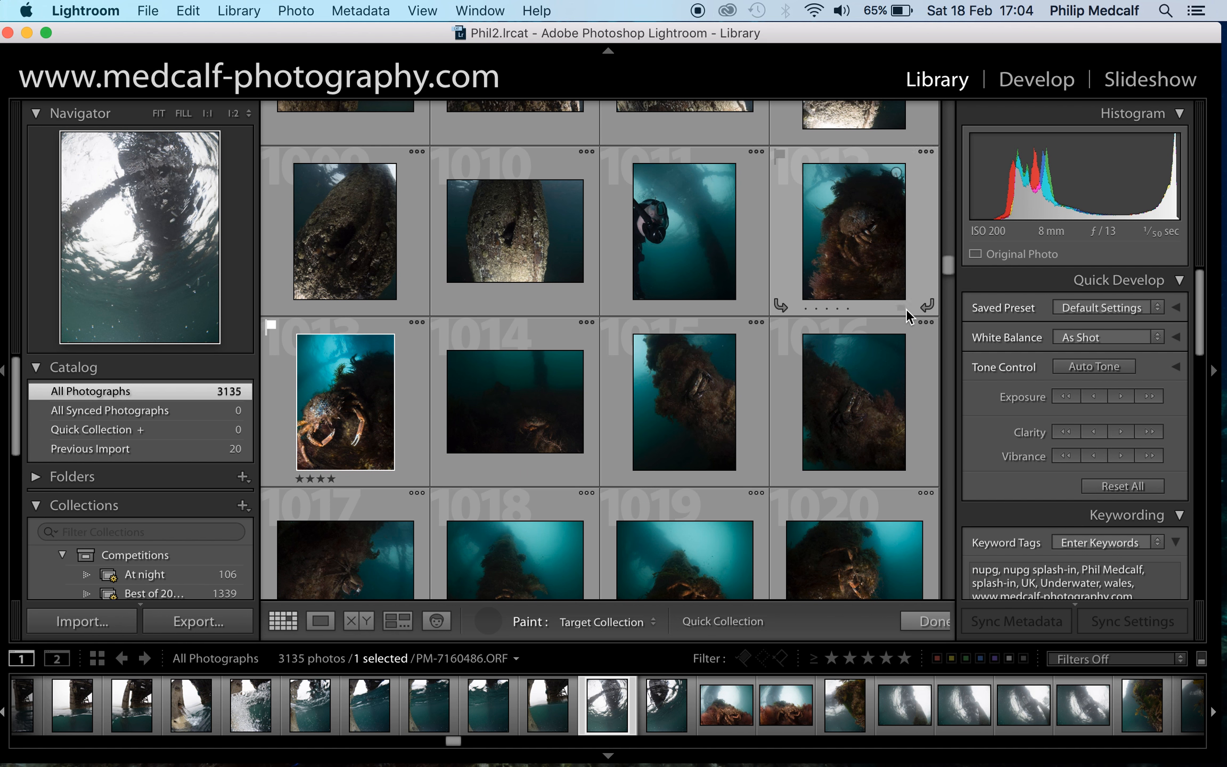
scroll(906, 309, up, 5)
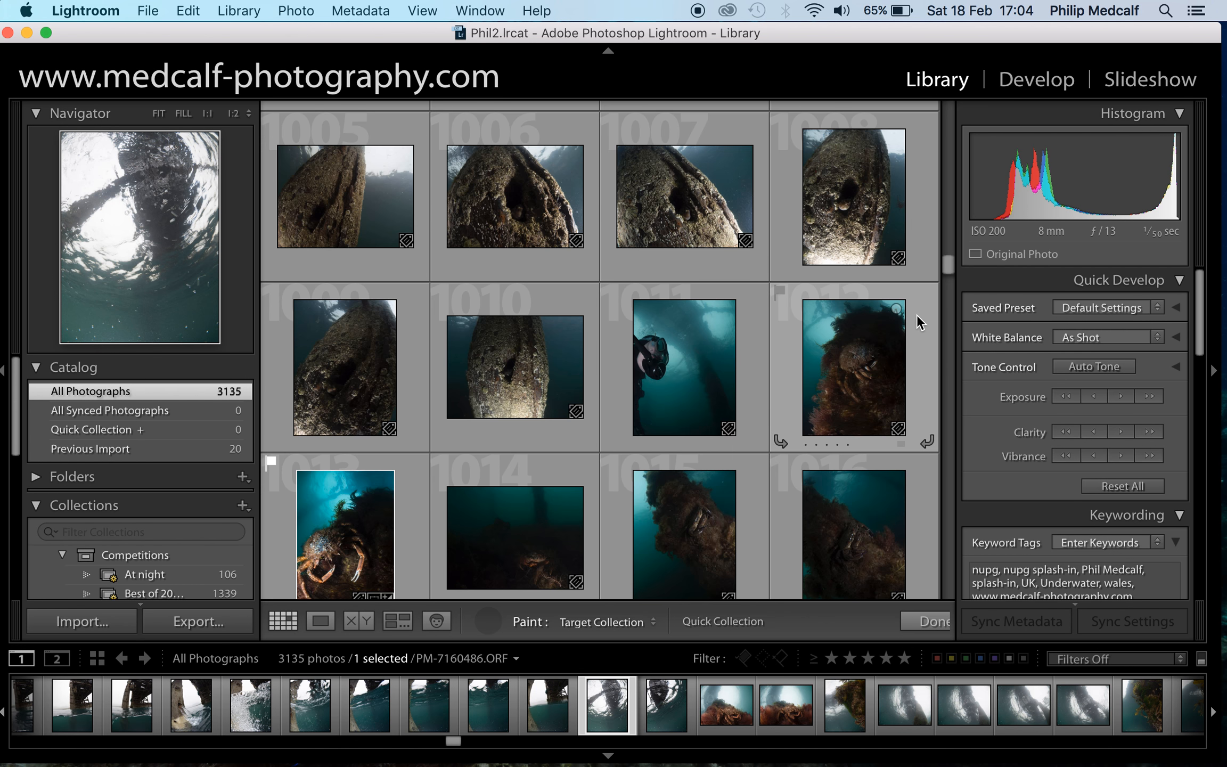
scroll(916, 325, up, 10)
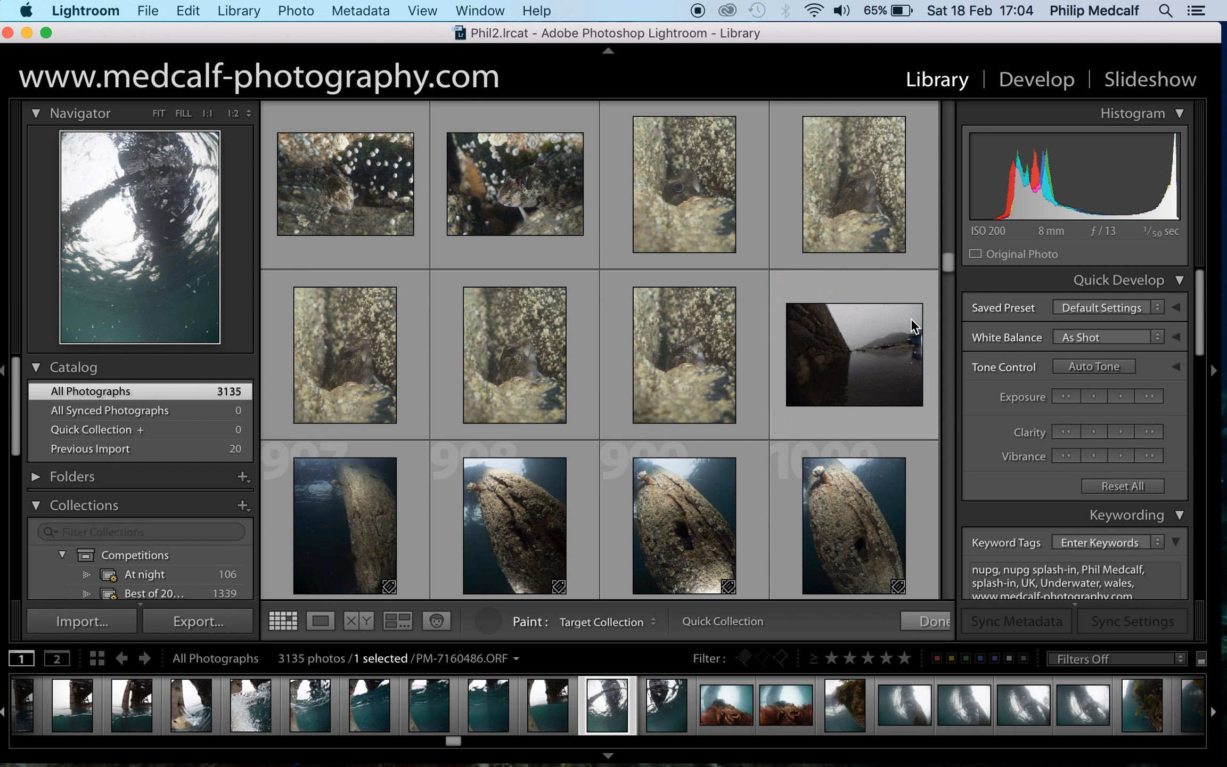
scroll(911, 319, up, 4)
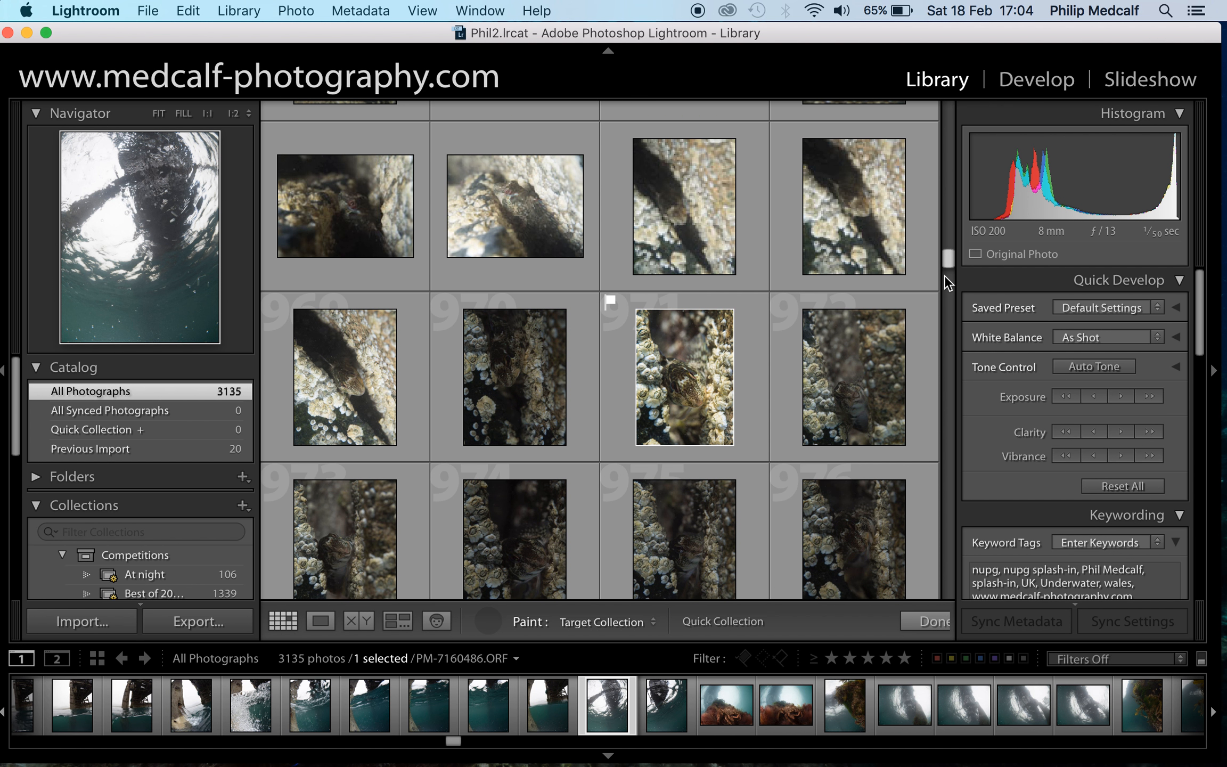
drag(942, 262, 950, 227)
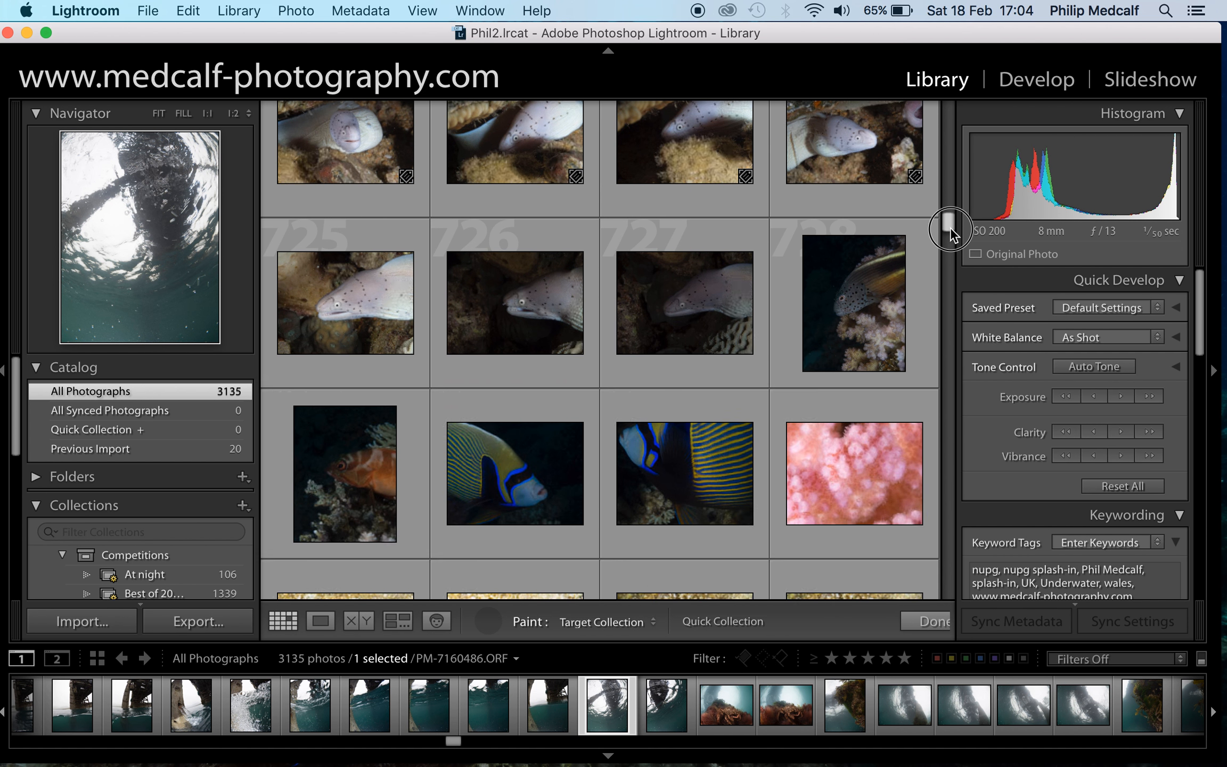
scroll(681, 278, up, 5)
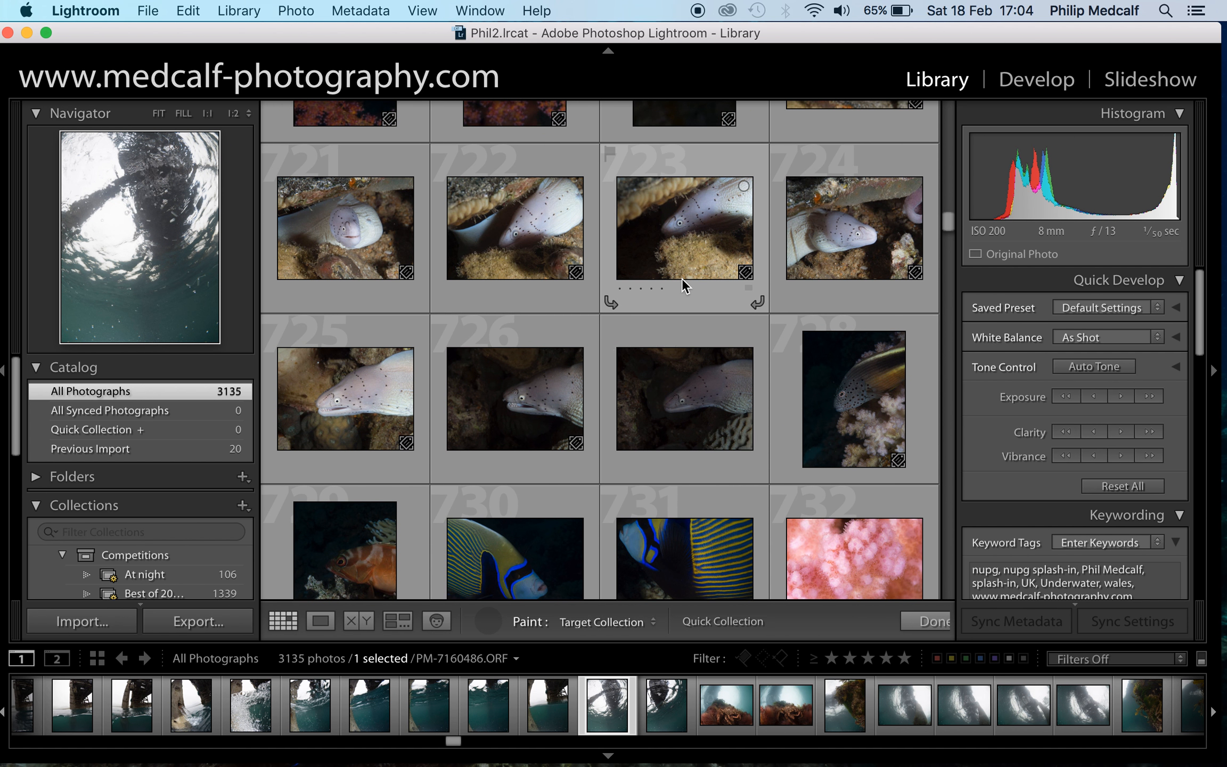
scroll(683, 277, down, 1)
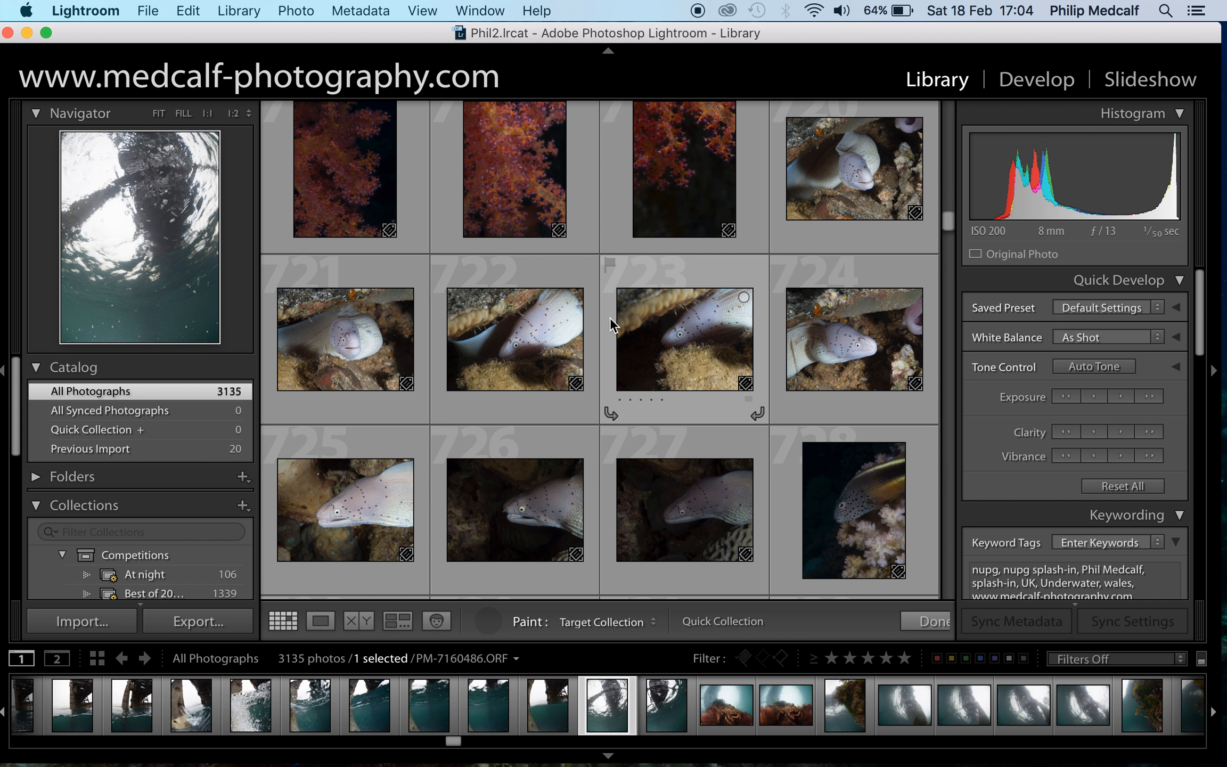
Paint photos 720 to 736, from the moray eels through the reef fish and coral, into the Quick Collection
mouse_move(843, 145)
mouse_down()
mouse_move(867, 294)
mouse_move(713, 311)
mouse_move(368, 305)
mouse_move(334, 337)
mouse_move(365, 466)
mouse_move(429, 508)
mouse_move(563, 521)
mouse_move(854, 504)
mouse_up()
scroll(864, 501, down, 3)
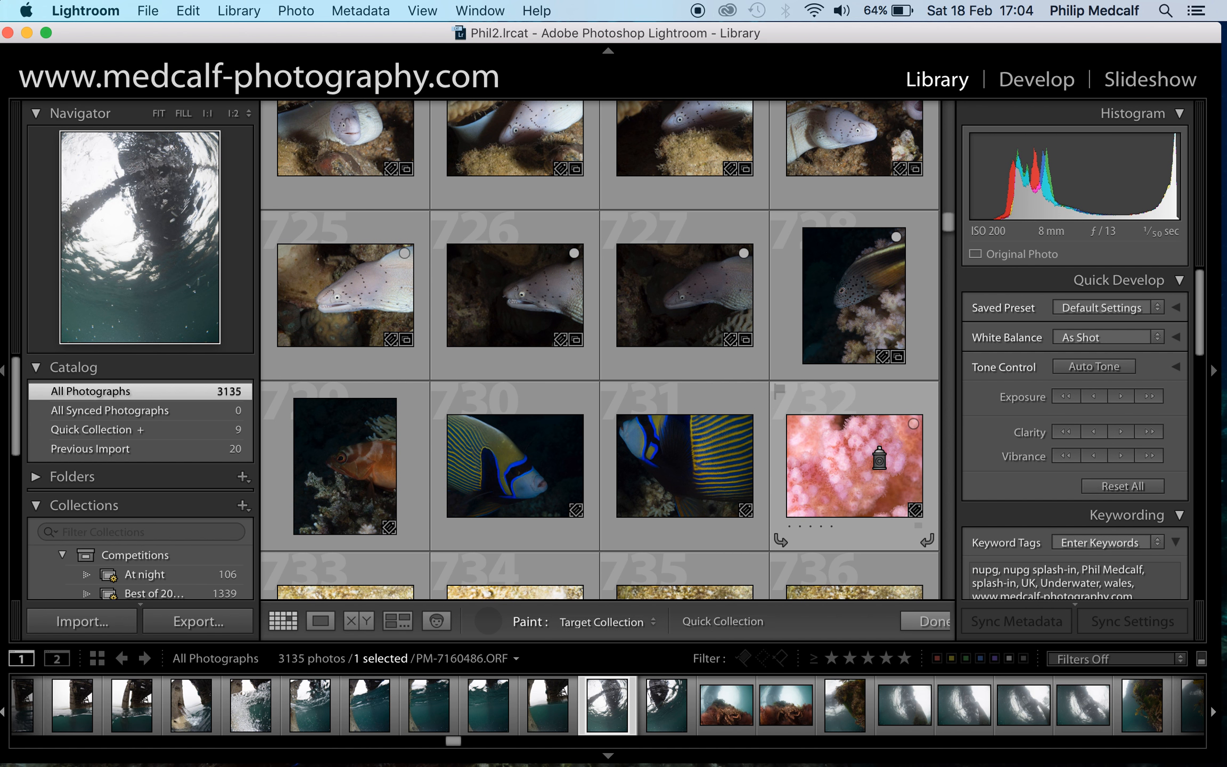
mouse_move(878, 453)
mouse_down()
mouse_move(854, 435)
mouse_move(348, 439)
mouse_move(634, 399)
mouse_move(860, 413)
mouse_move(860, 435)
mouse_up()
scroll(372, 444, down, 3)
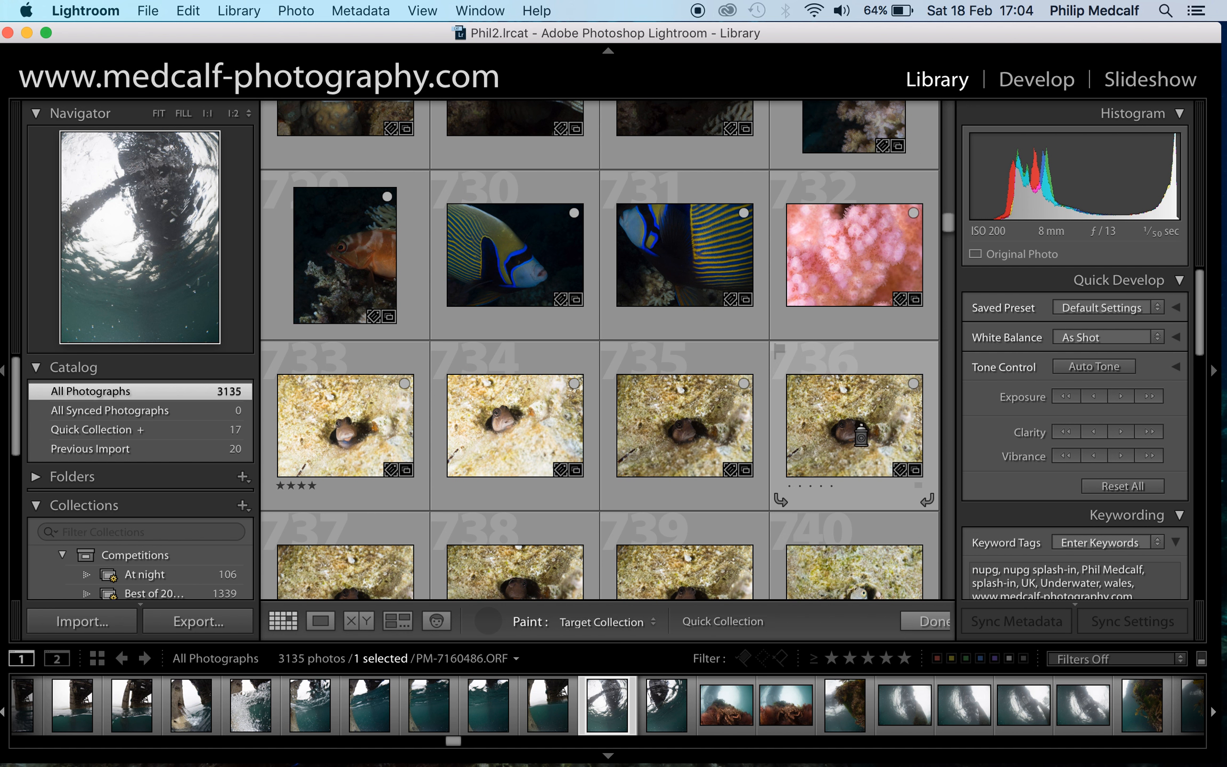
Review the Quick Collection and save it as a collection named Demo, with the Quick Collection cleared after saving
click(201, 432)
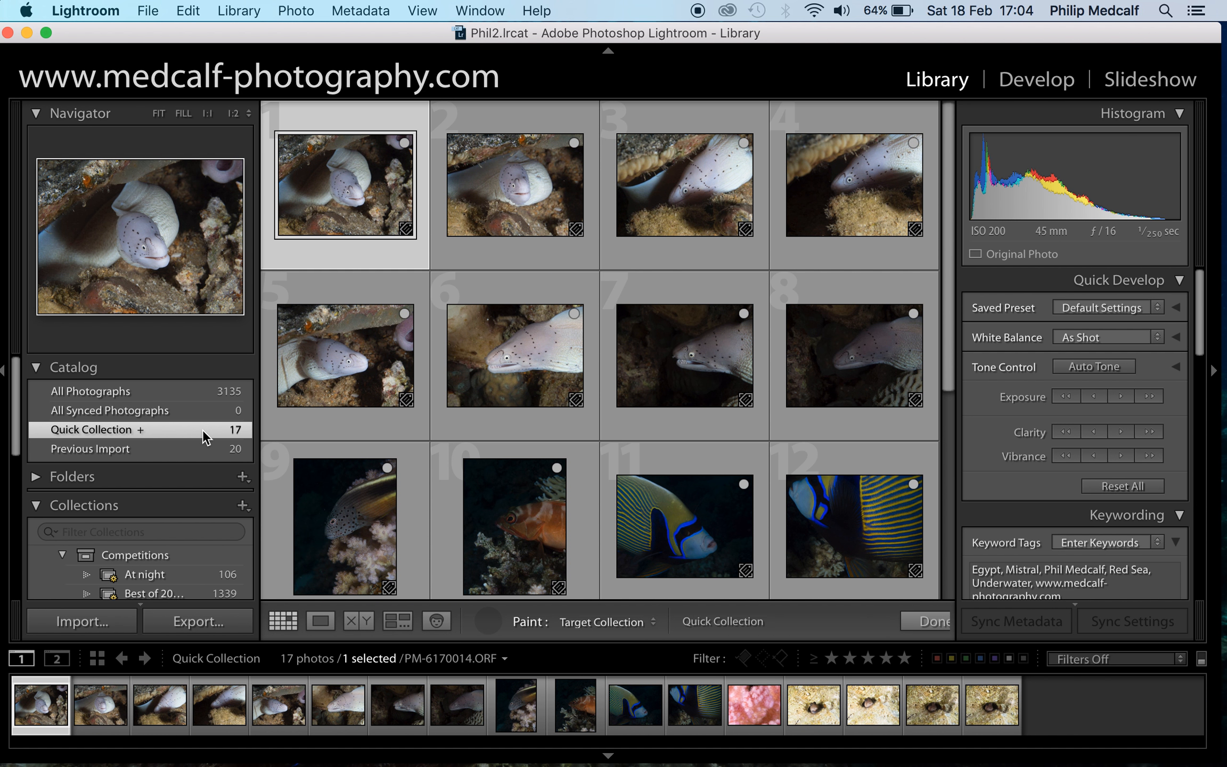
scroll(666, 357, down, 5)
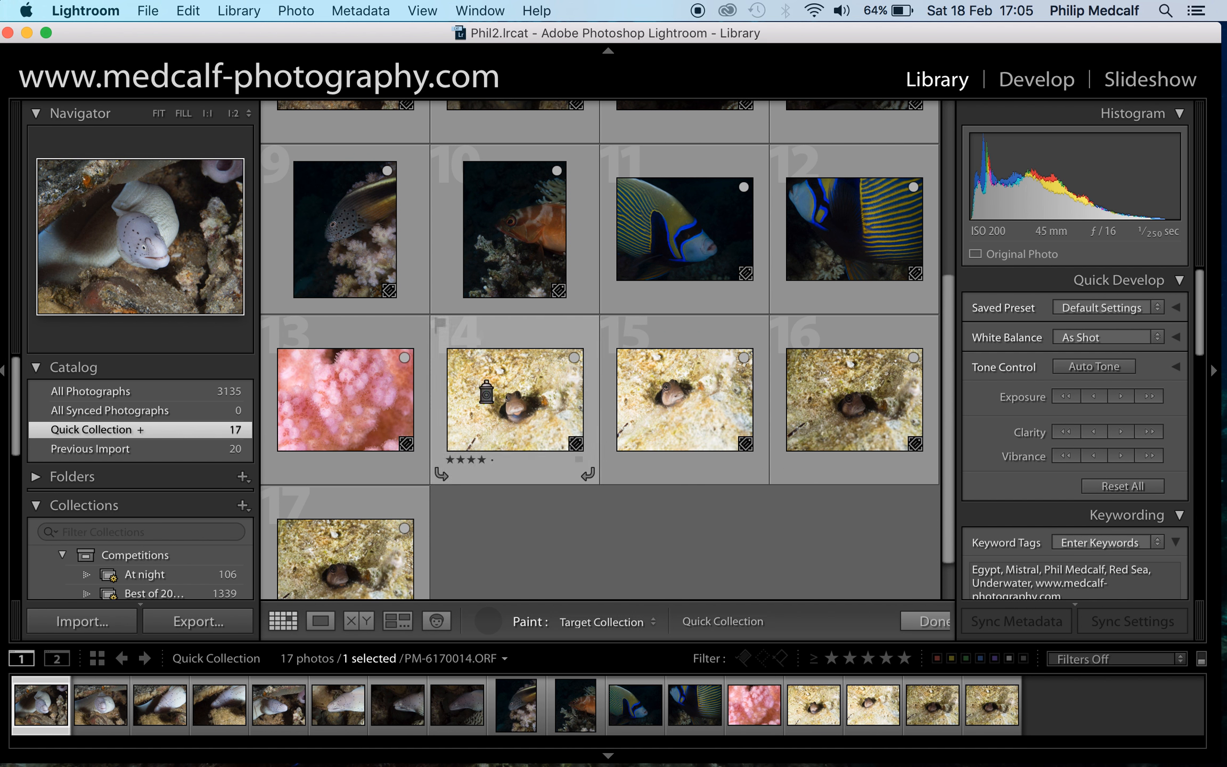
right_click(202, 437)
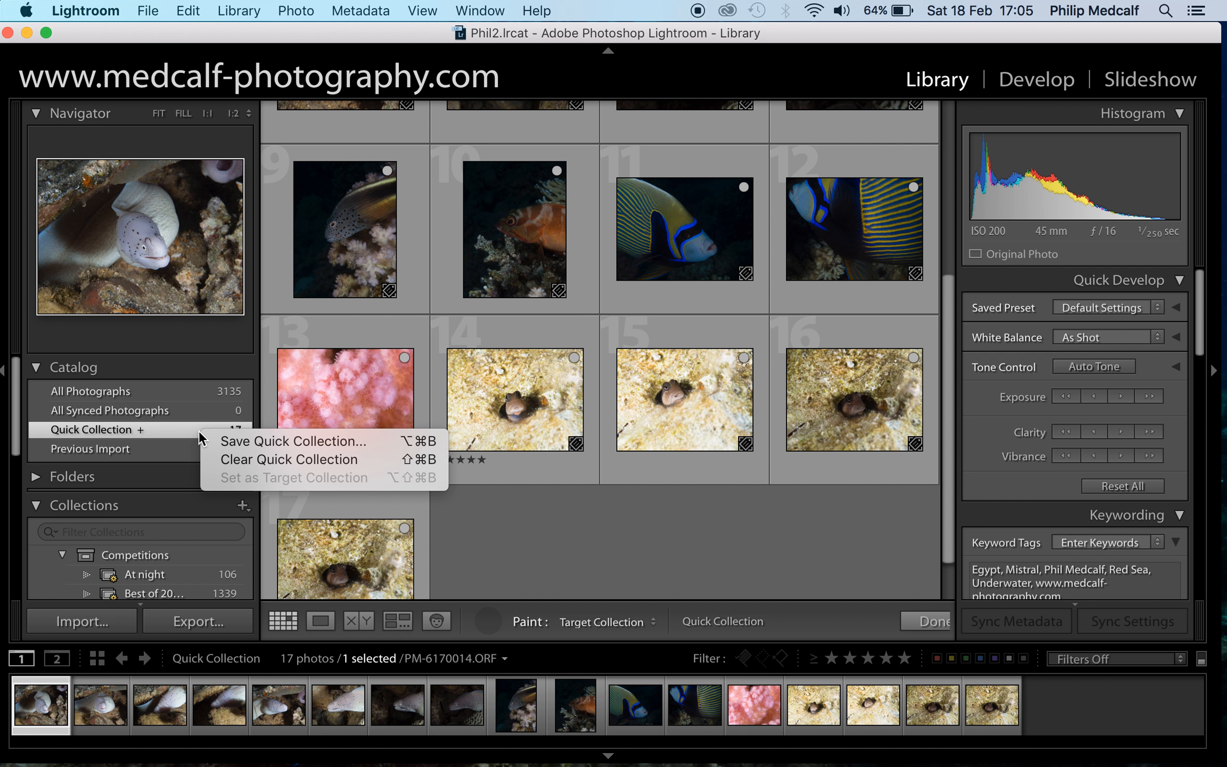
click(290, 444)
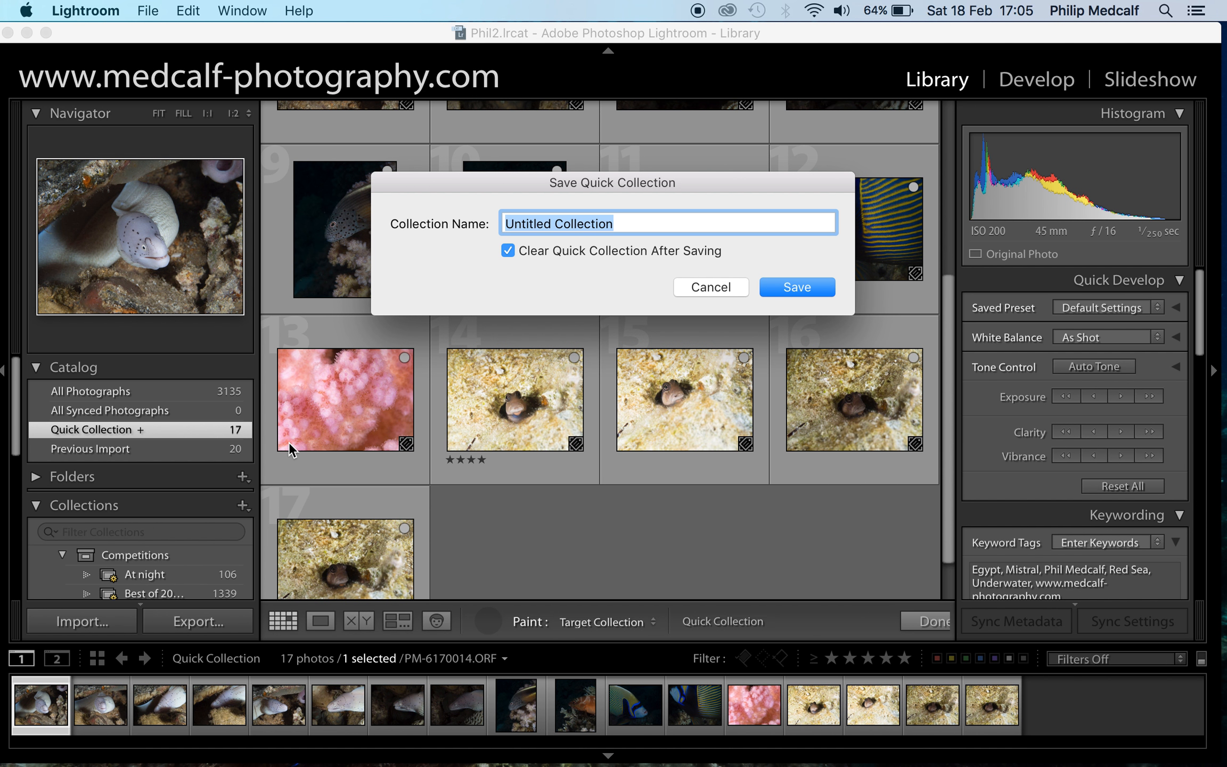
text(Demo)
click(795, 287)
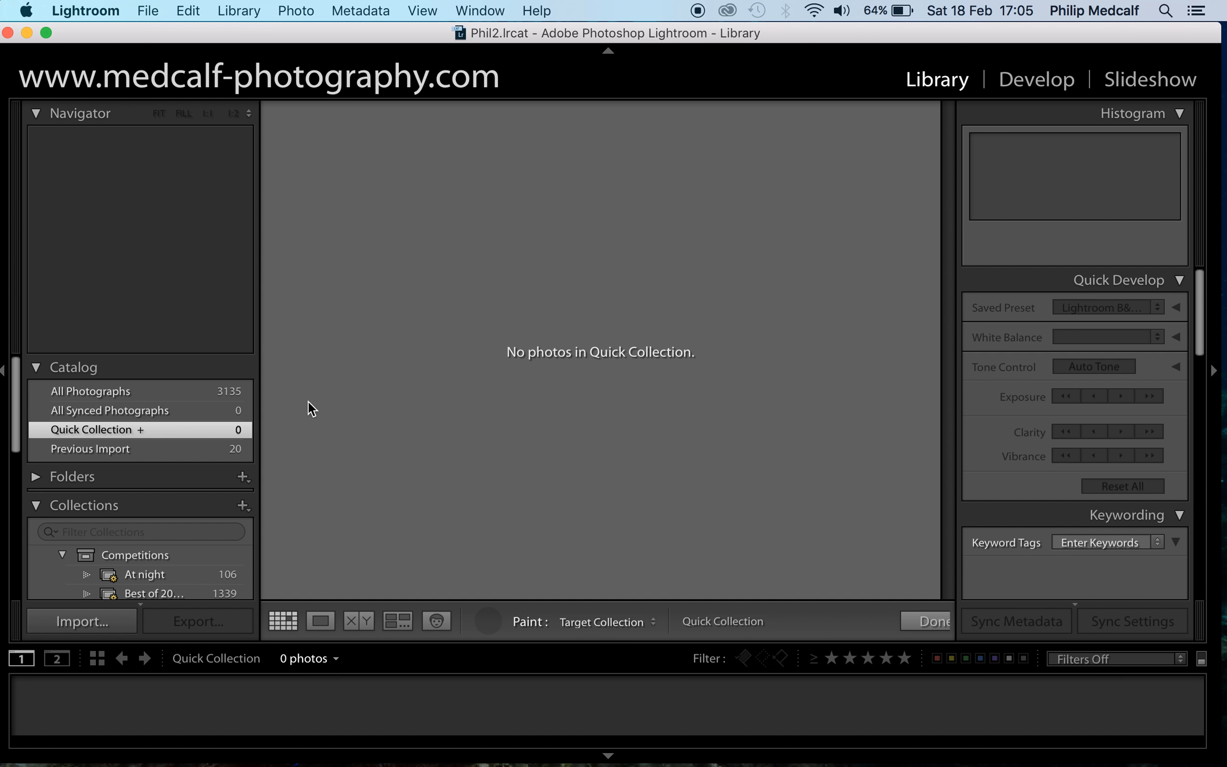
View the photos in the Demo collection and return to All Photographs
scroll(222, 464, down, 5)
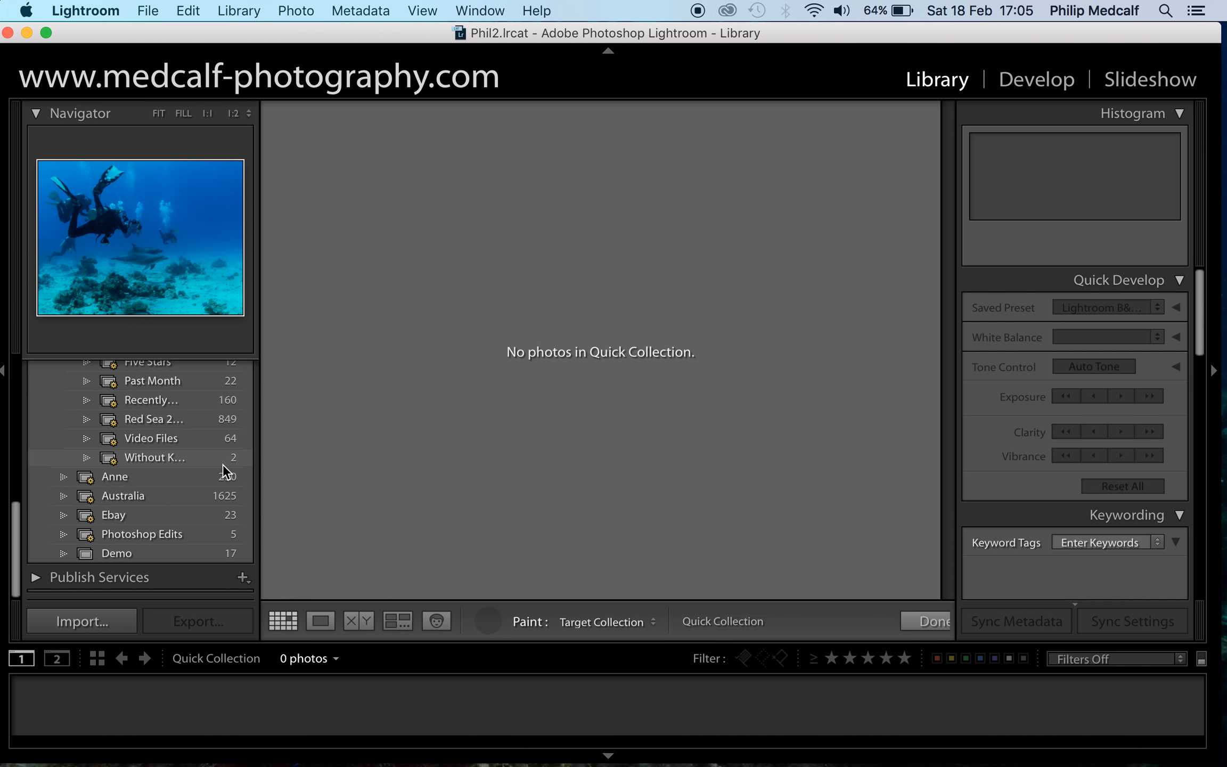
click(167, 554)
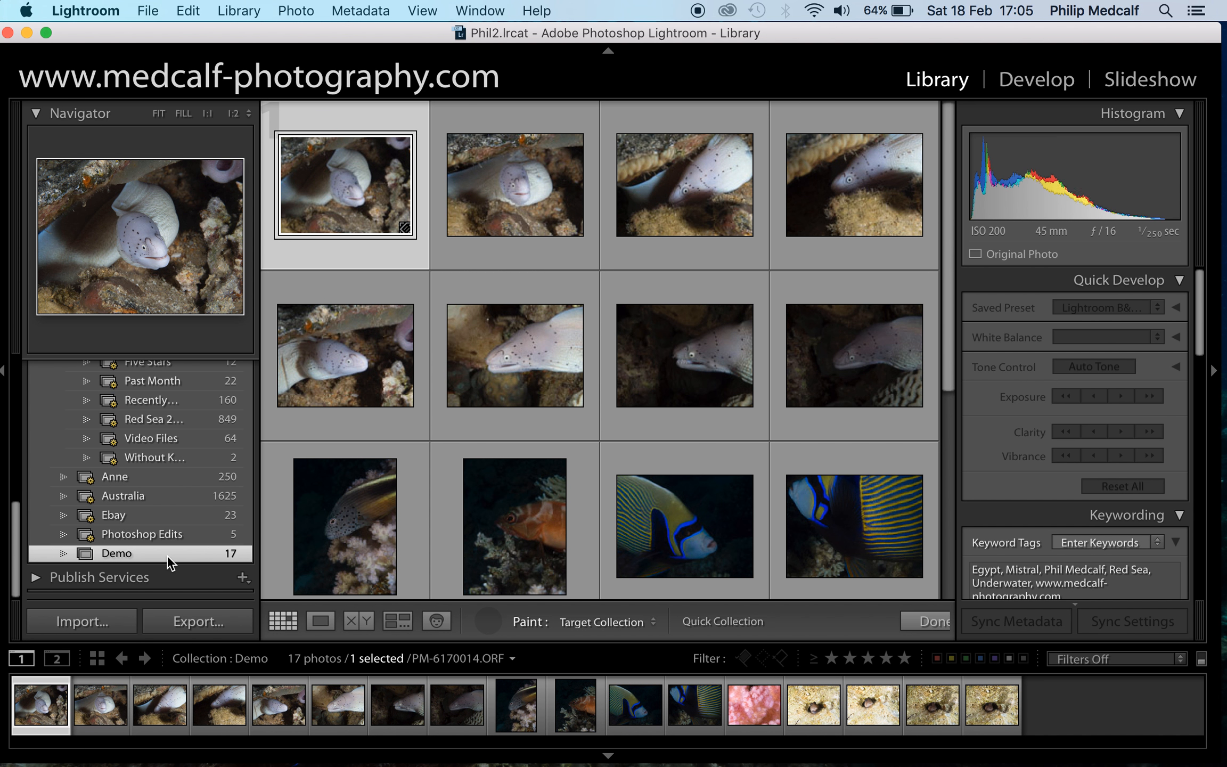
scroll(167, 556, up, 10)
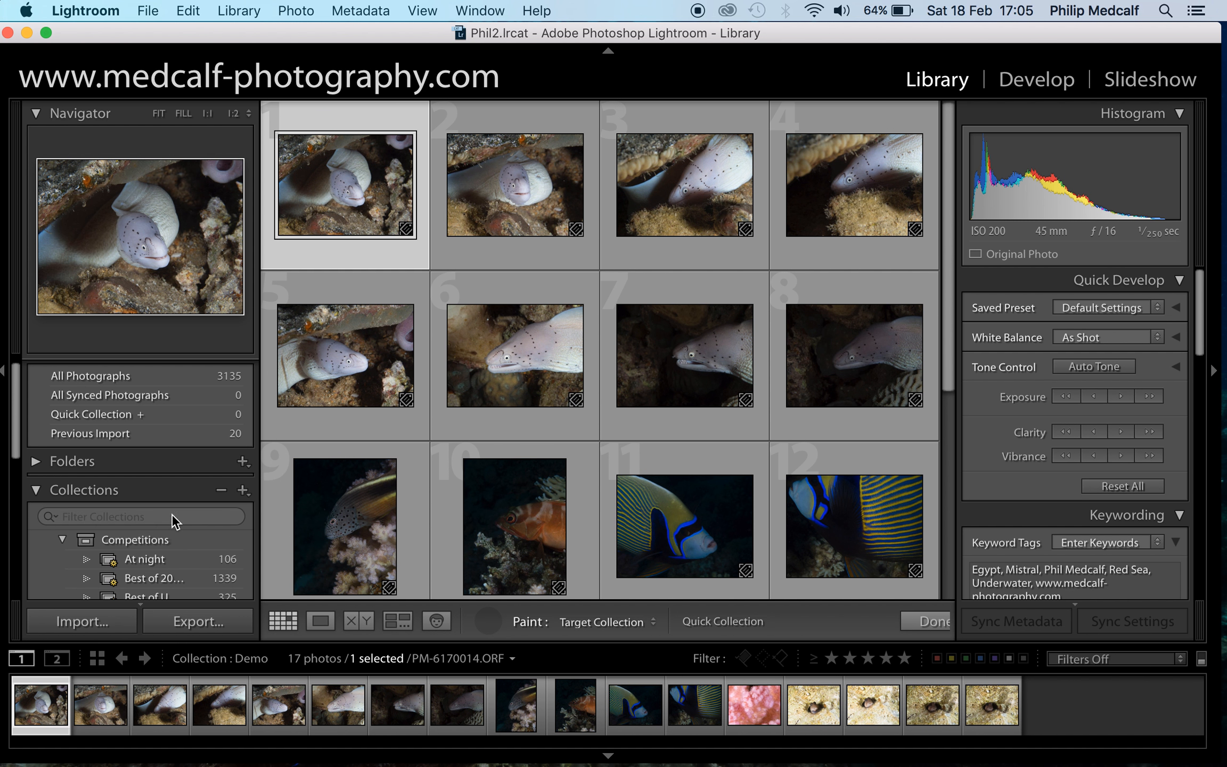
scroll(181, 514, up, 1)
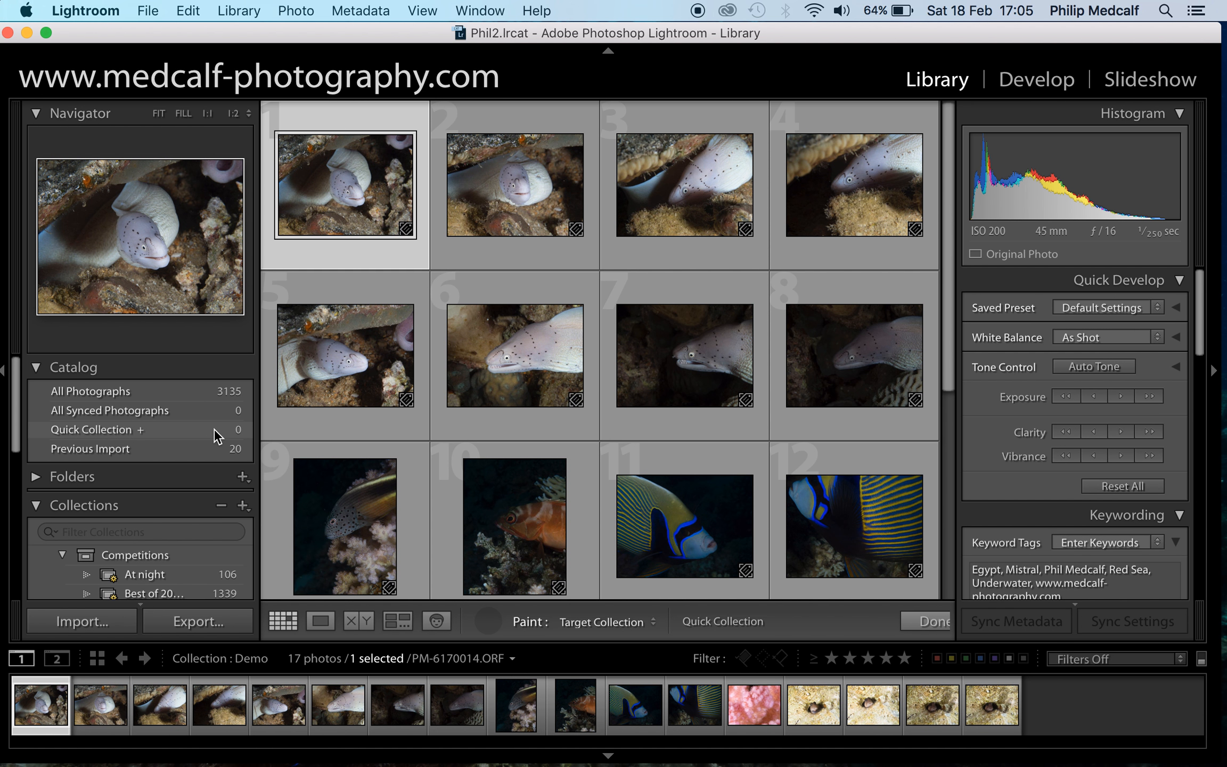
click(213, 395)
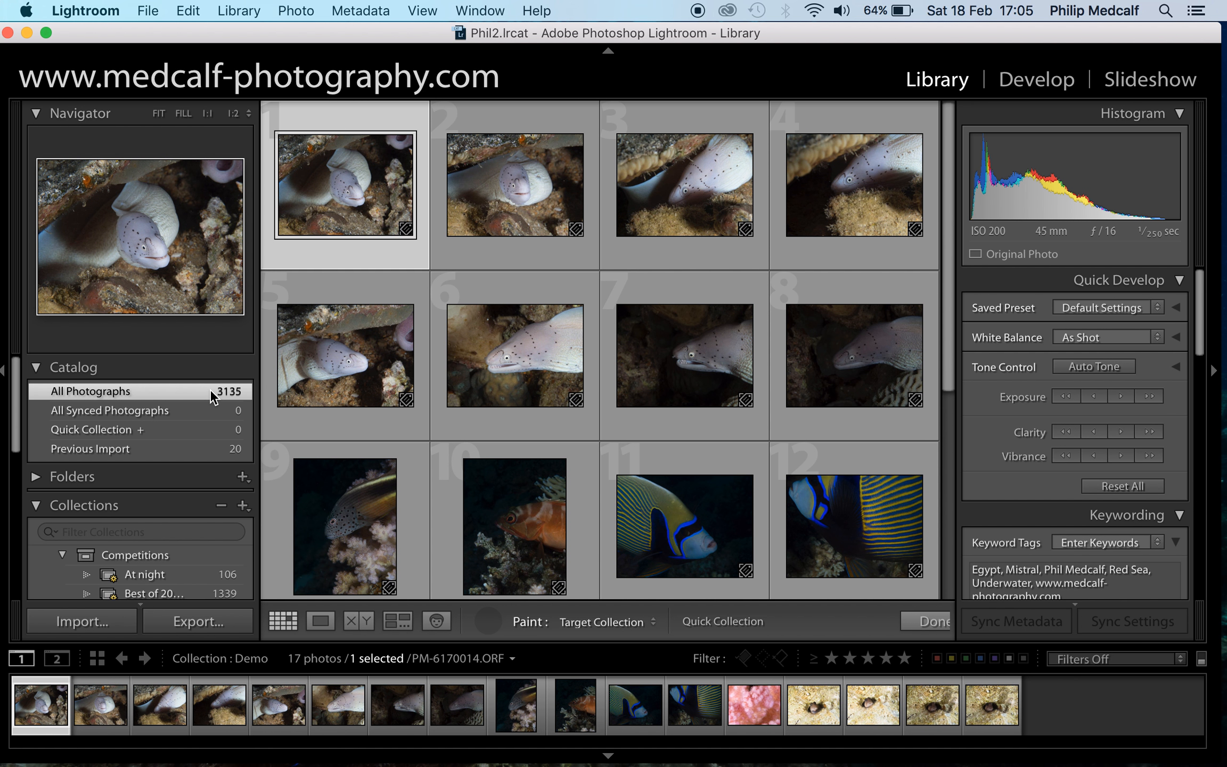
Put away and reactivate the Painter tool, switch it from Target Collection to Keywords, and turn it off
click(488, 622)
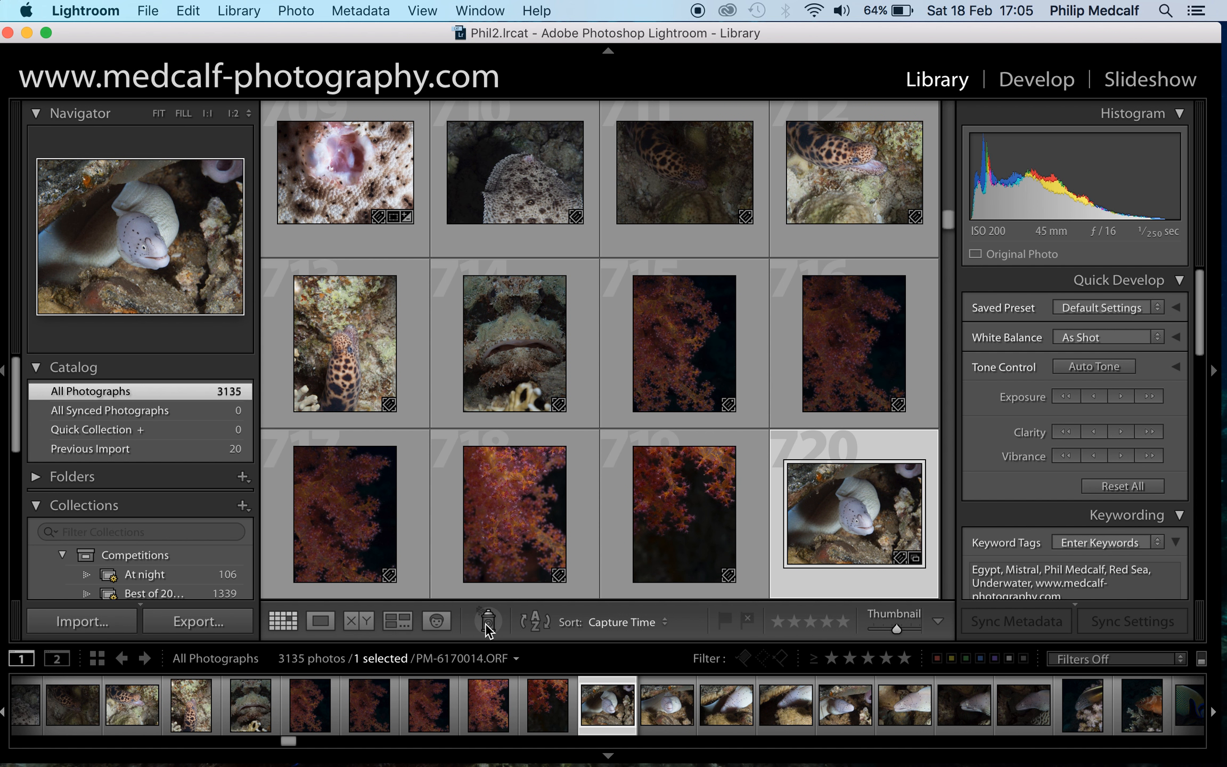
click(486, 622)
click(653, 622)
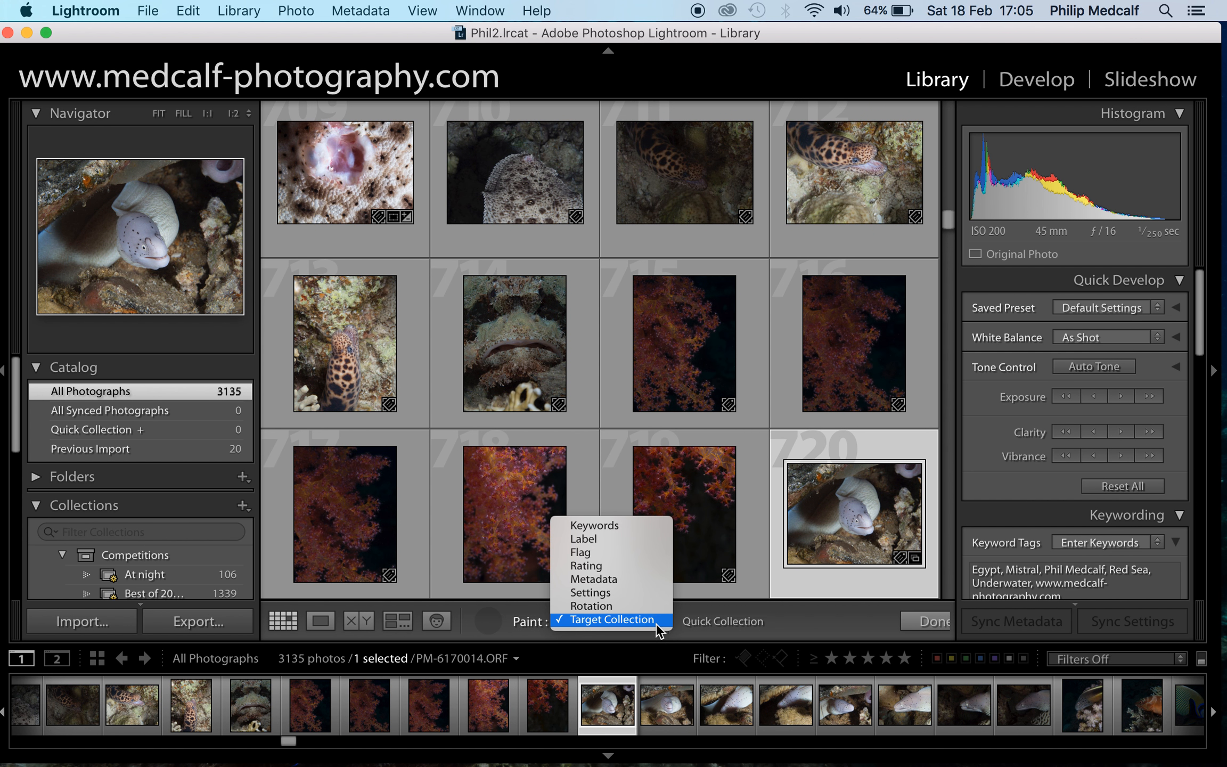
click(656, 530)
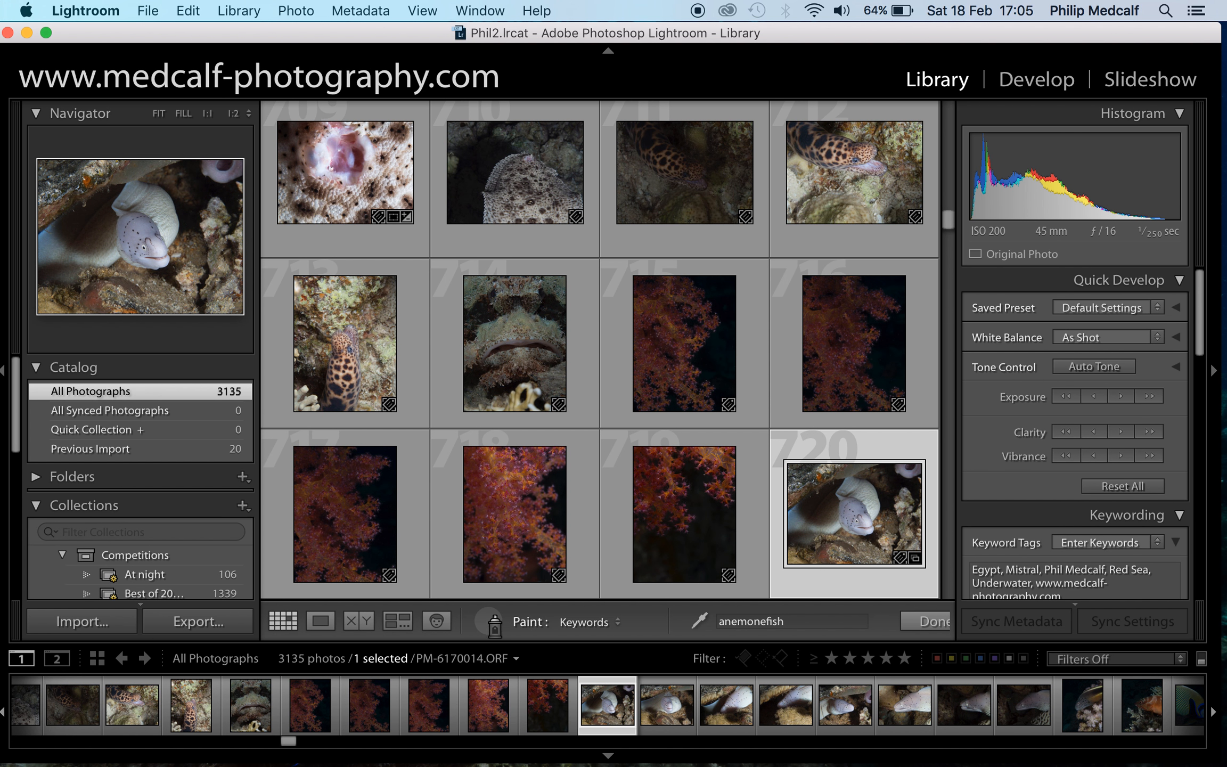
click(495, 620)
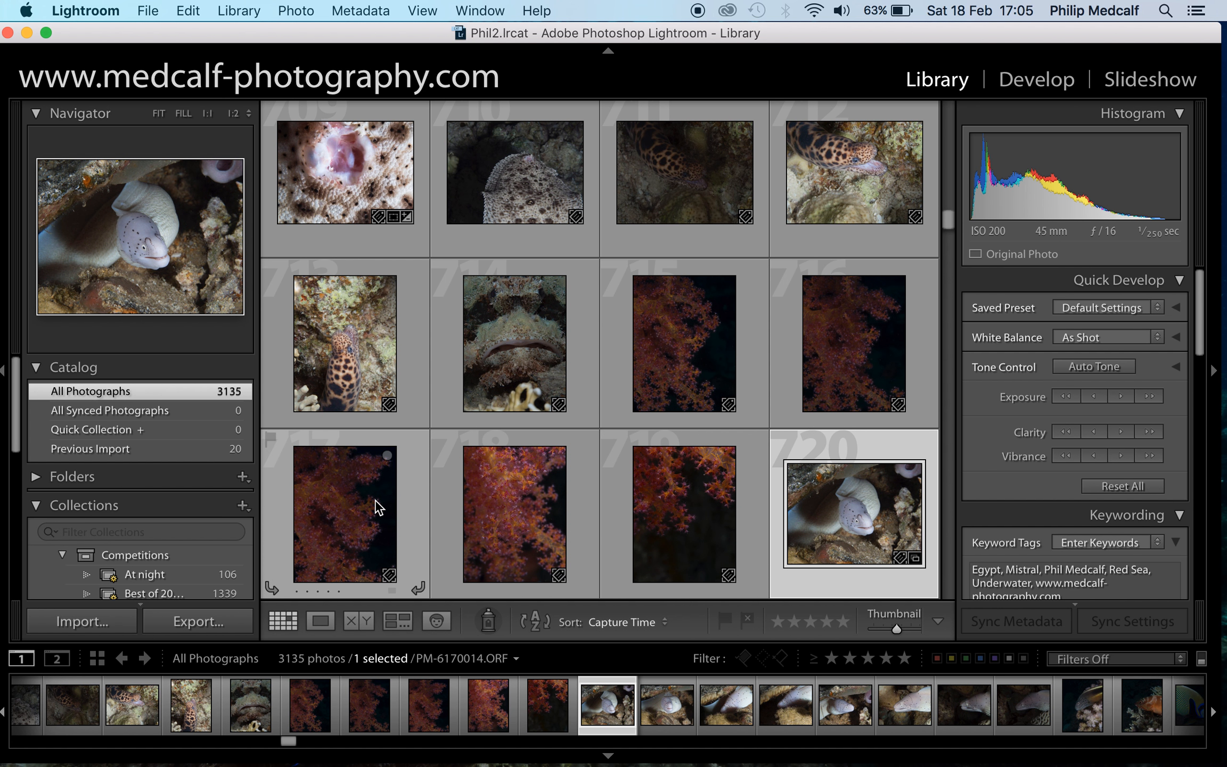